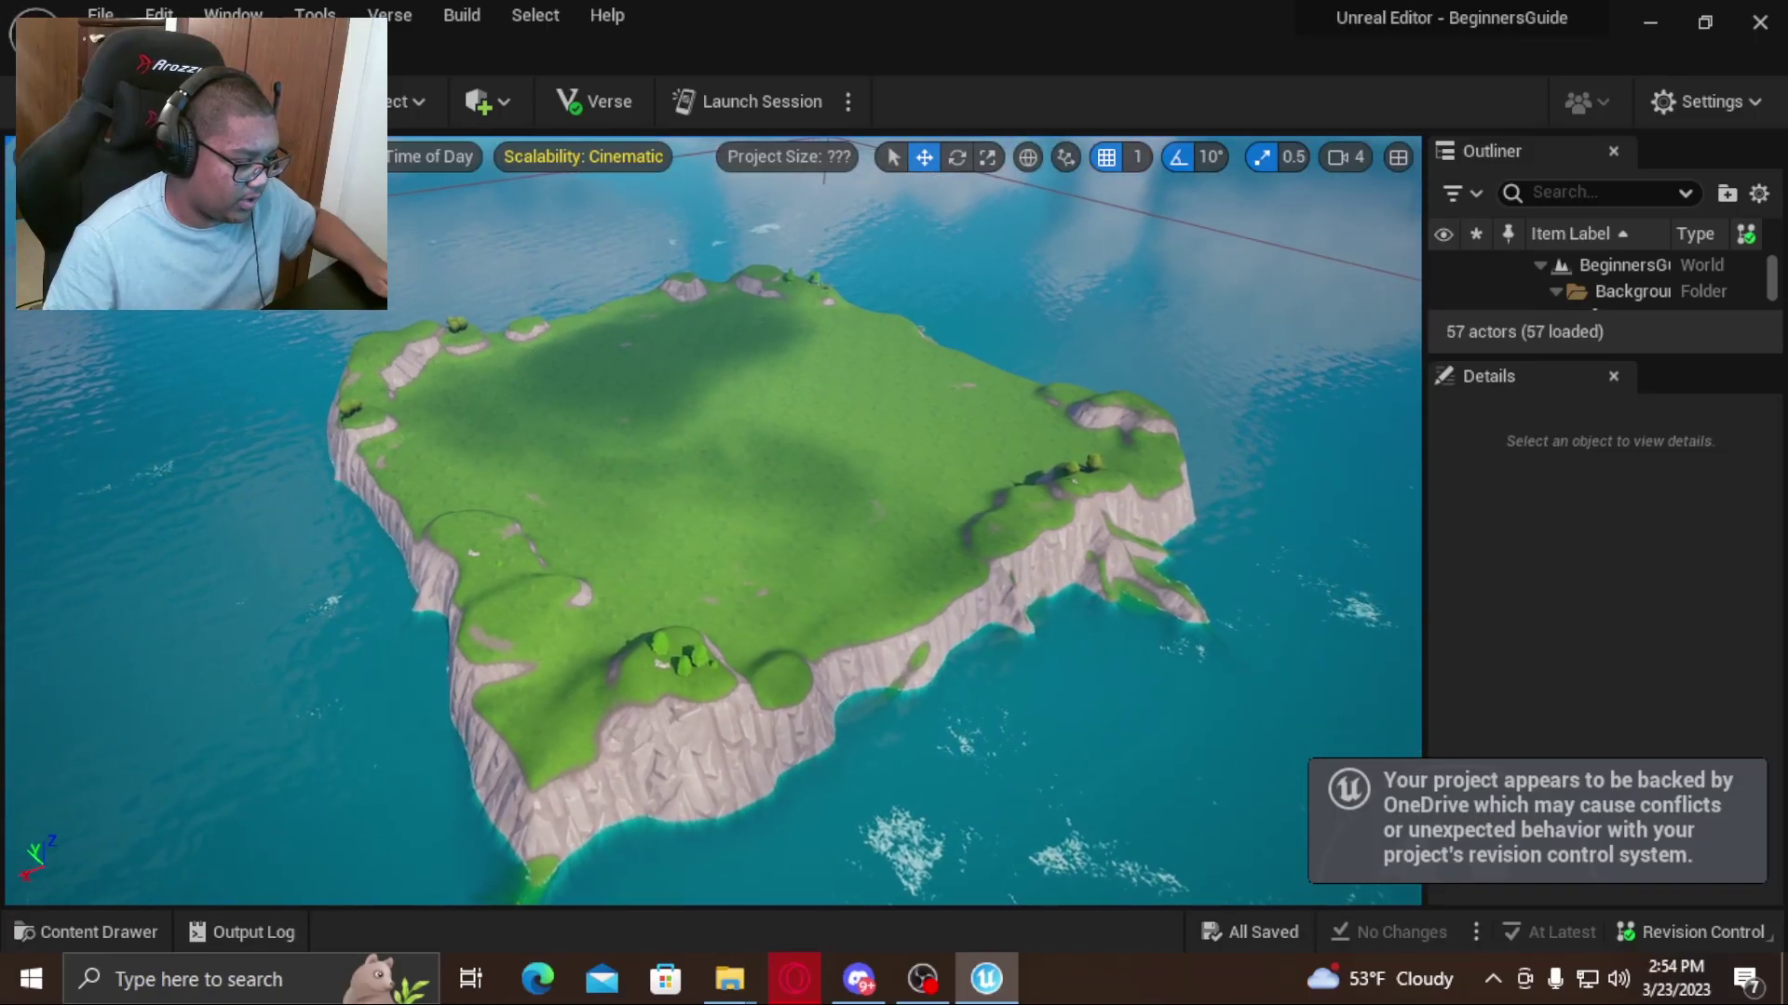
Look over the island terrain from above, moving down to ground level on the grass.
key("w")
key("d")
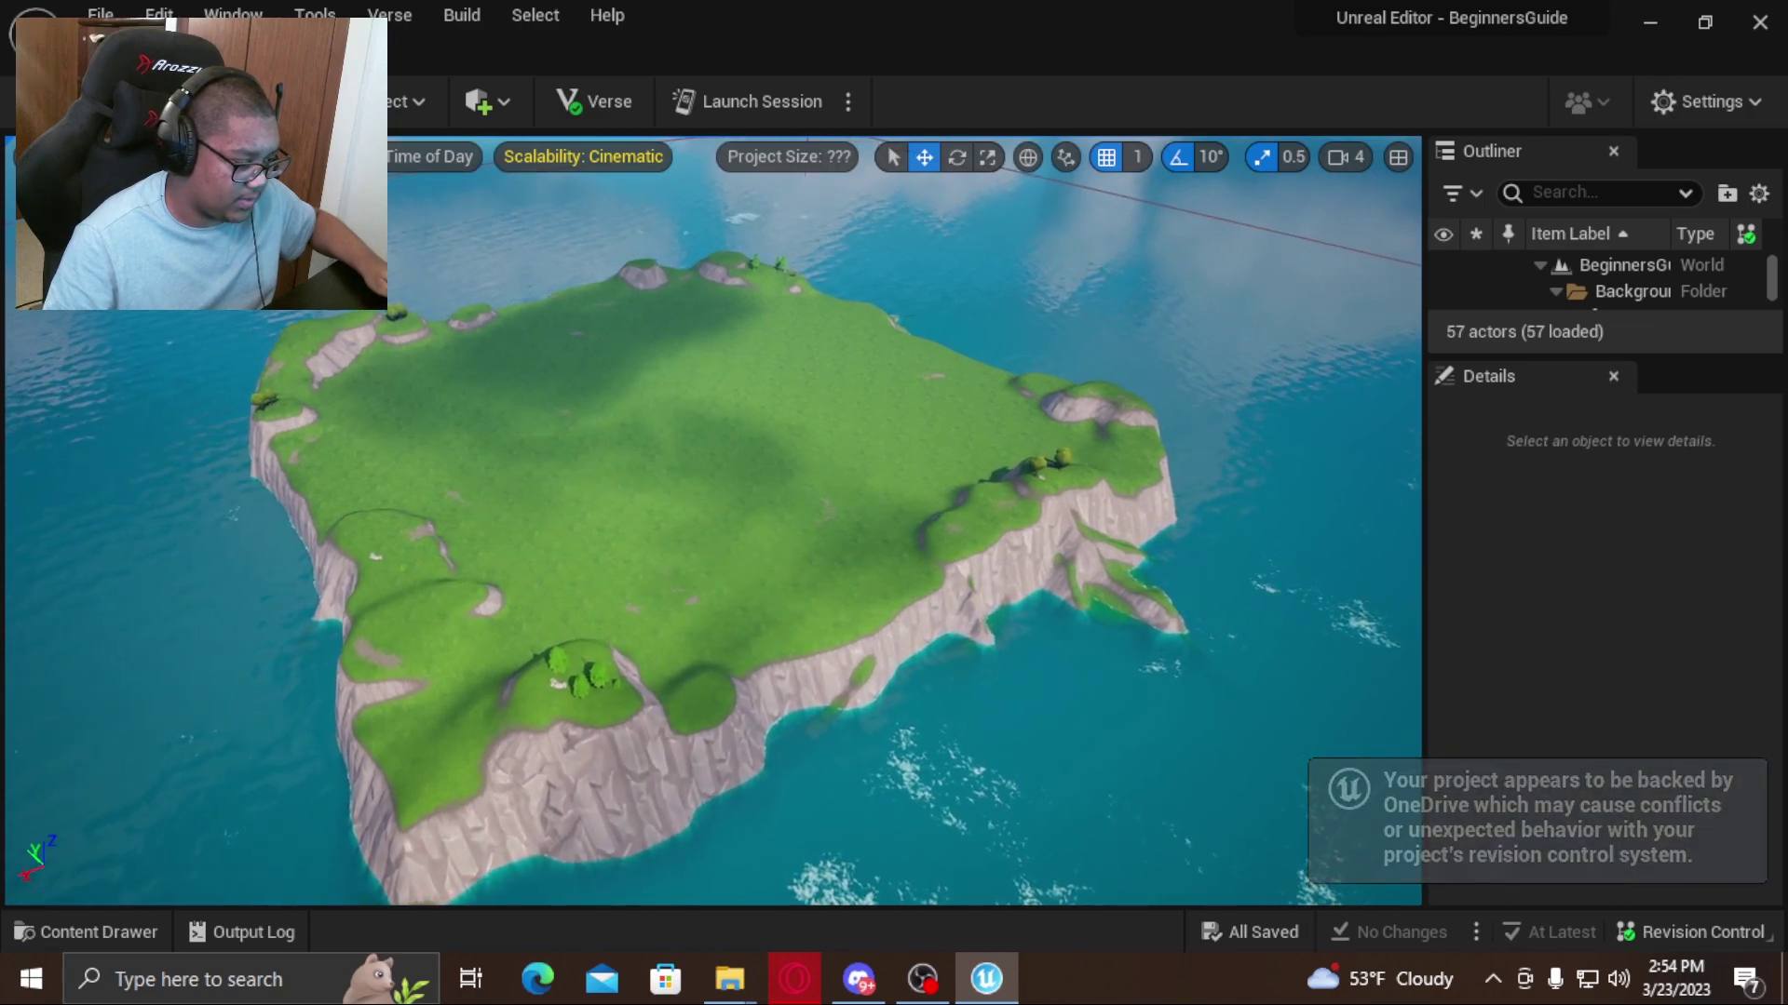
key("w")
key("d")
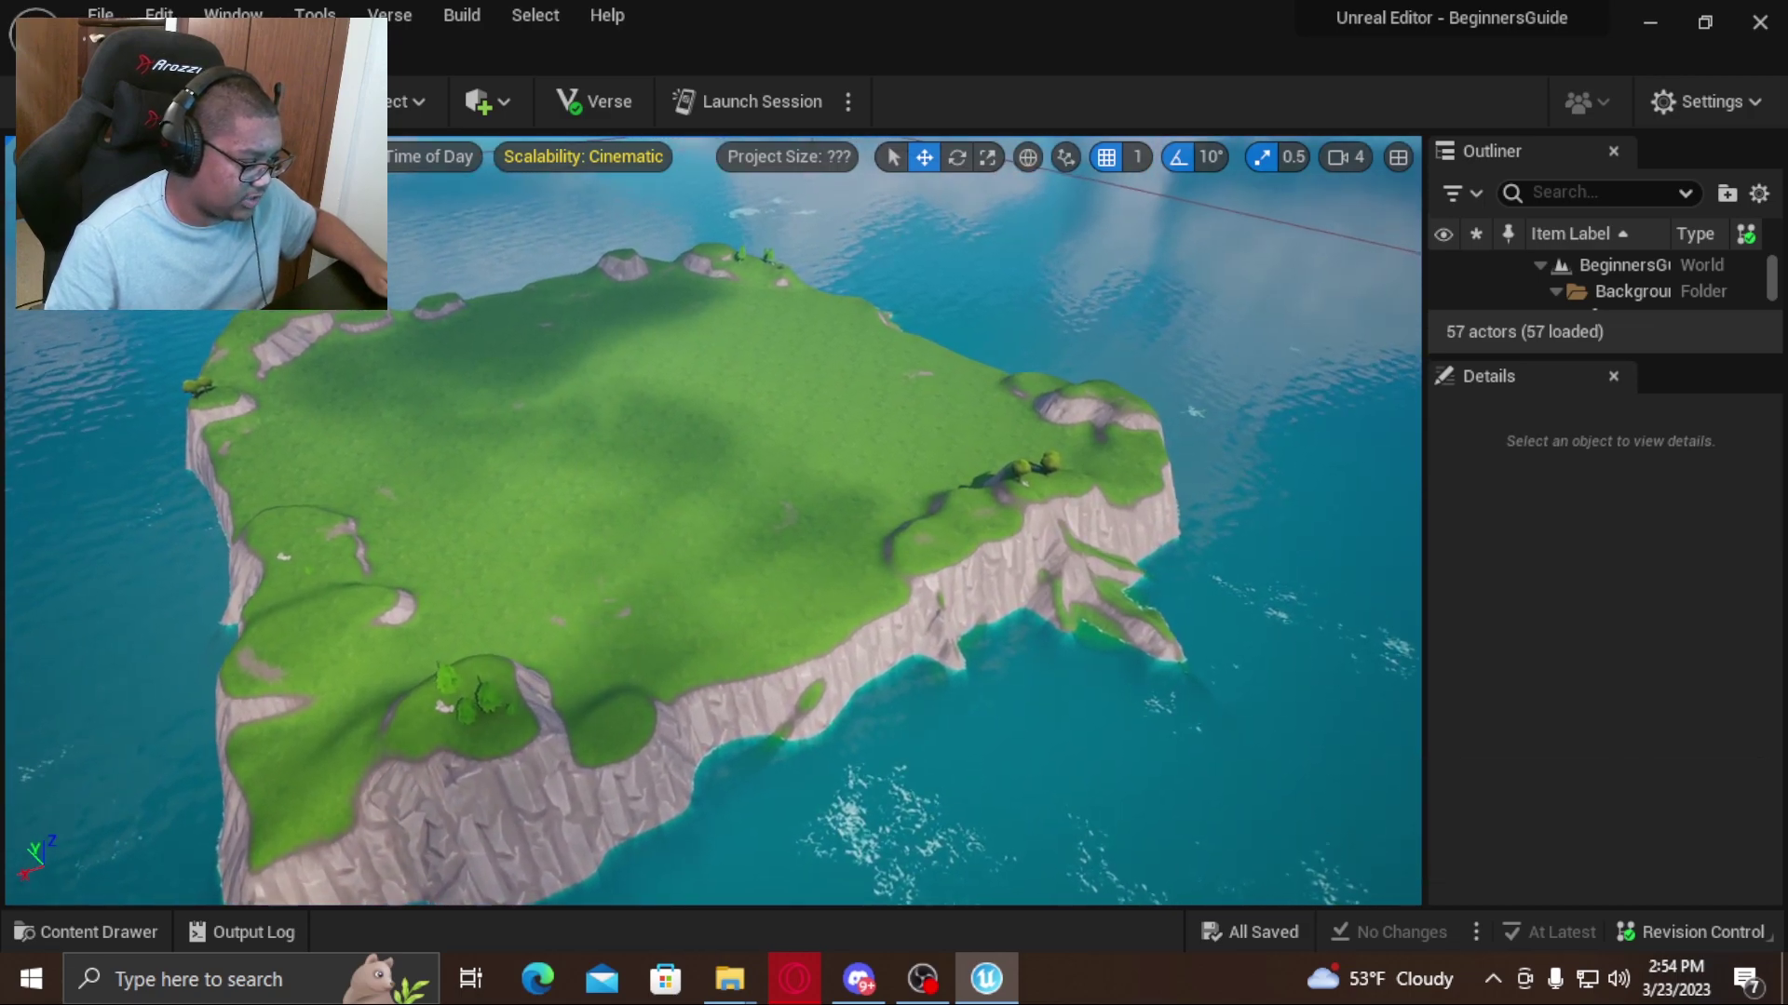
scroll(1025, 633, "up", 2)
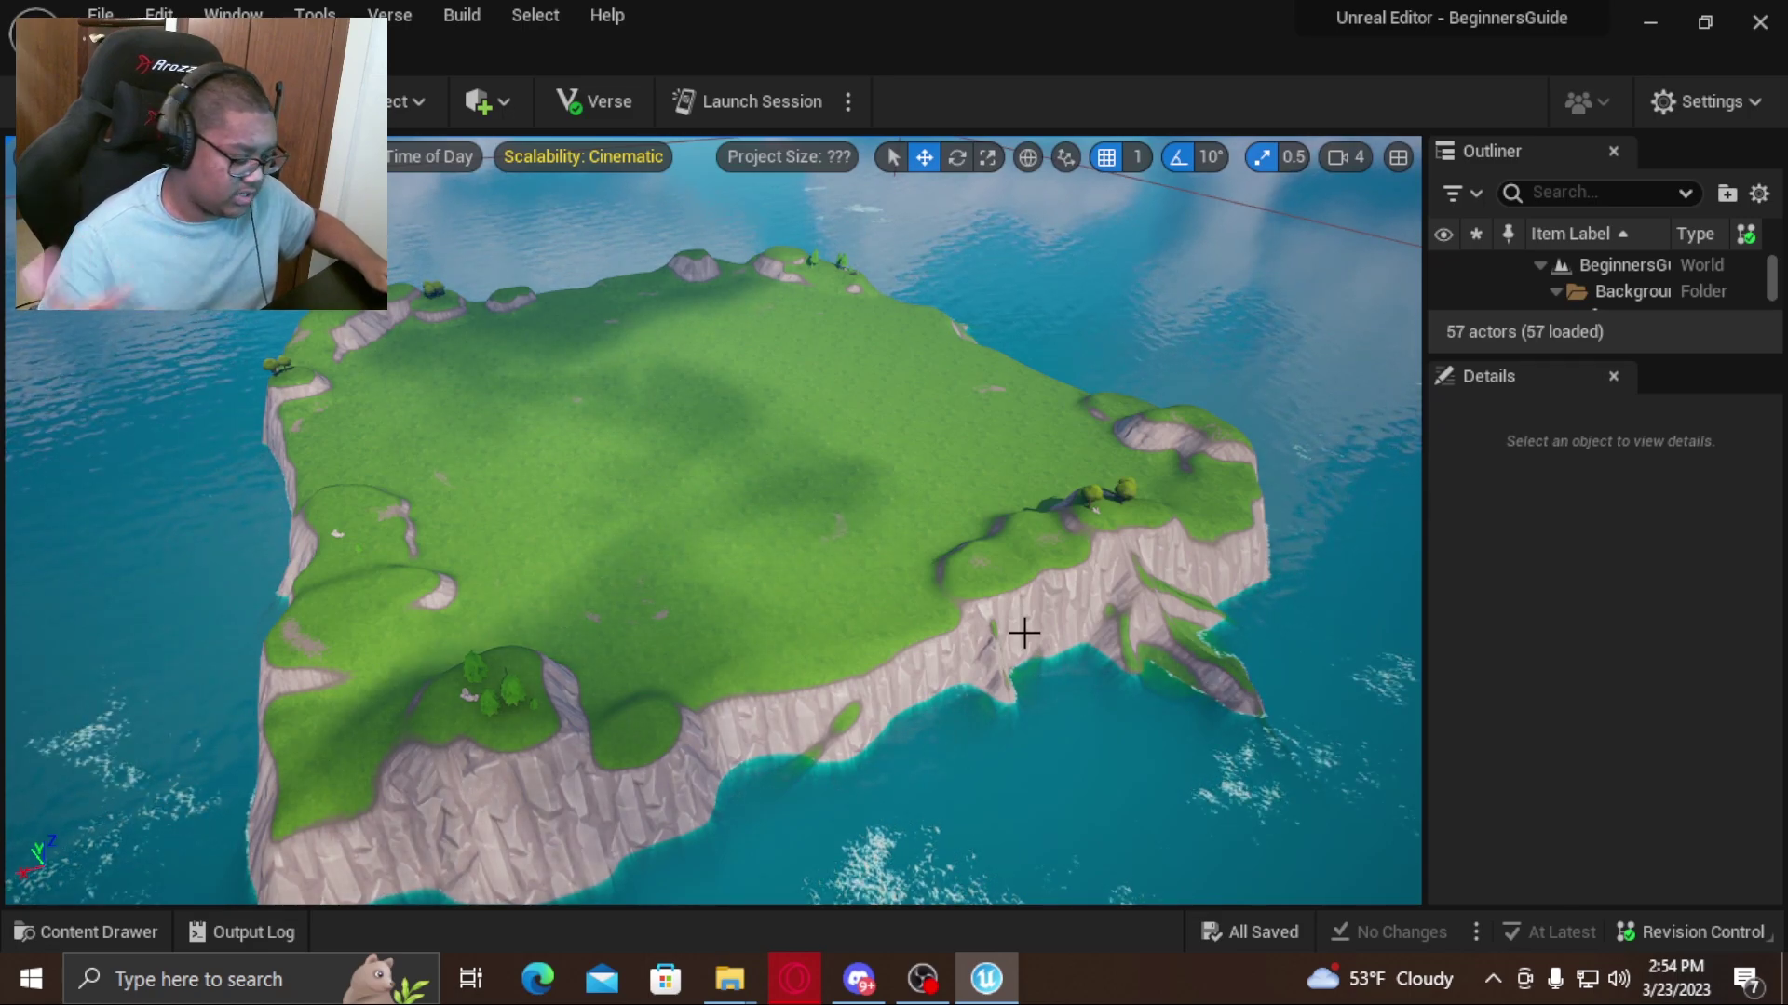
scroll(713, 521, "up", 2)
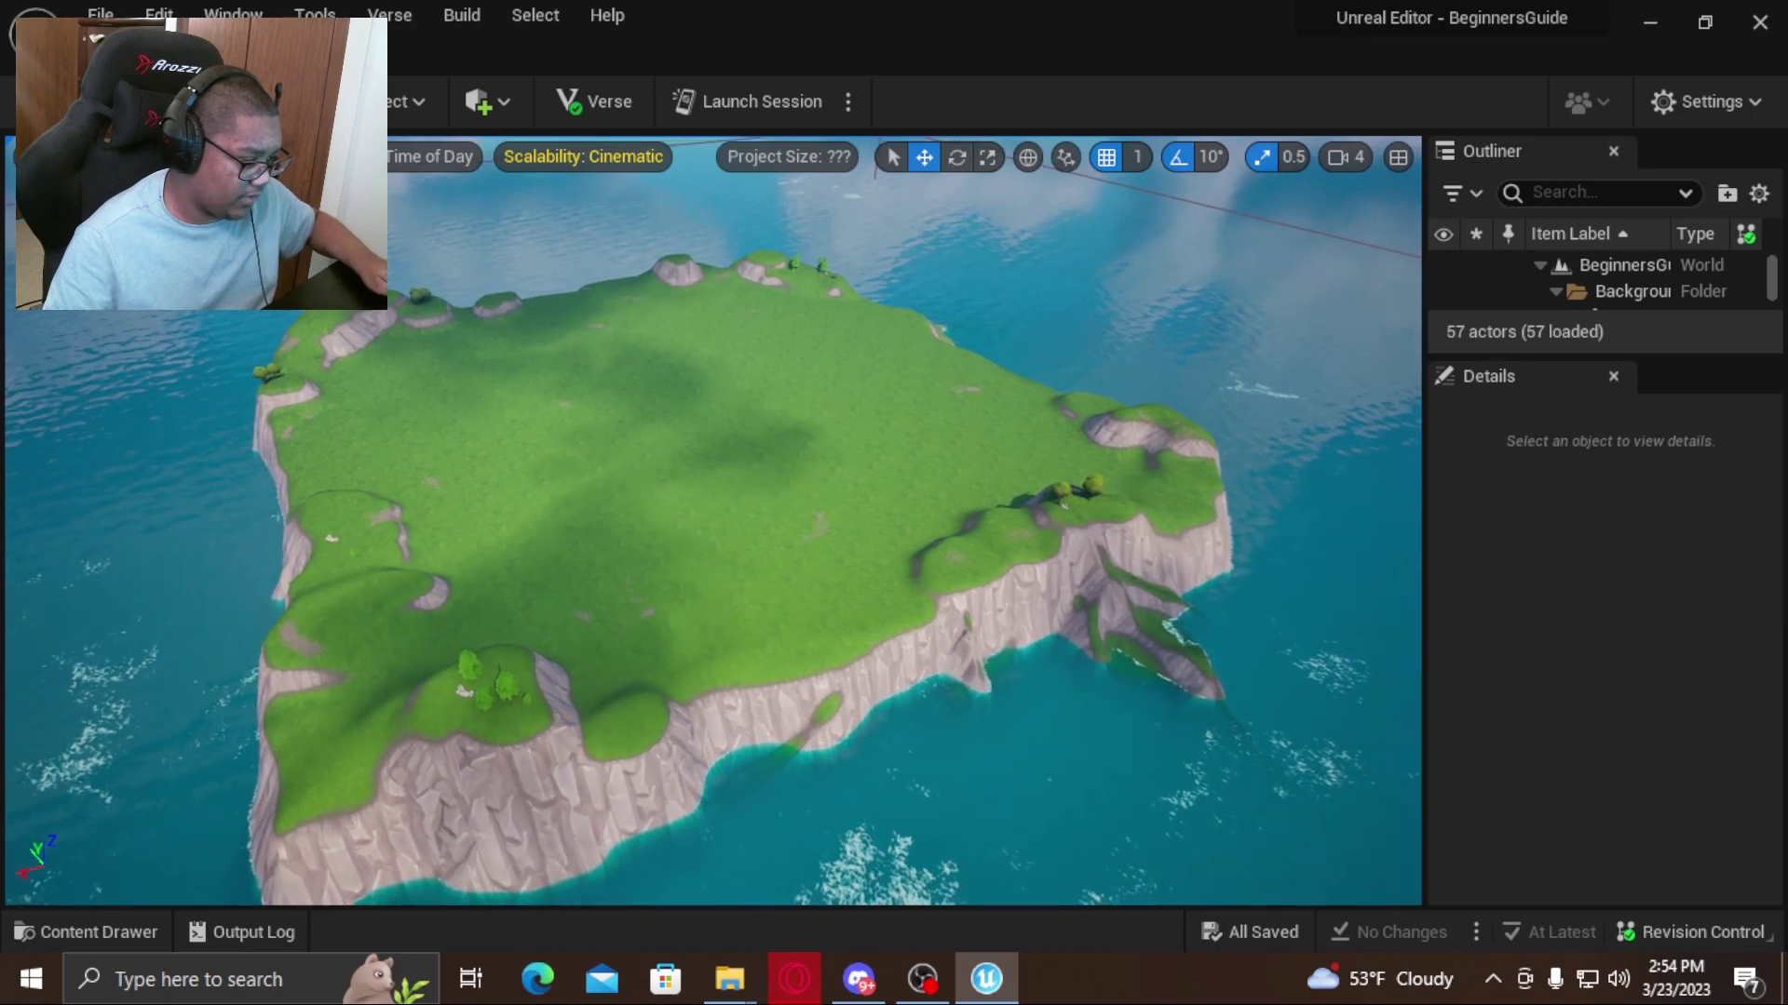
key("w")
key("d")
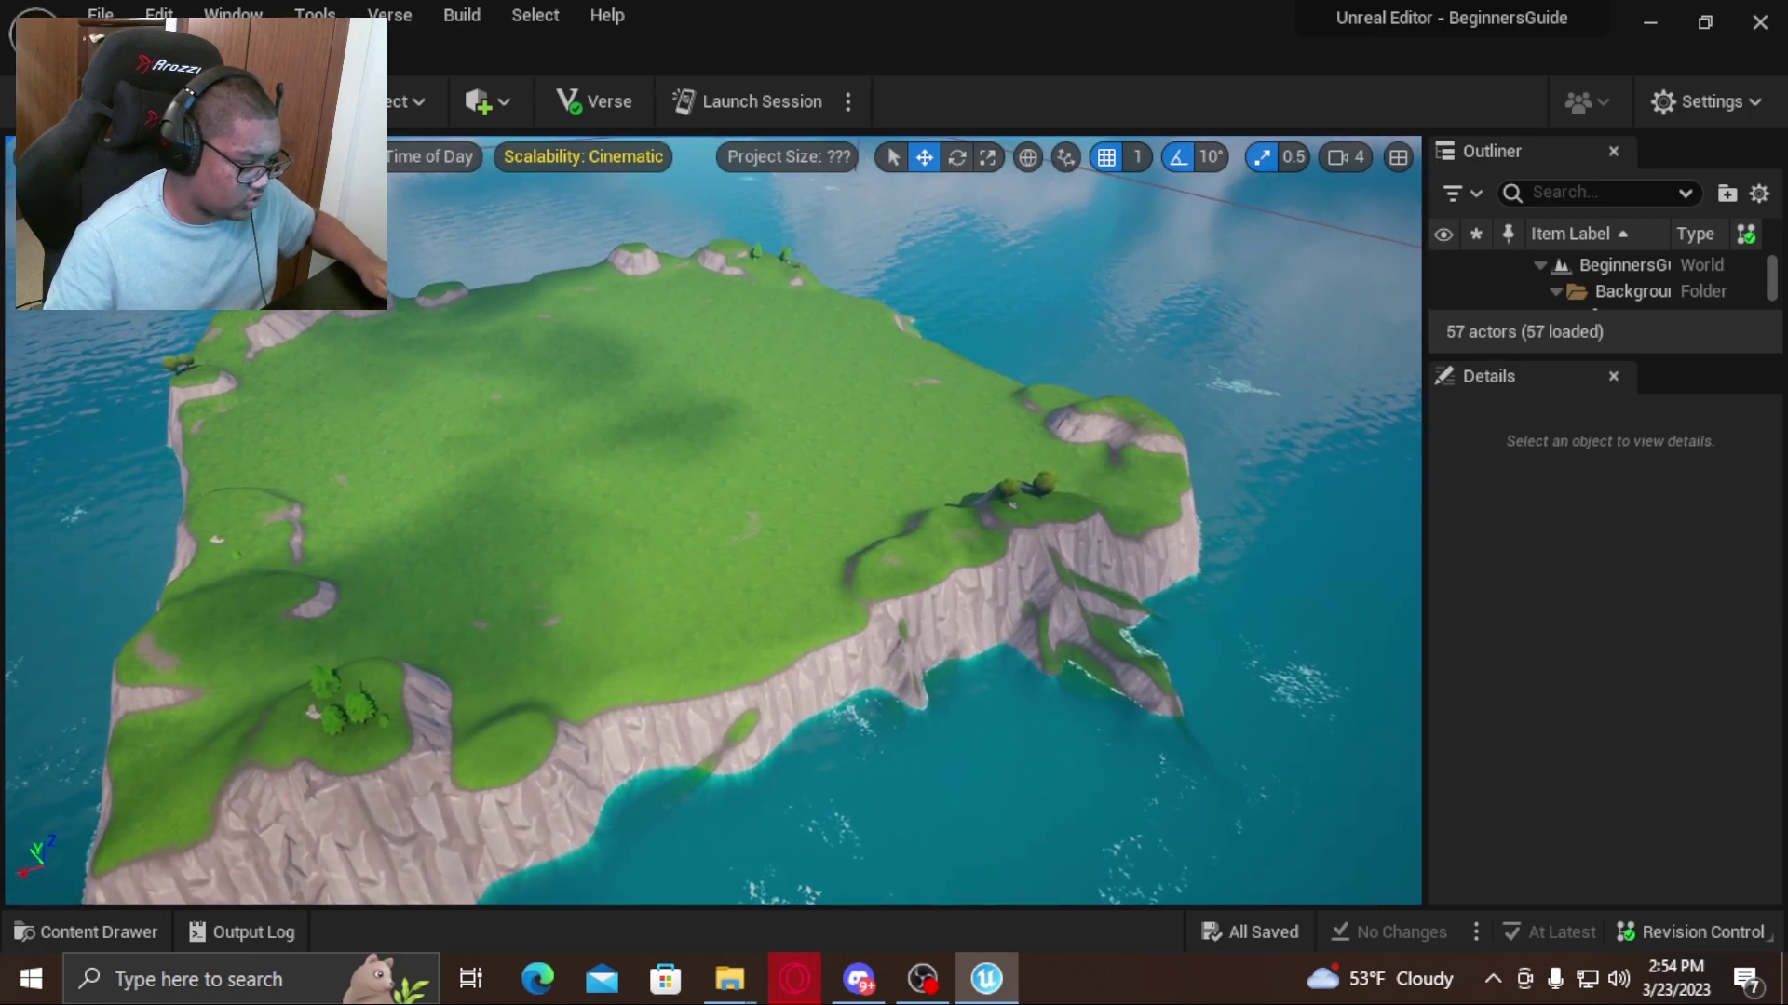
key("w")
right_click_drag(714, 522, 955, 432)
key("w")
key("s")
right_click_drag(782, 430, 680, 475)
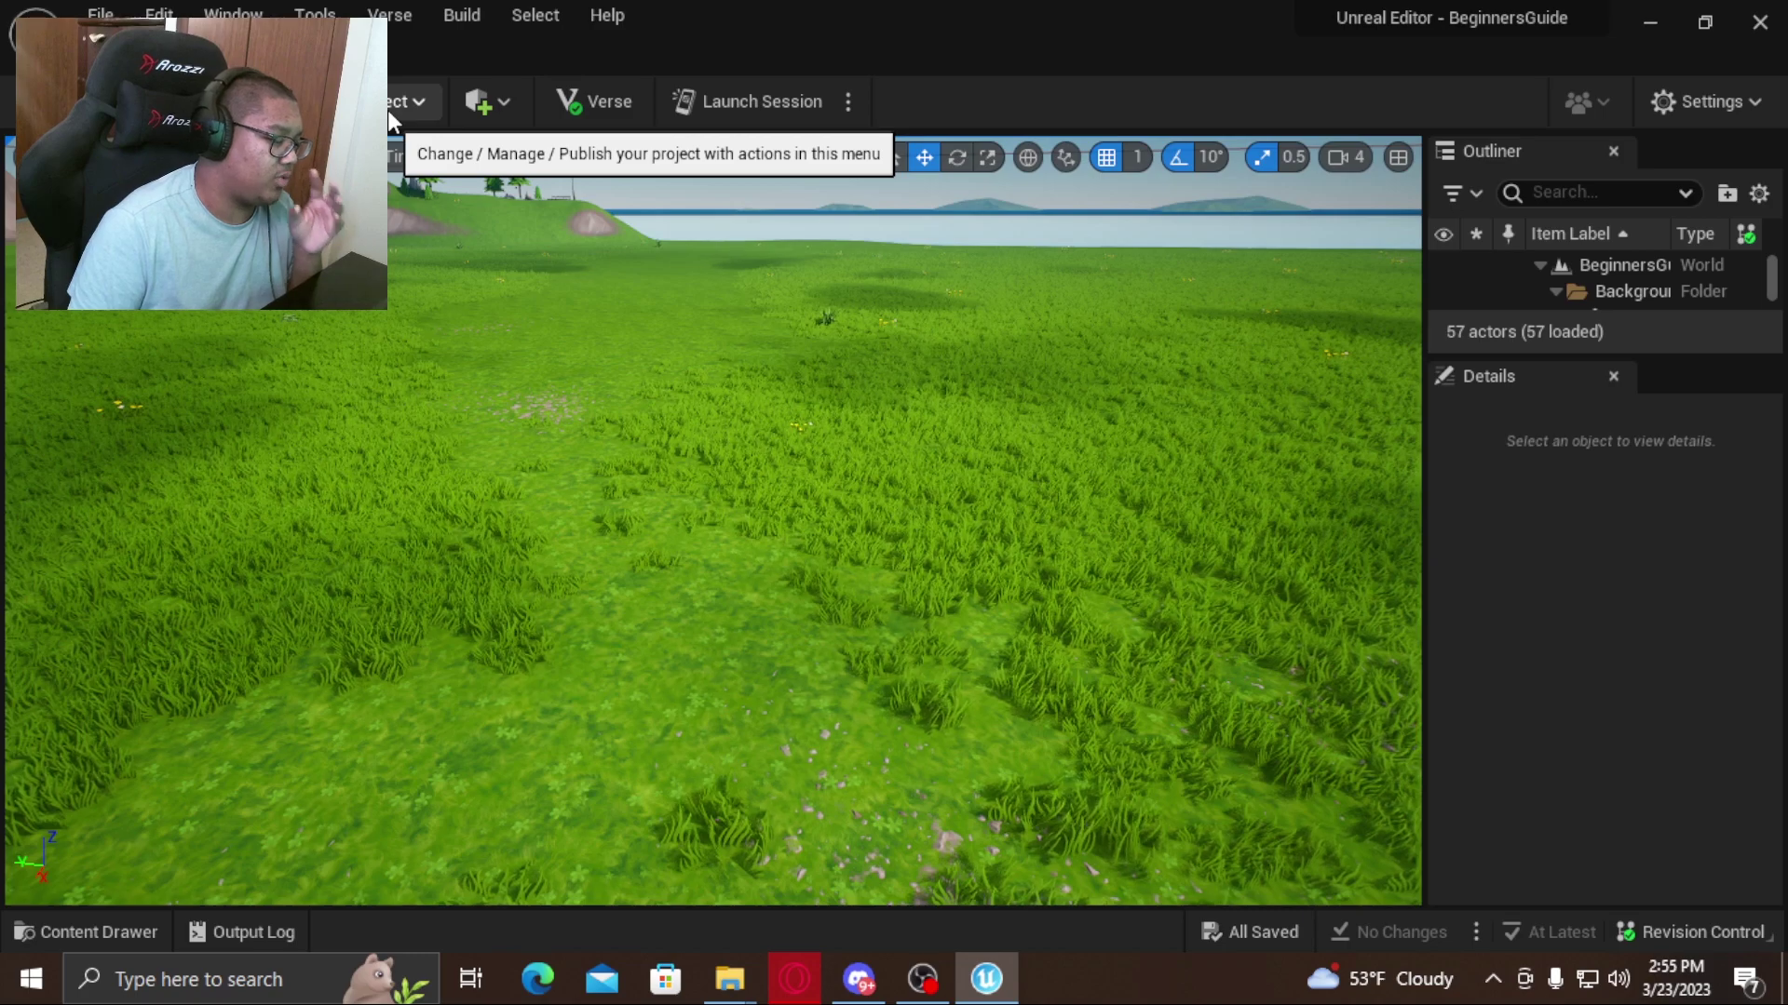
Review the project's publishing and team-sharing options, including sharing with existing or new teams.
left_click(387, 110)
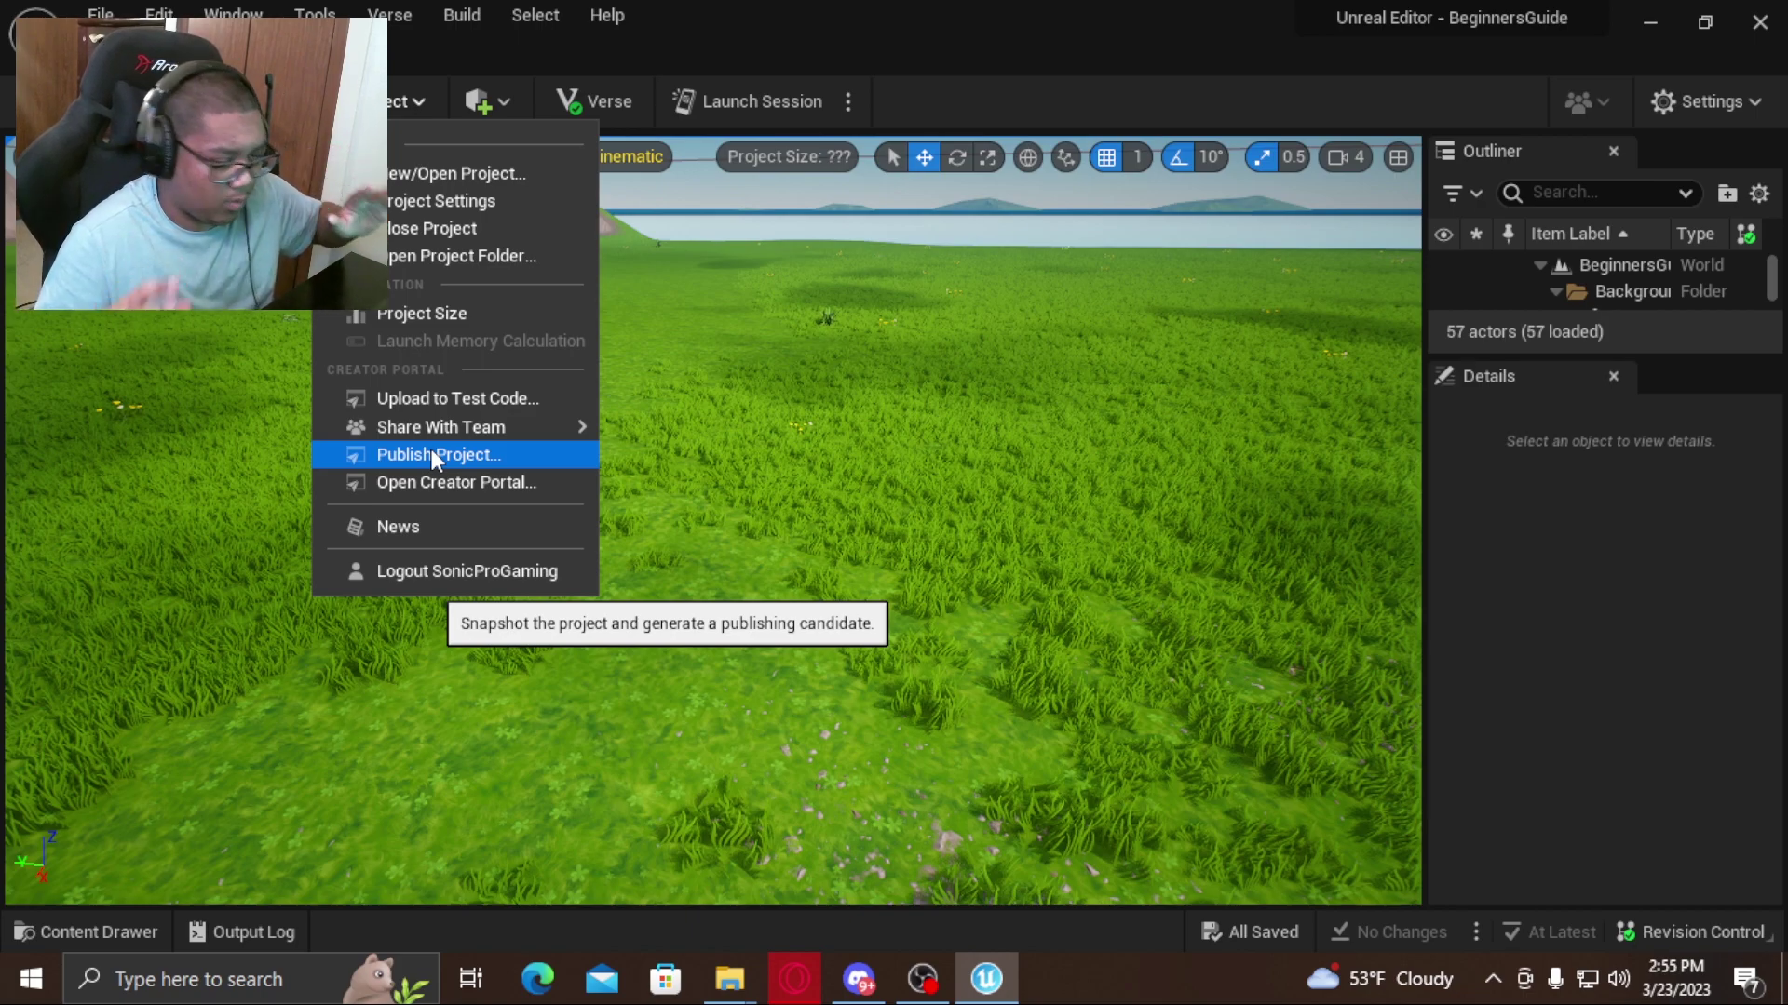
mouse_move(582, 426)
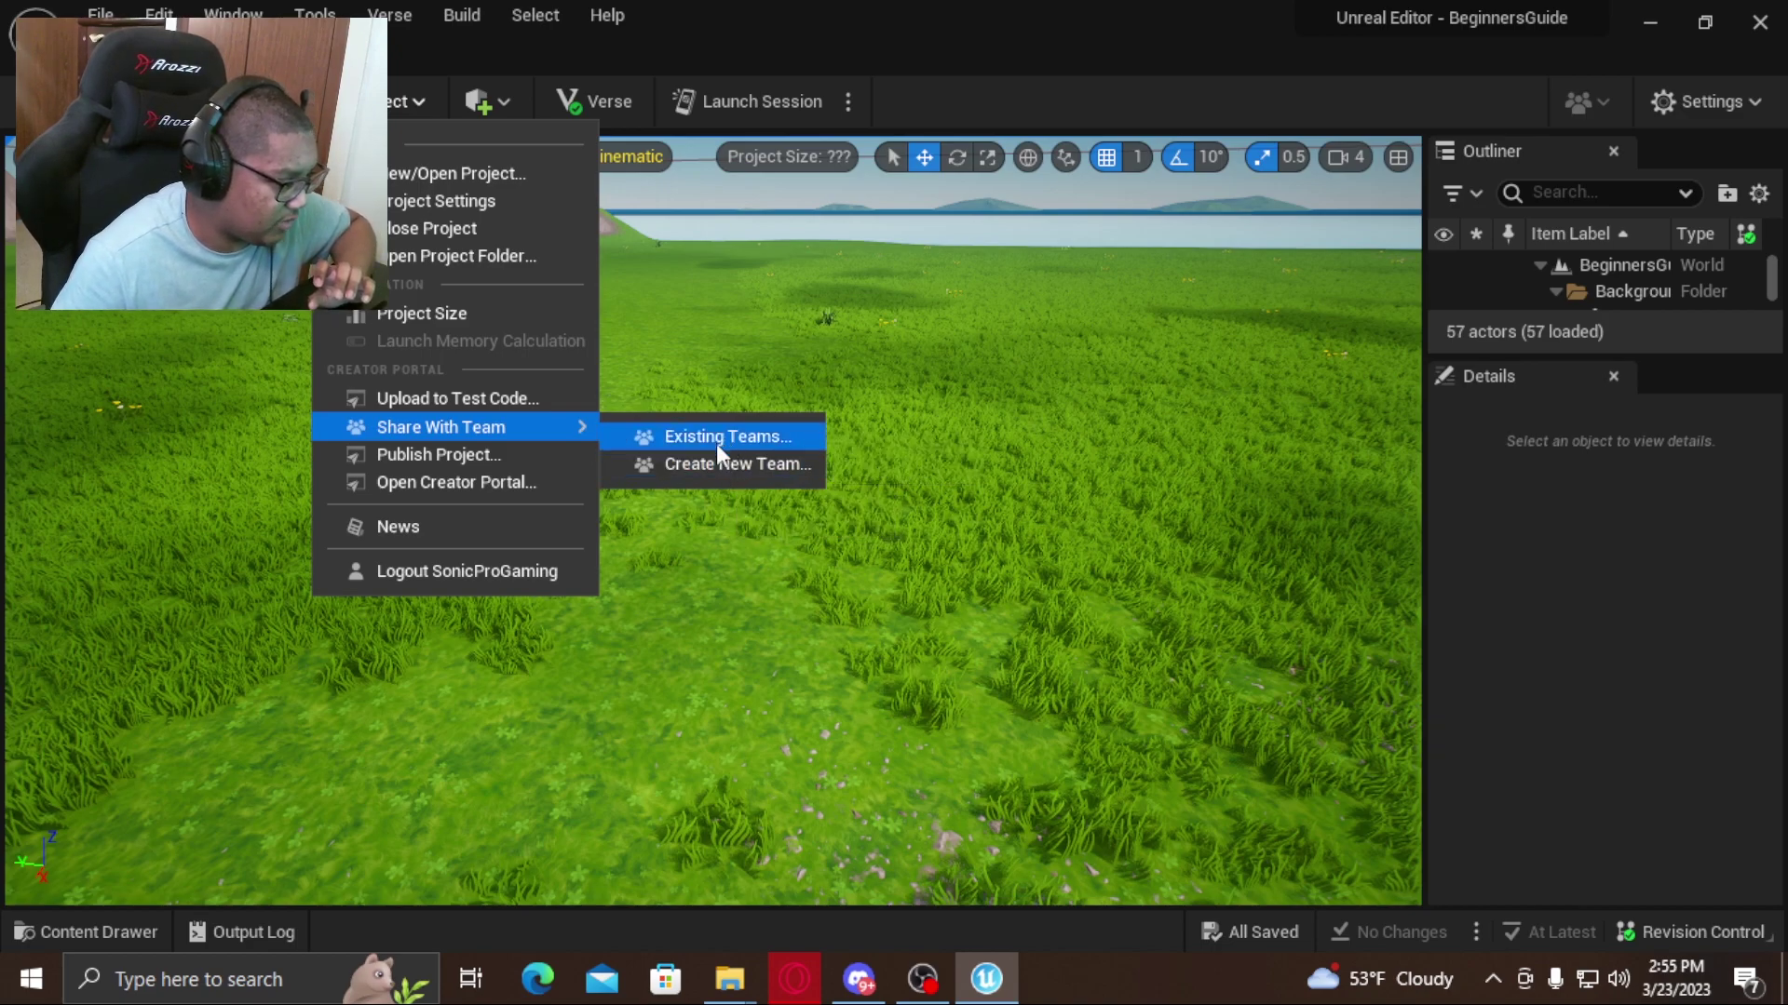
left_click(1018, 350)
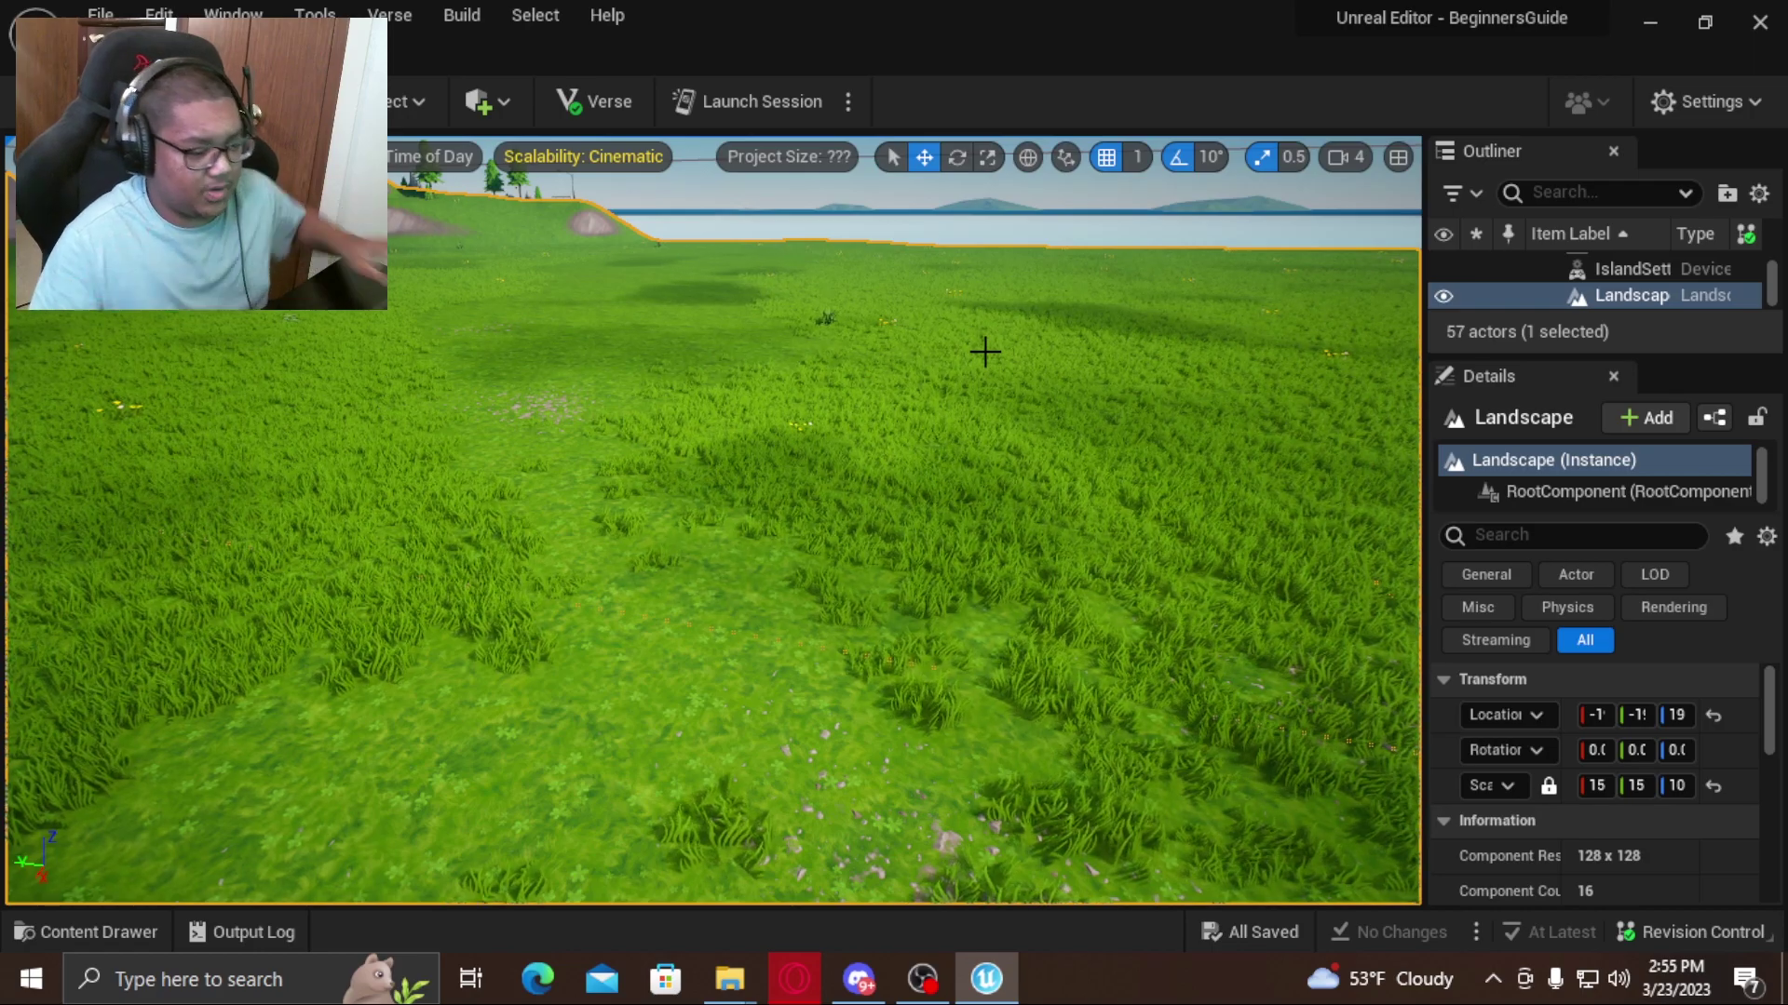
Try to move the island landscape upward, and undo the move.
right_click_drag(985, 352, 875, 376)
key("s")
key("s")
key("d")
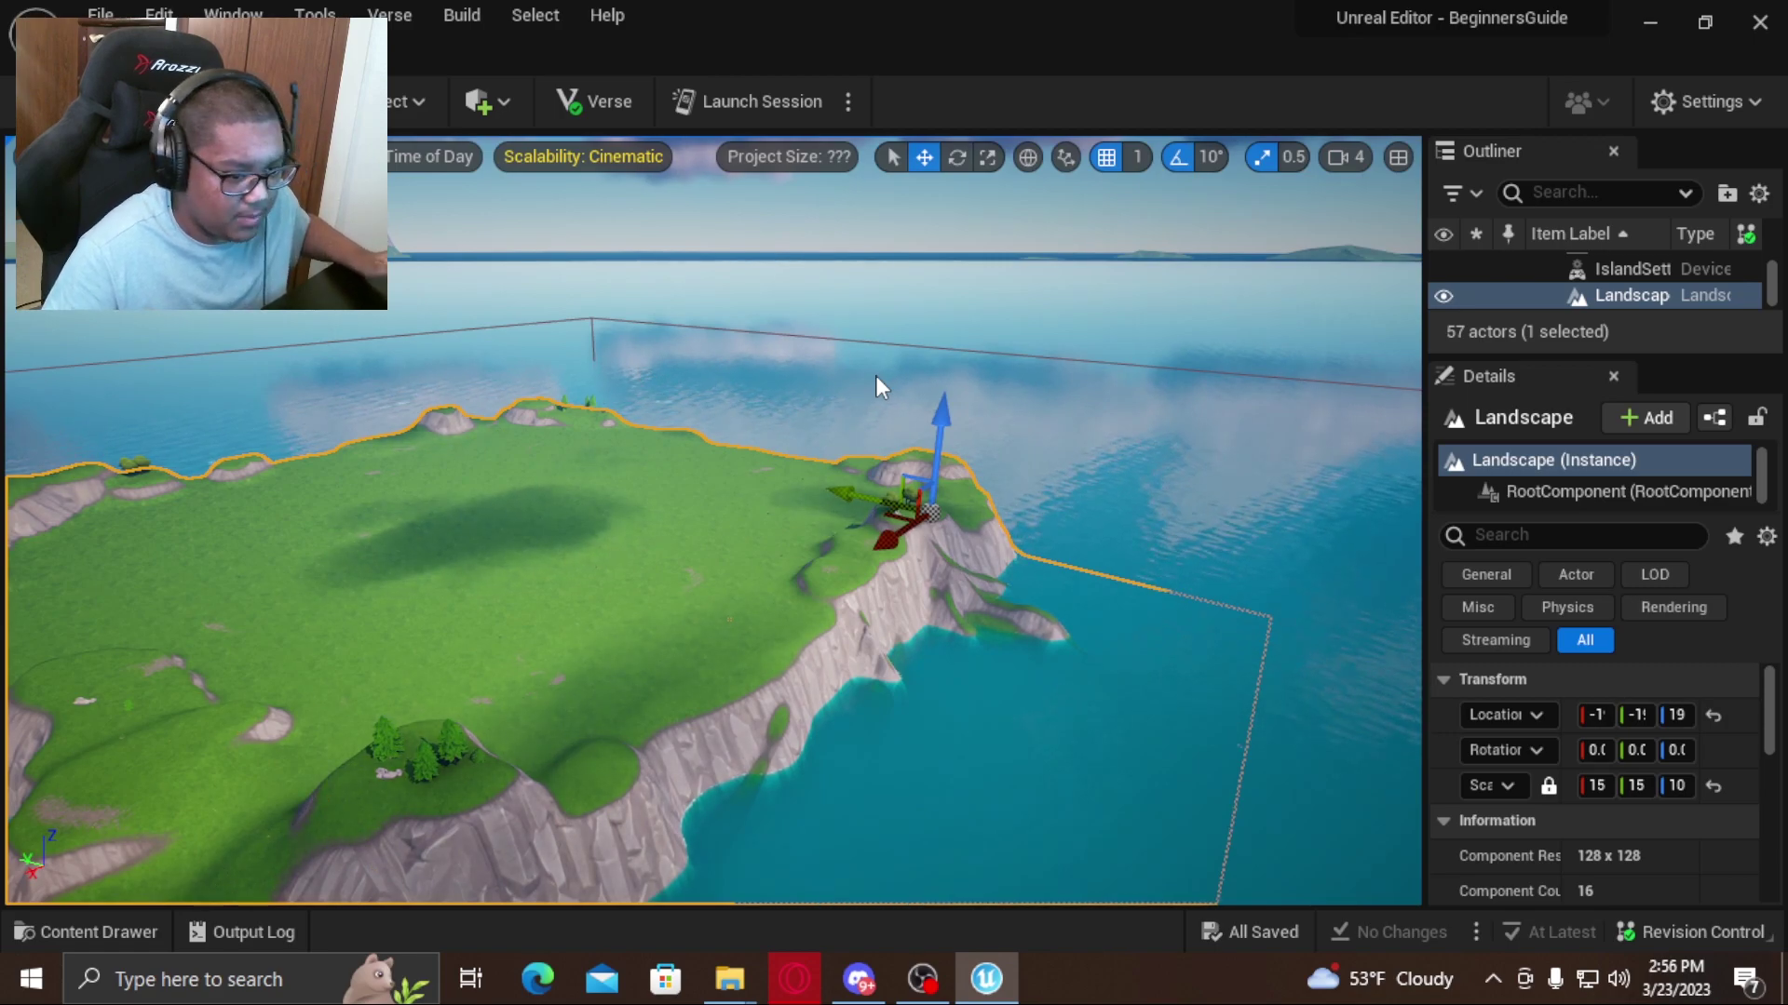
left_click_drag(957, 409, 912, 359)
key("ctrl+z")
Try to raise the ocean water body surrounding the island, and undo the move.
left_click(1183, 484)
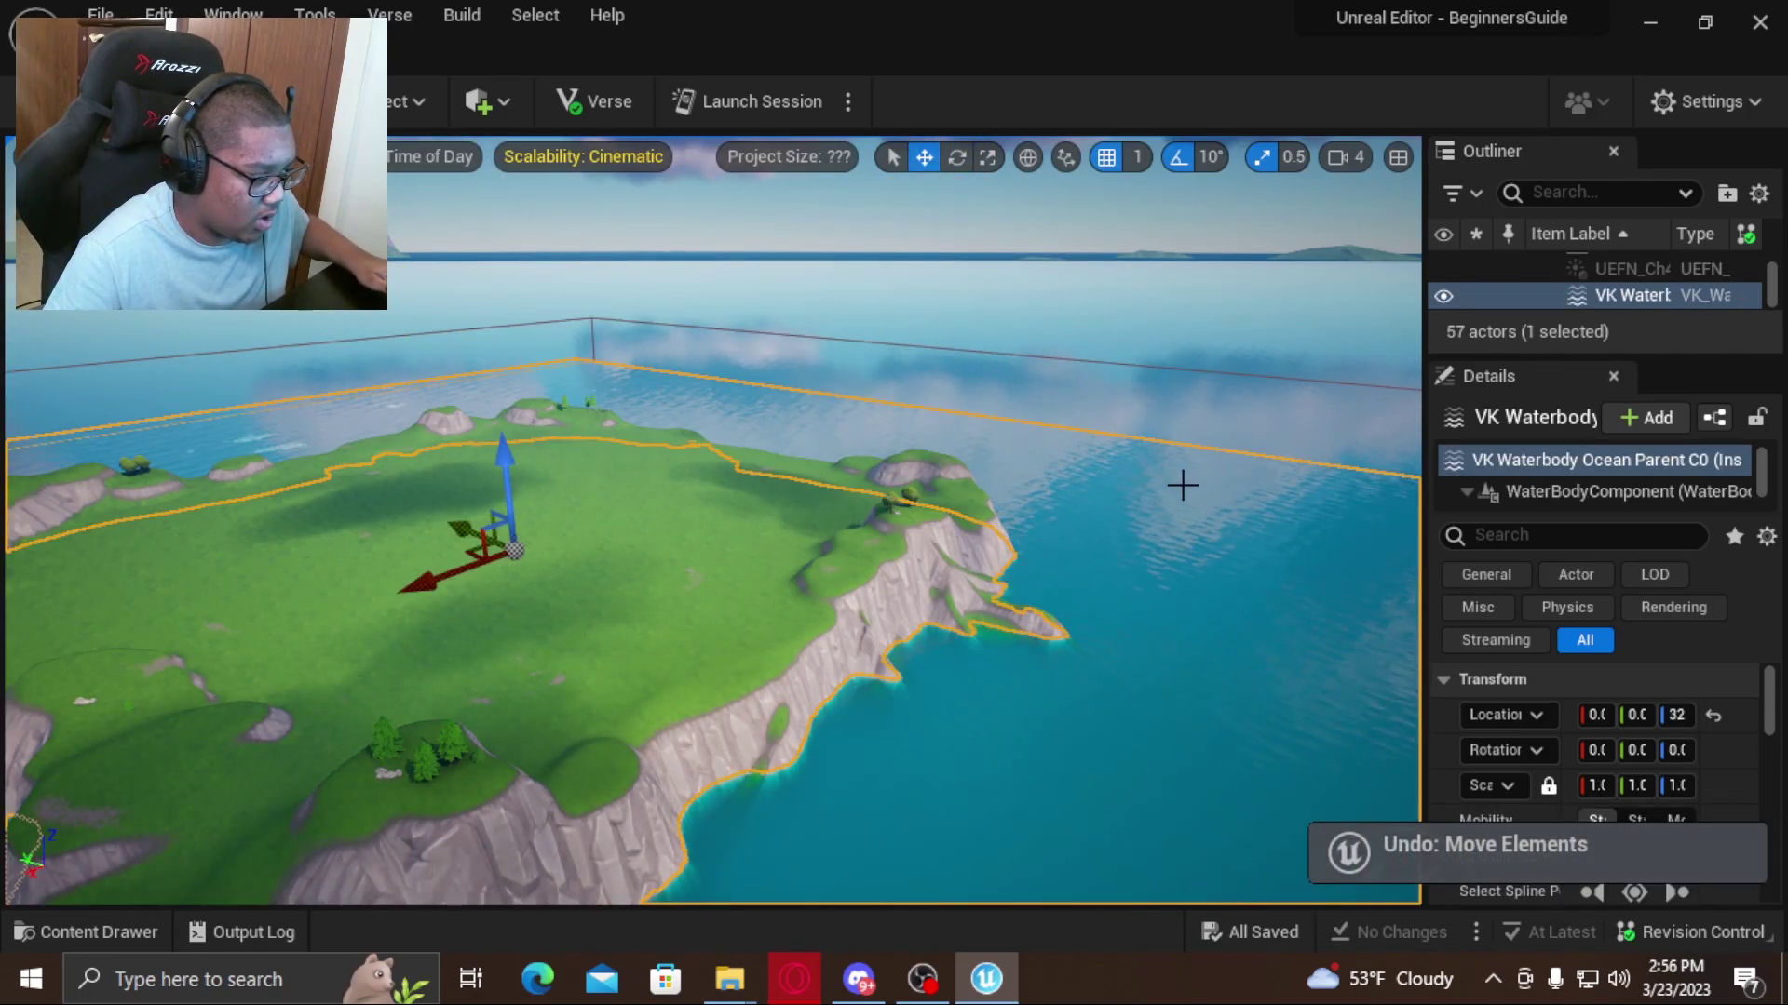
left_click_drag(504, 470, 551, 332)
key("ctrl+z")
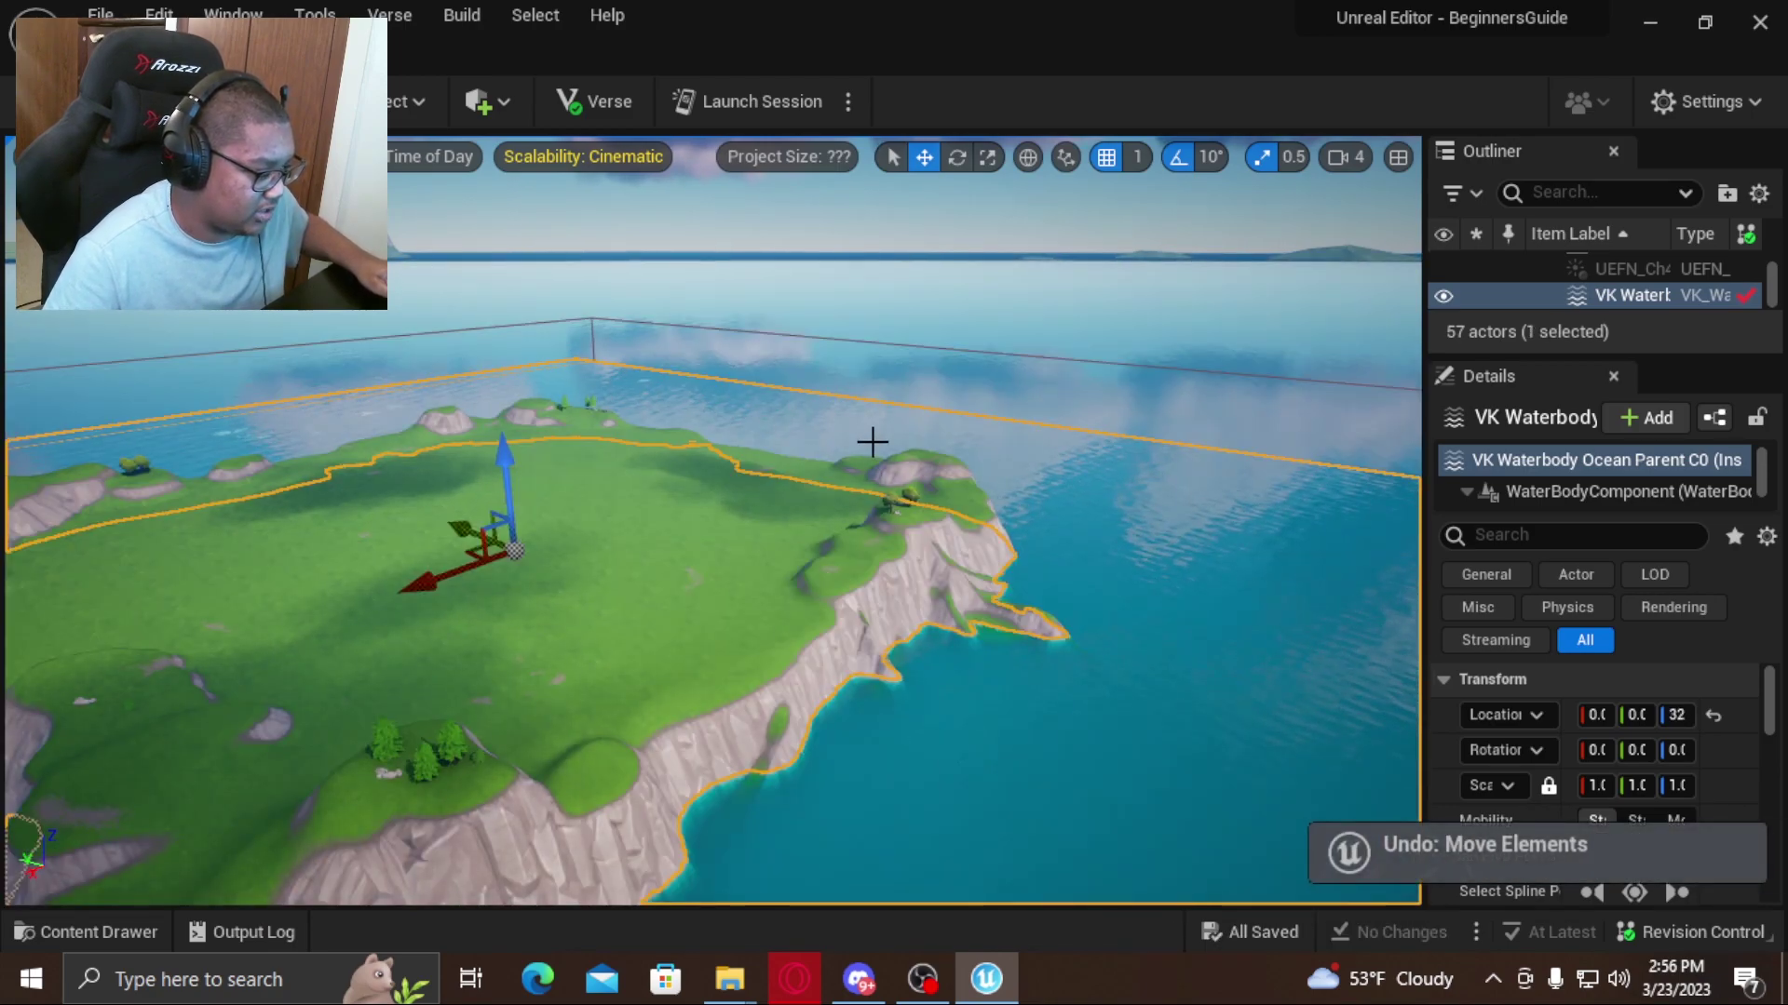
key("w")
right_click_drag(789, 421, 721, 371)
key("w")
key("w")
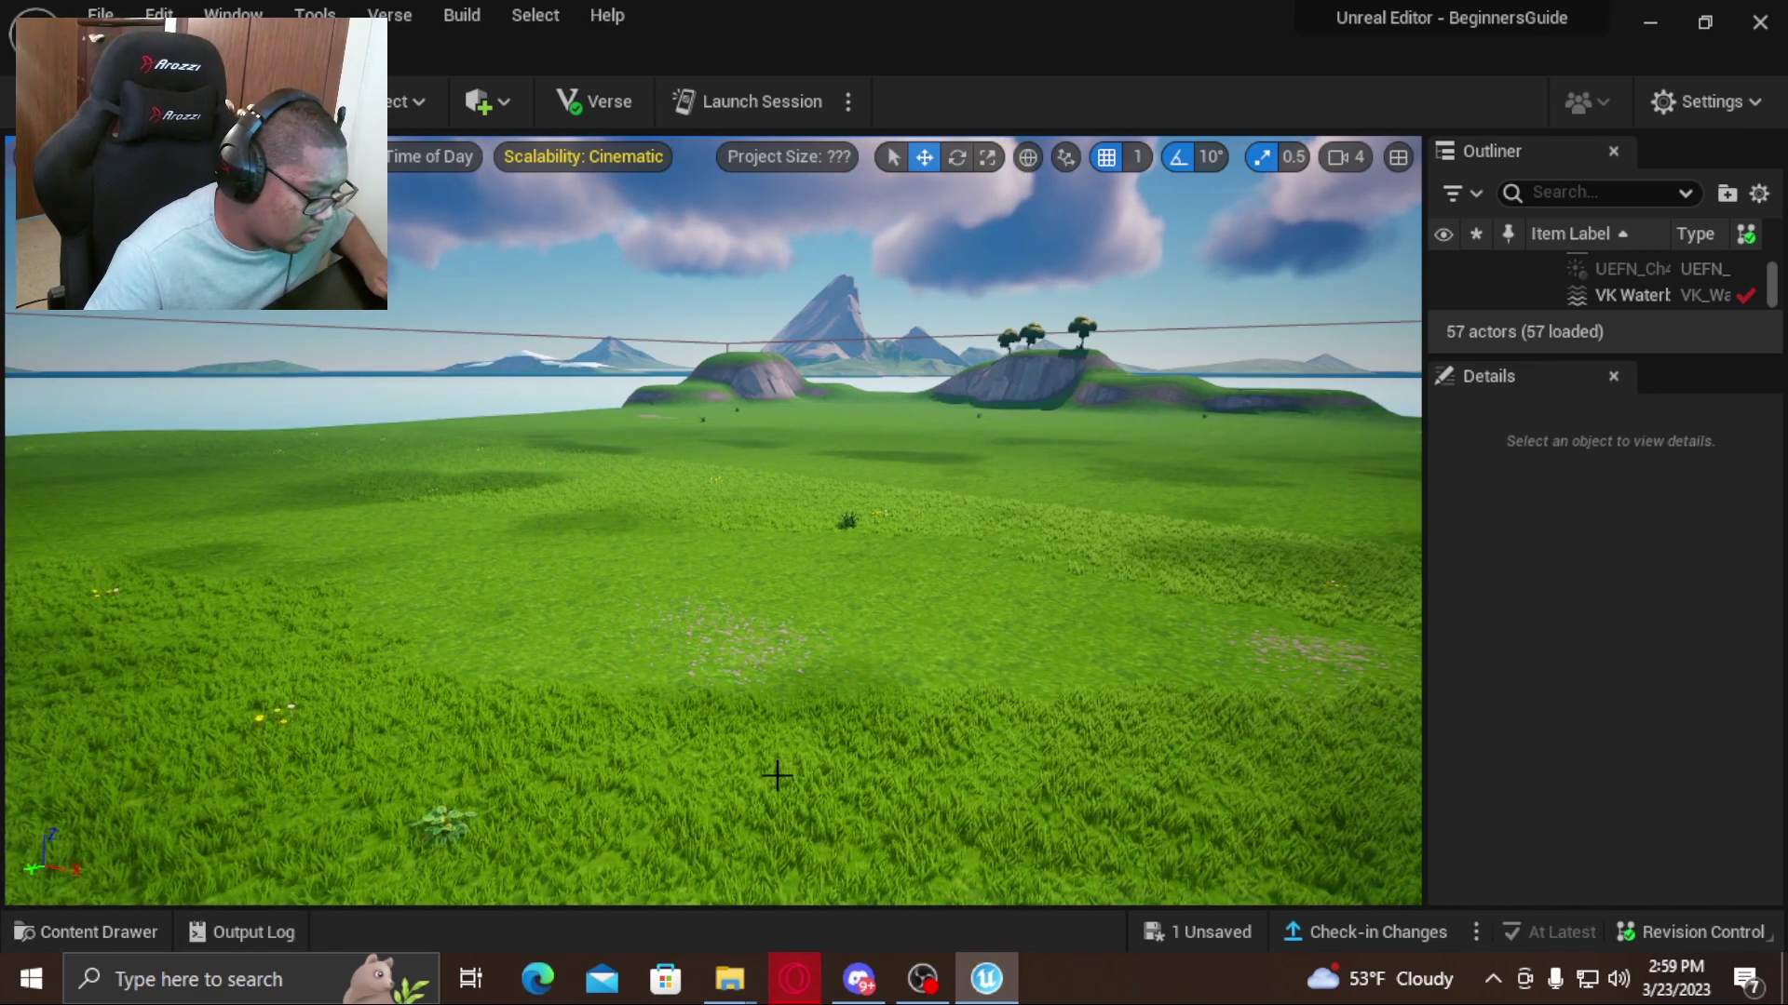
Launch Blender 3.4 from the desktop and delete the default camera, cube and light.
key("super+d")
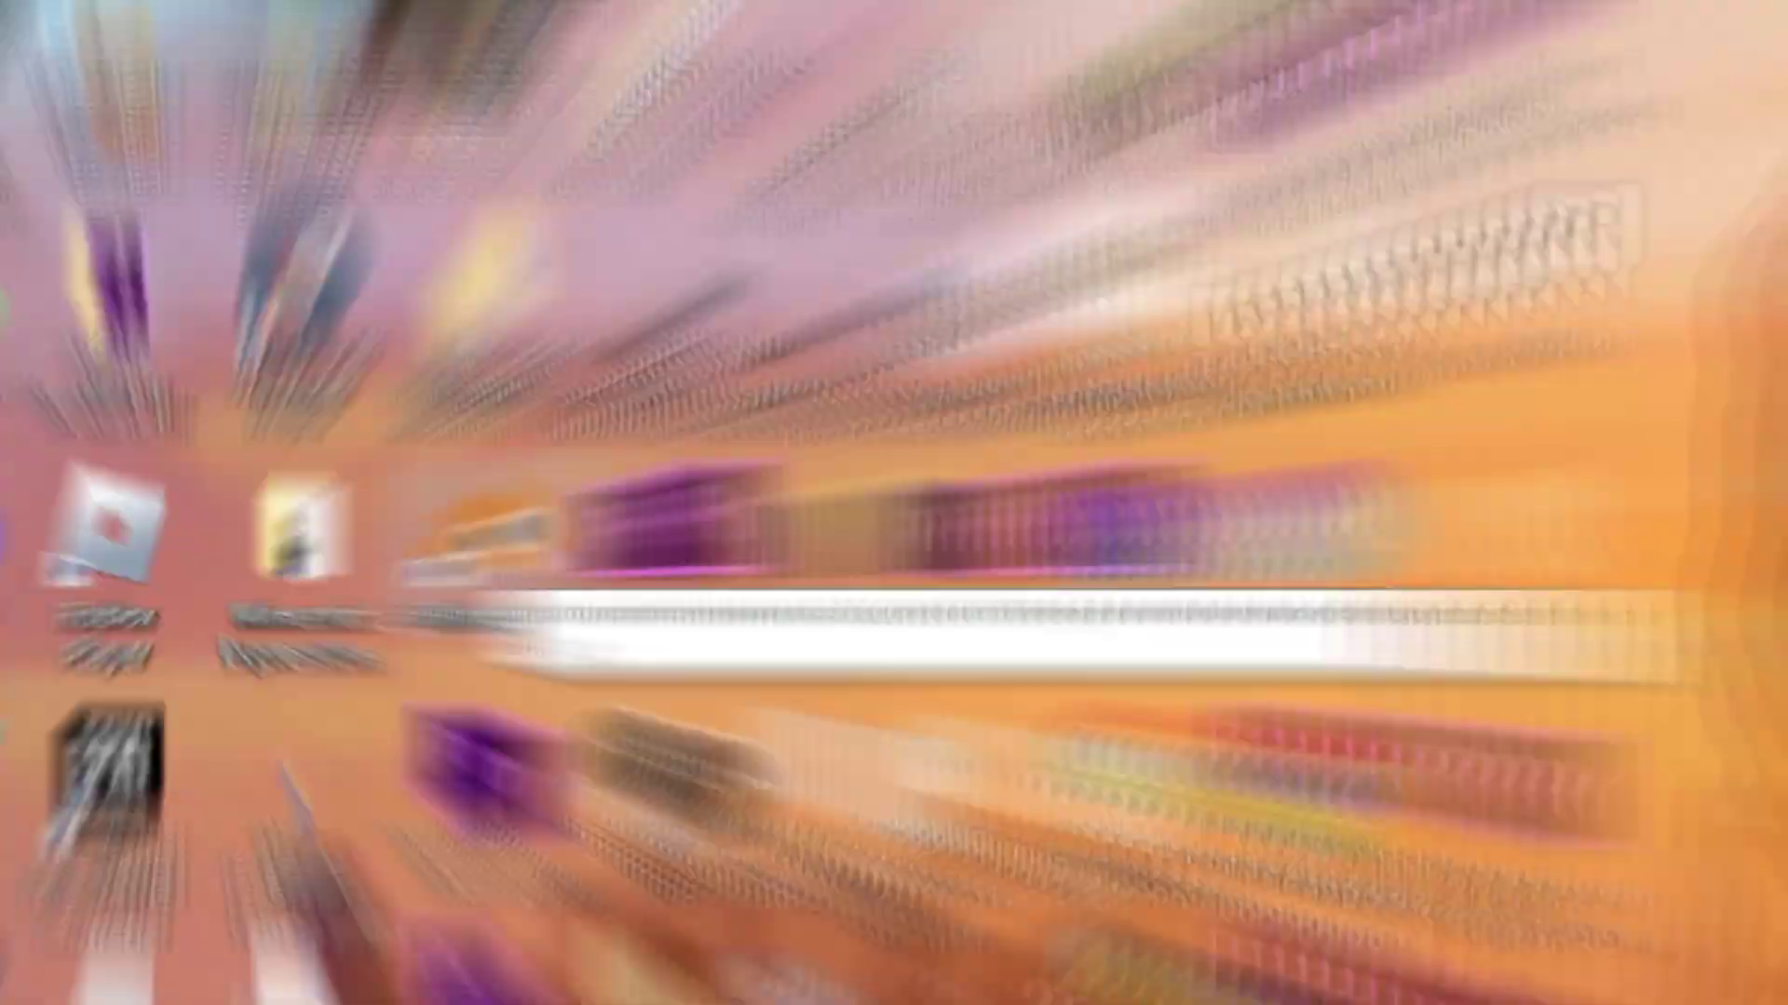
double_click(356, 568)
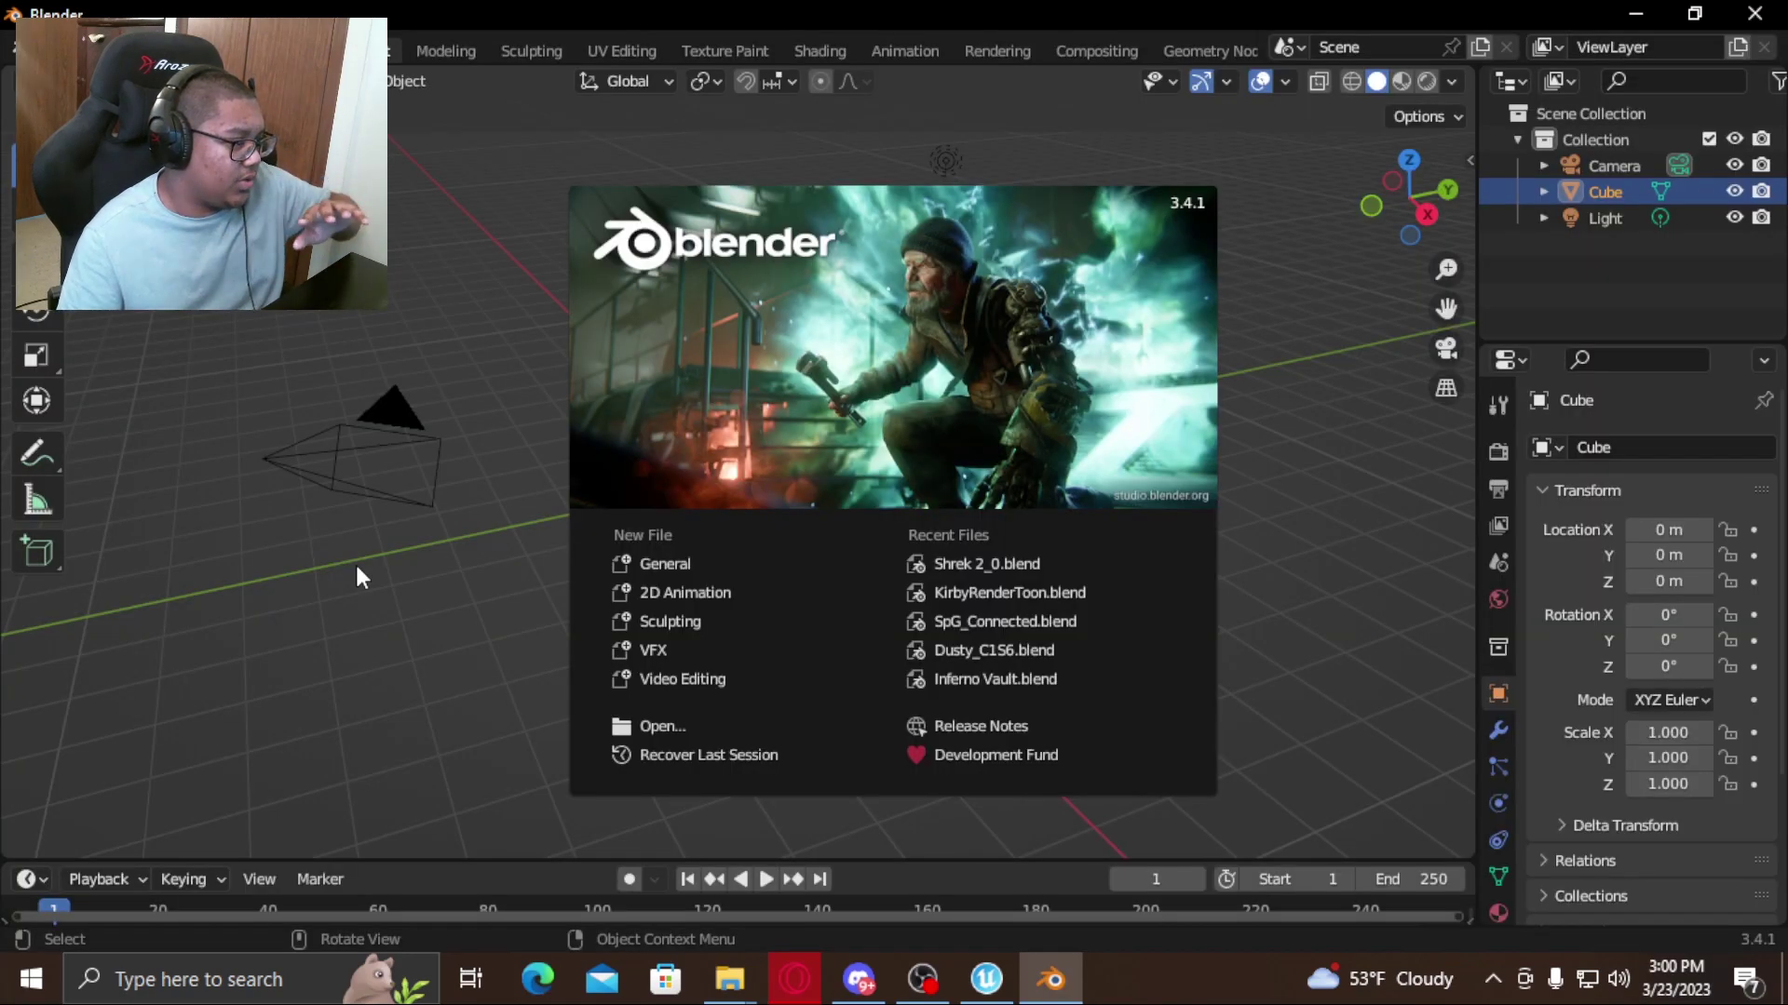
left_click(355, 562)
left_click_drag(222, 622, 1059, 183)
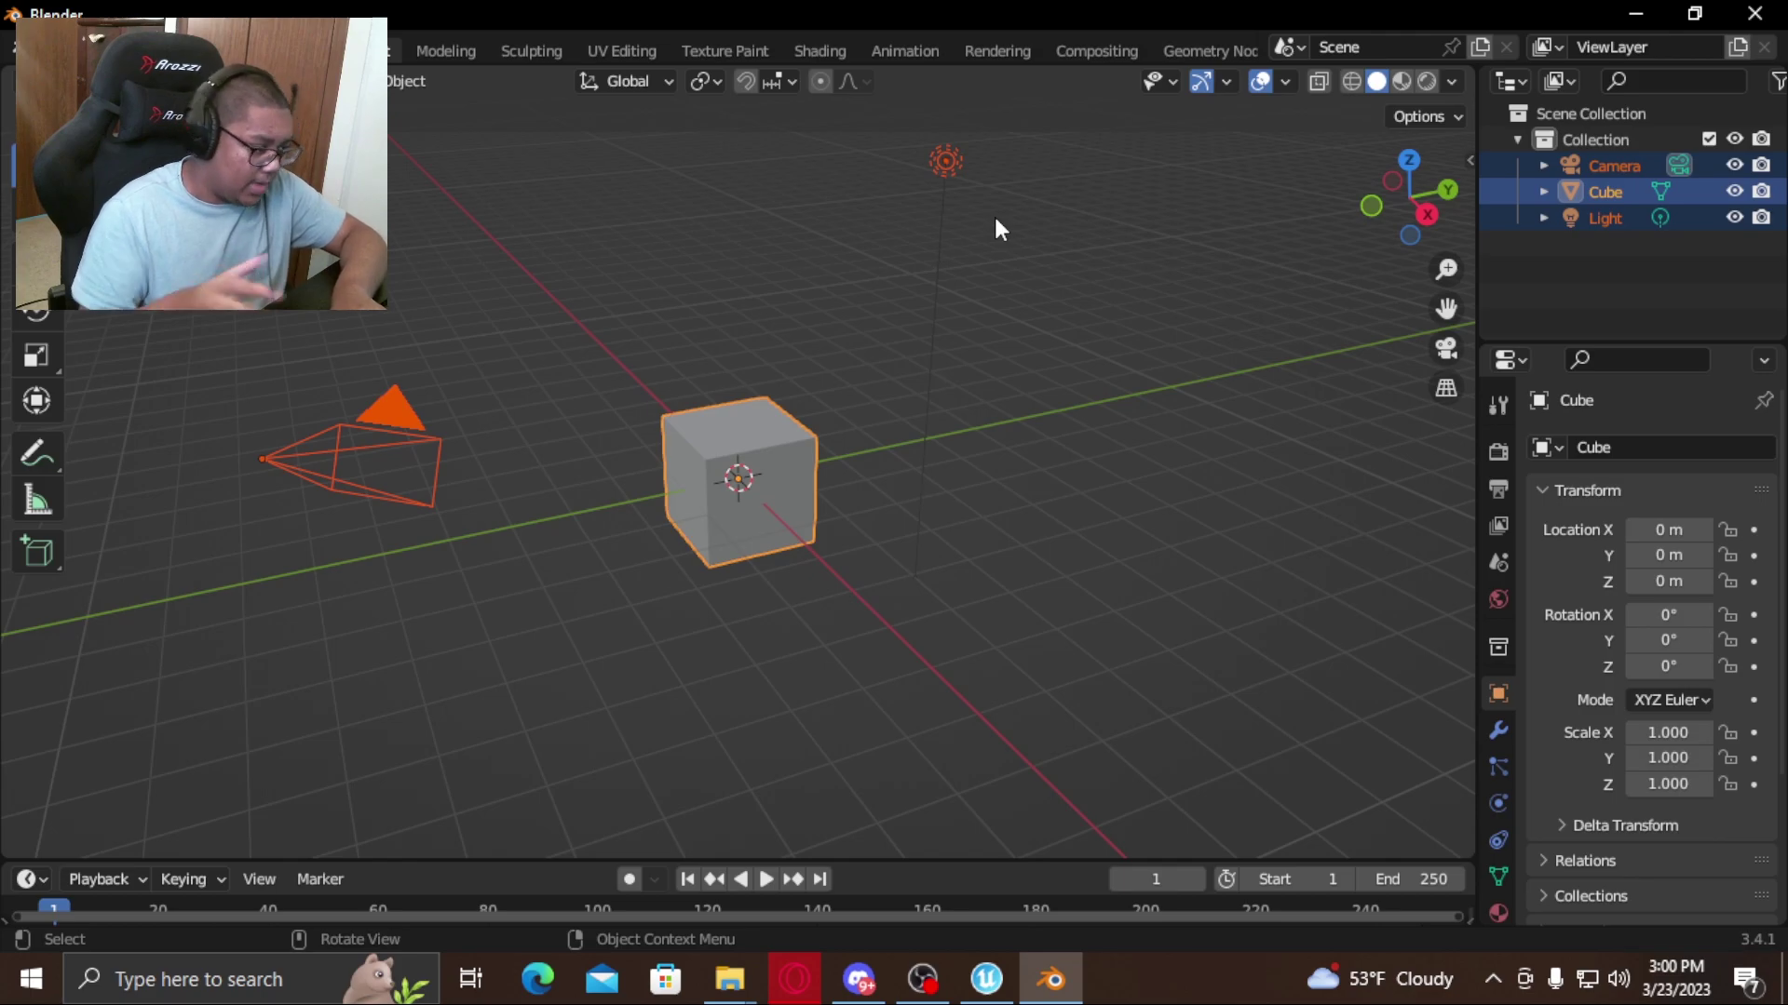
key("Delete")
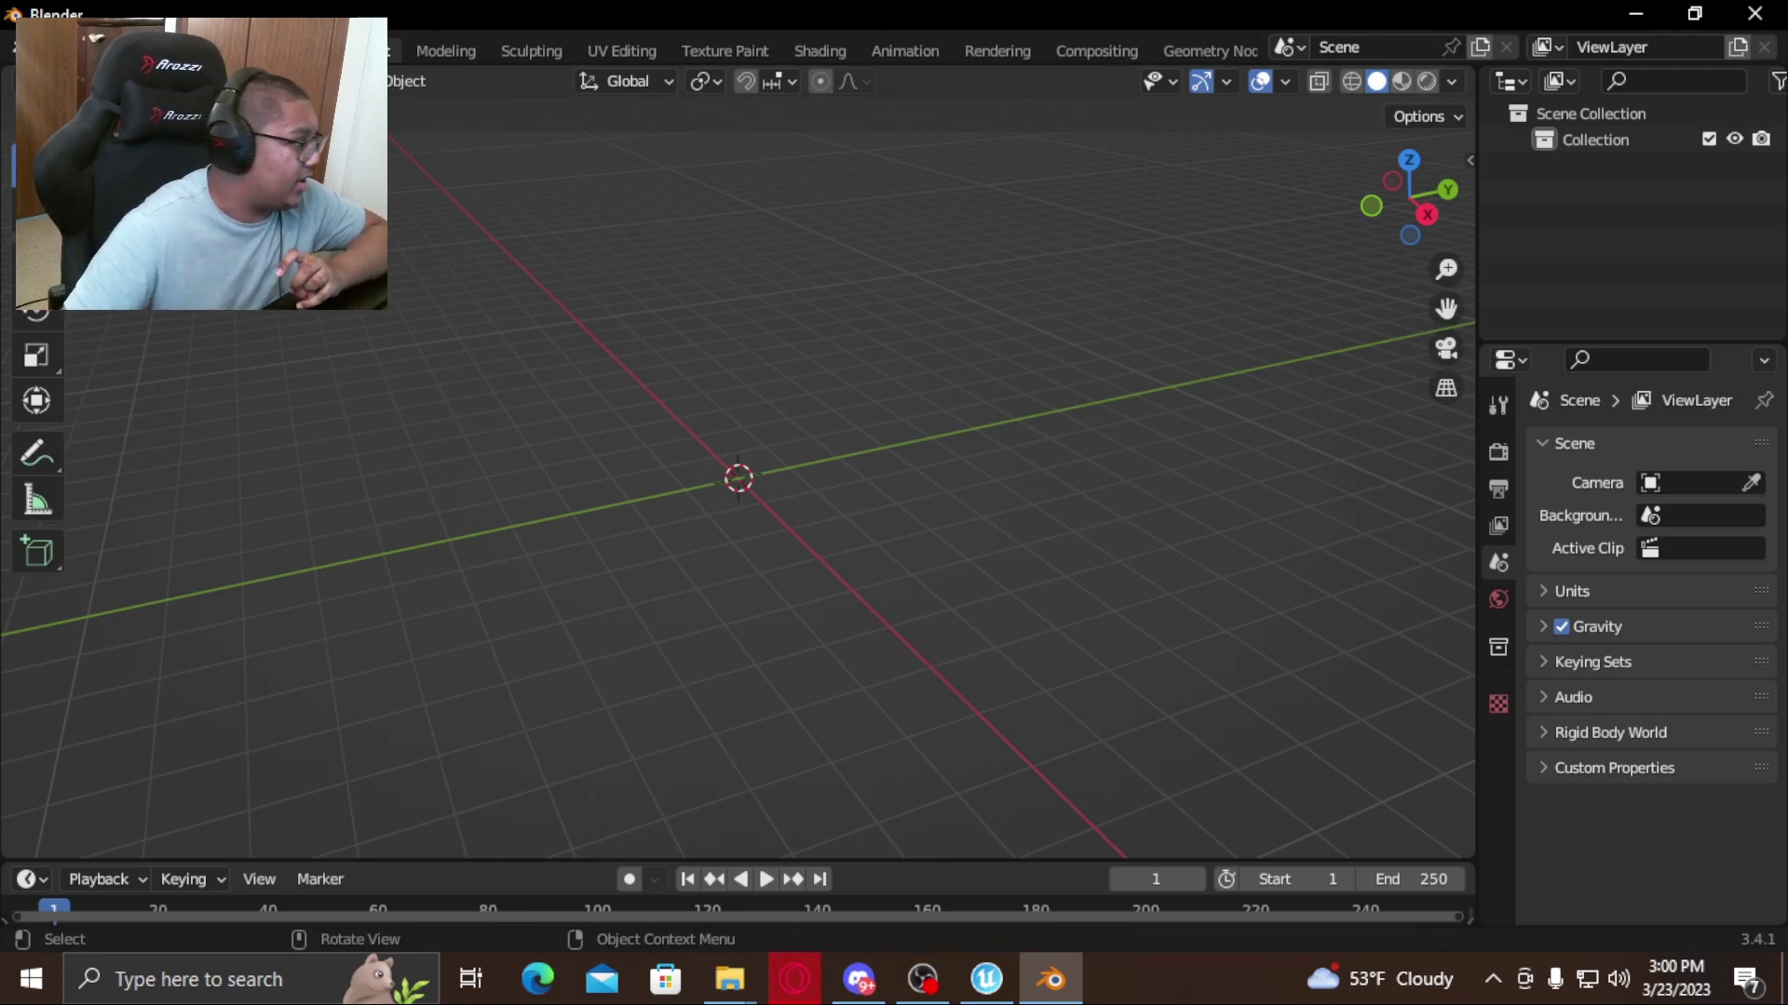
Open KirbyRenderToon.blend from the source folder of Omlette Event Stuff > Kirby.
left_click(58, 51)
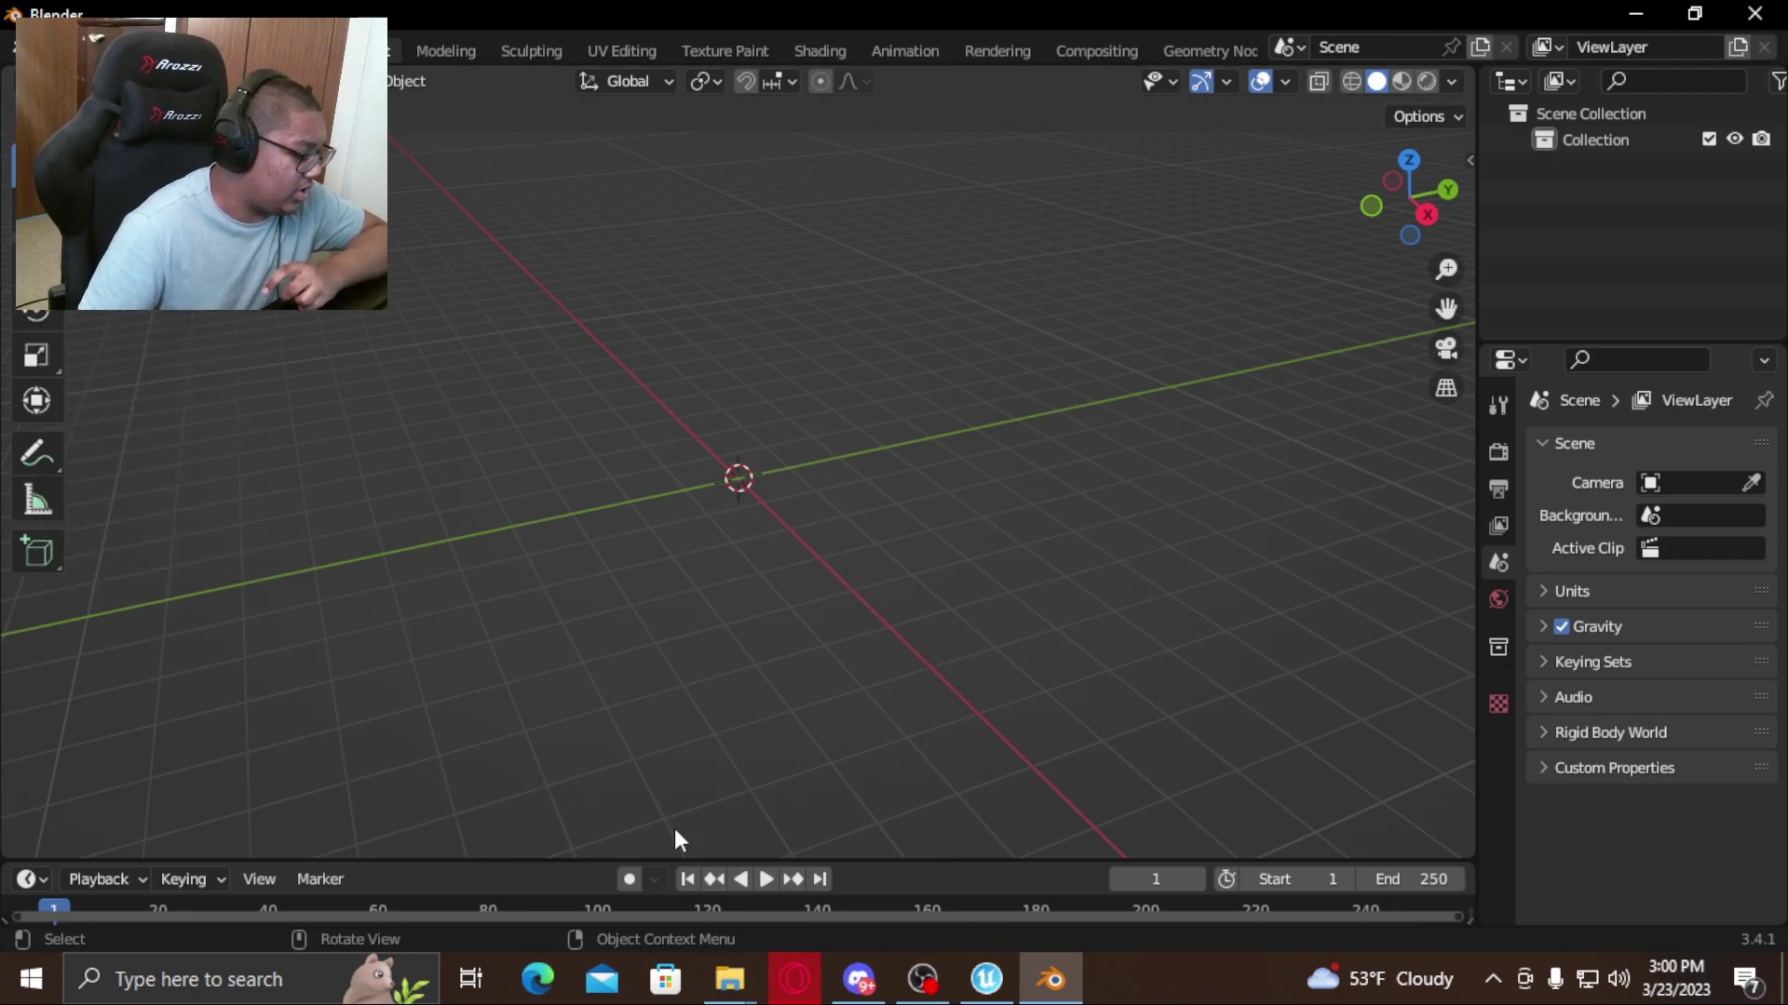
left_click(742, 994)
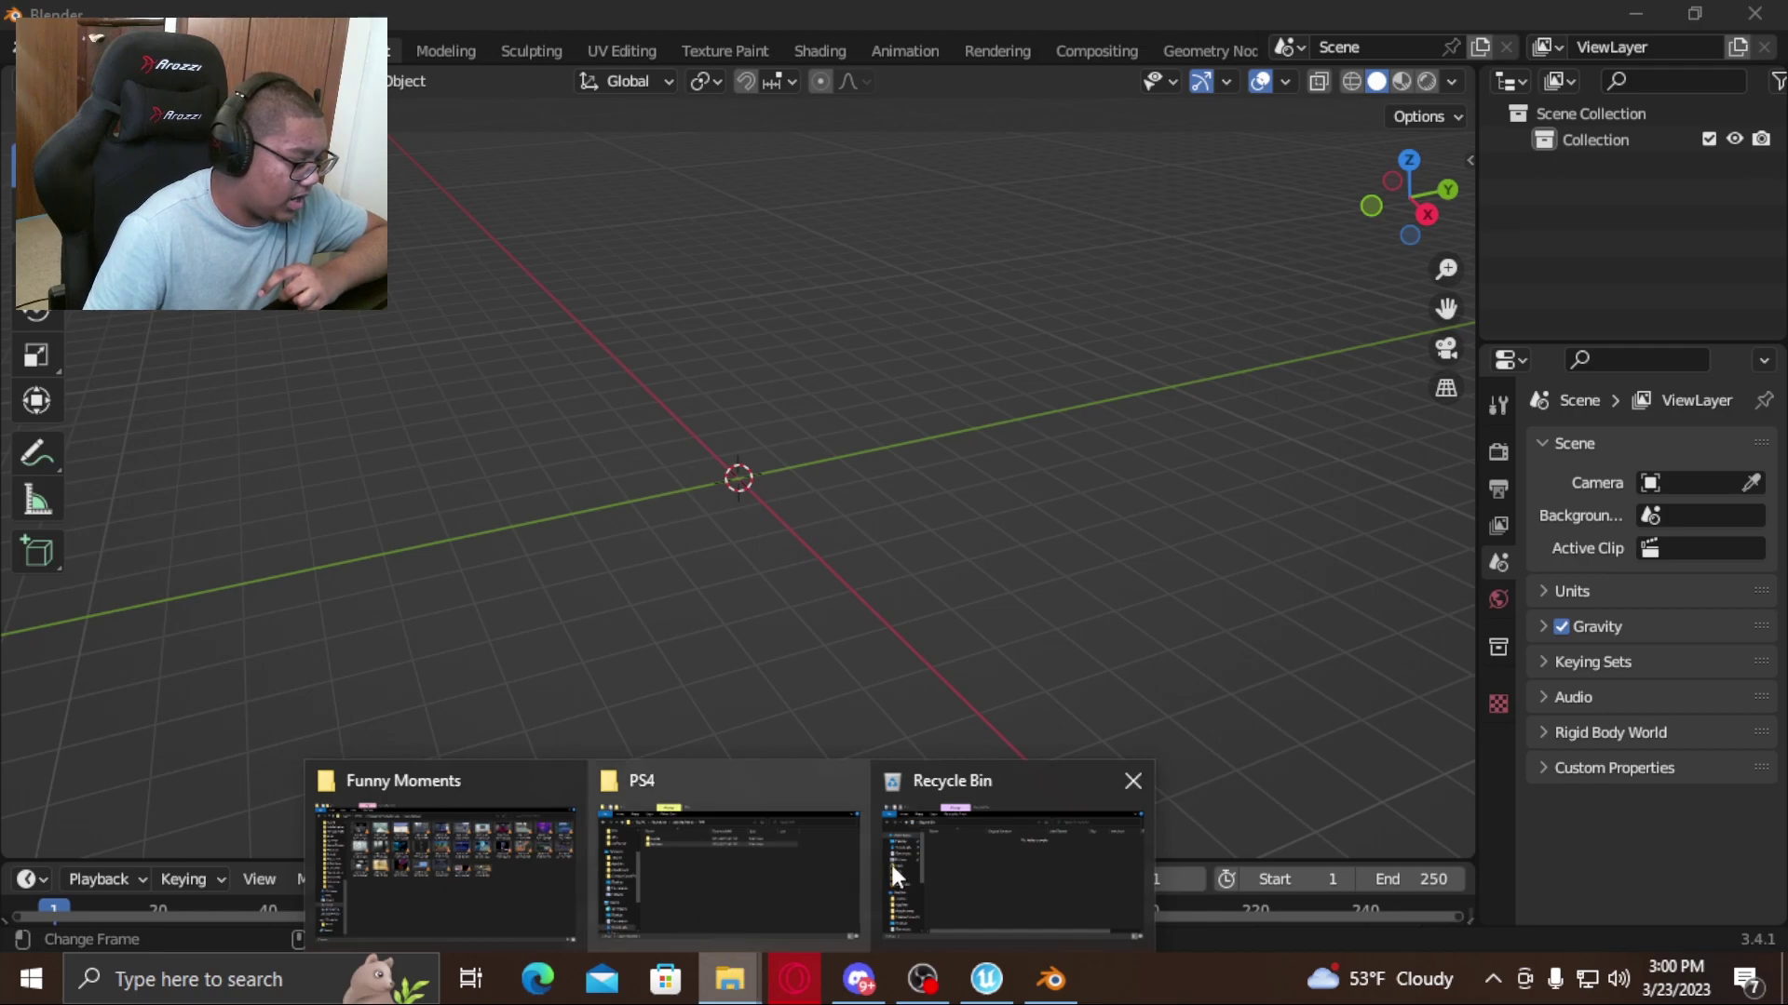
left_click(643, 875)
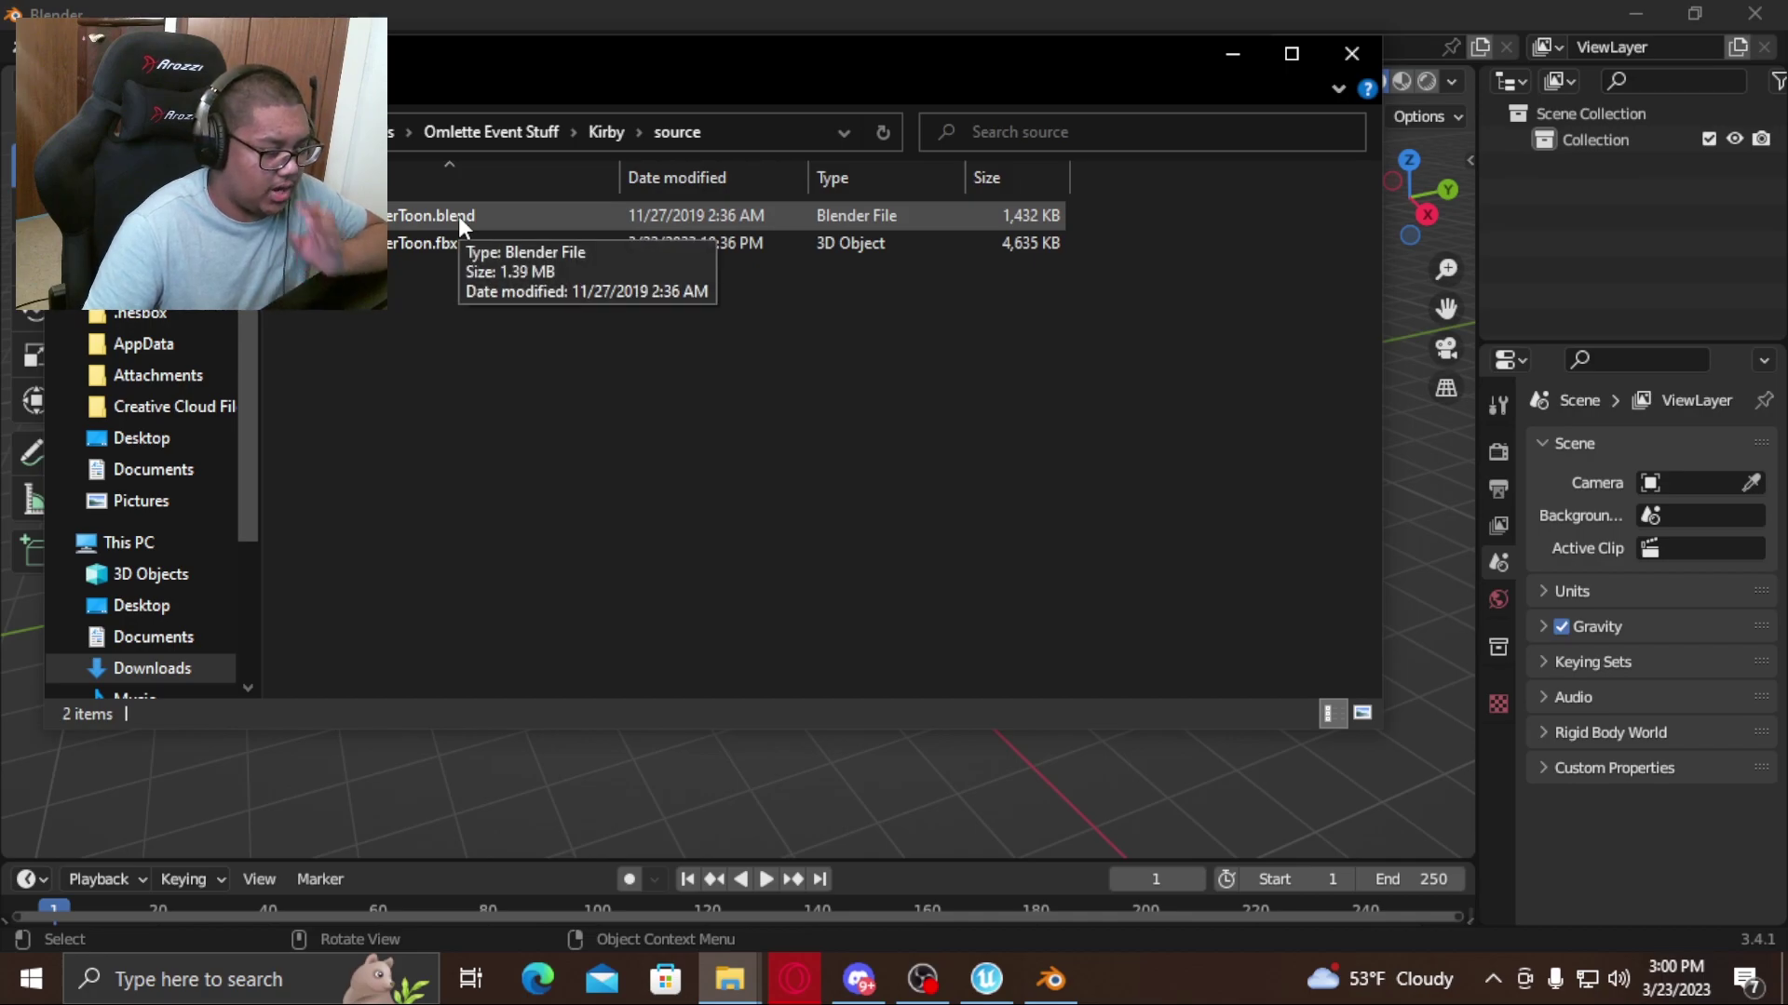
double_click(458, 216)
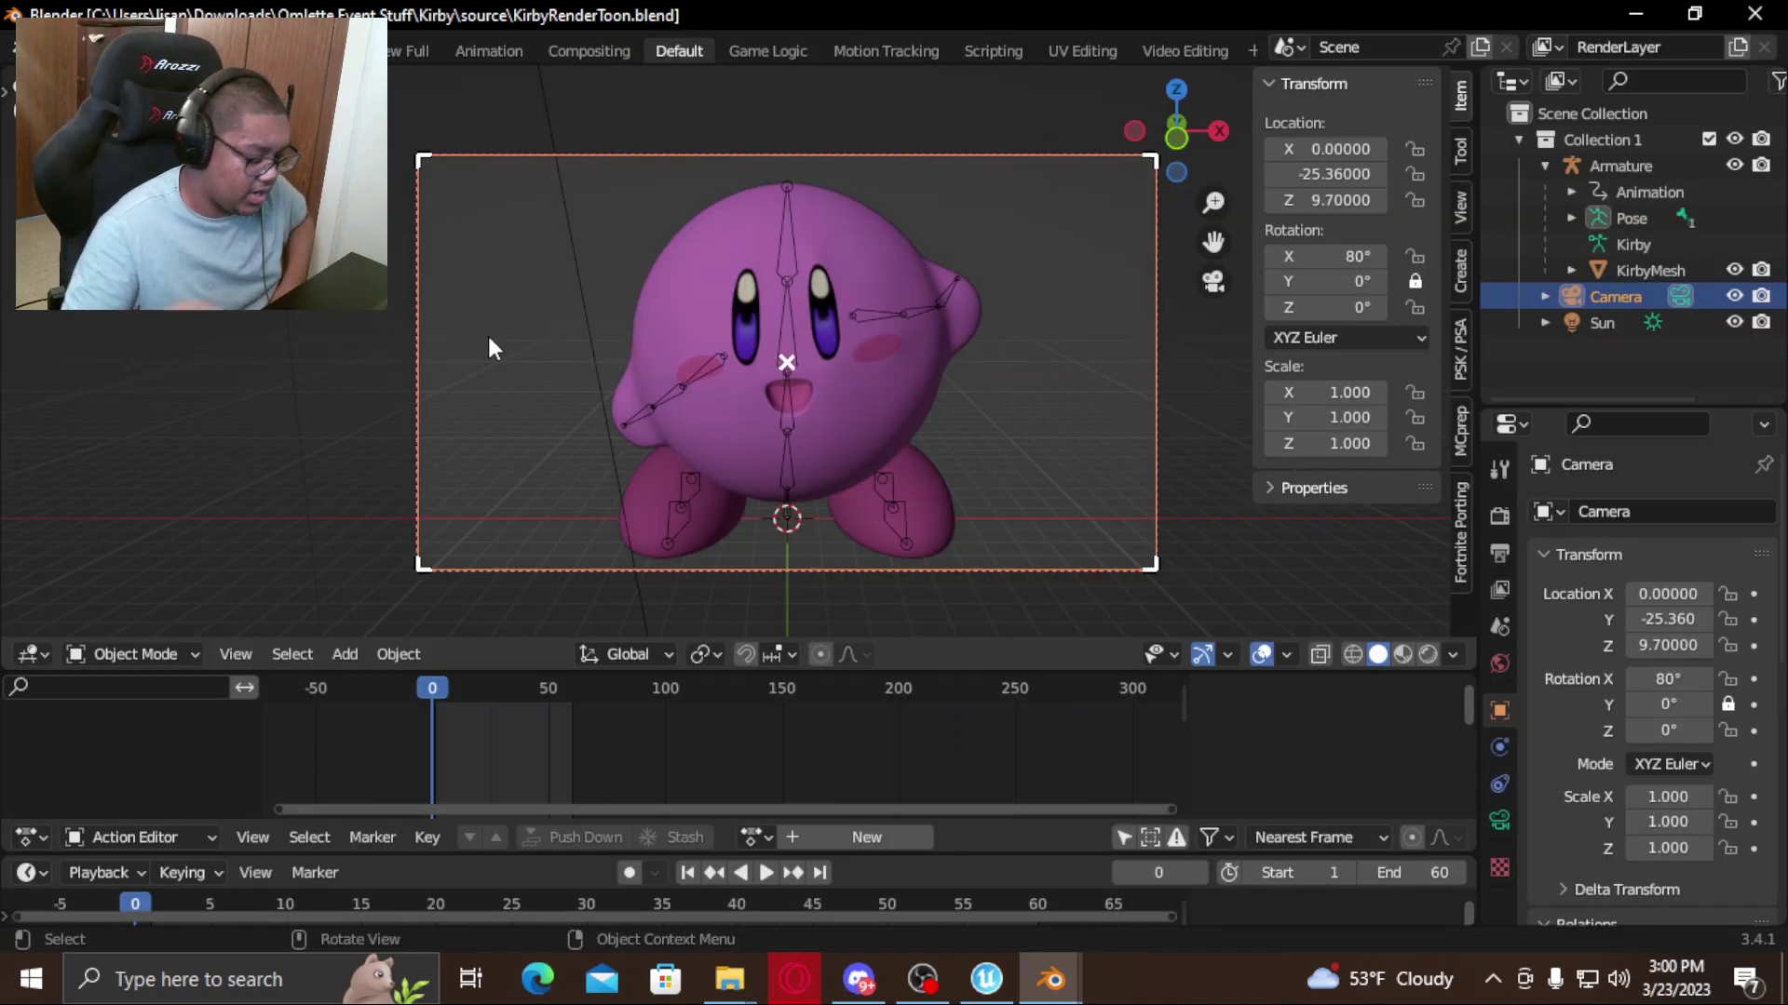
Leave the camera view and select the Kirby mesh in Object Mode.
key("KP_1")
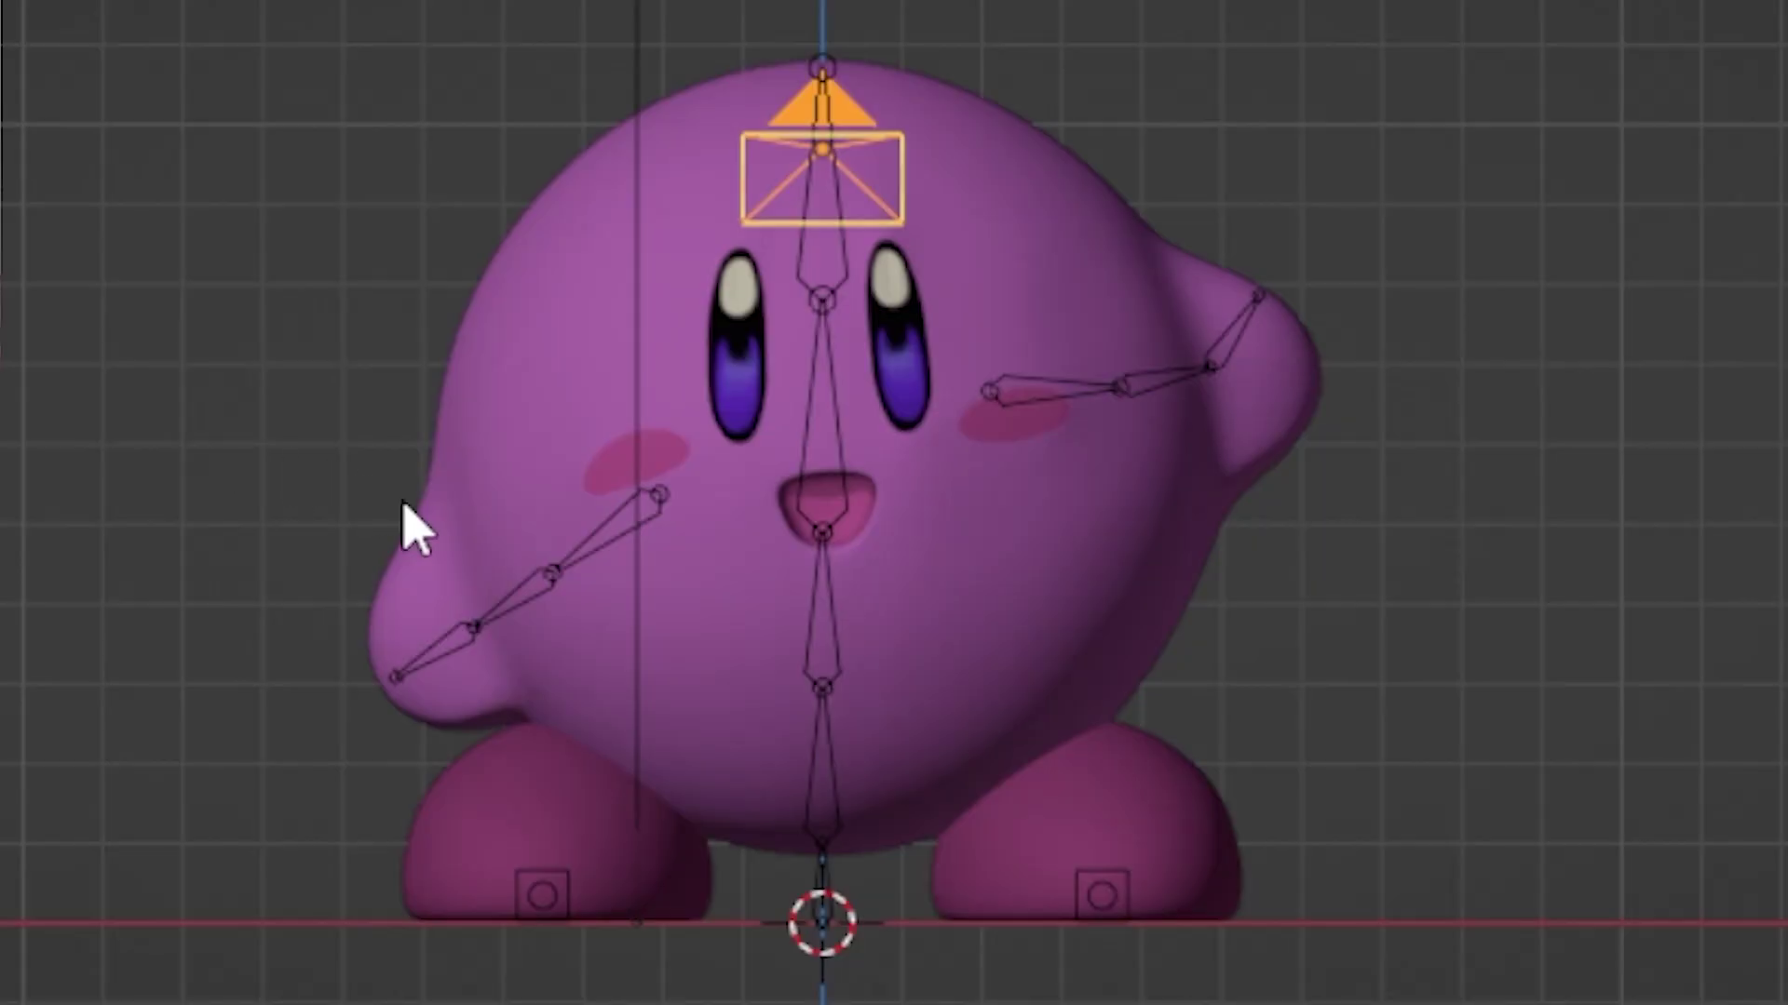
key("shift+grave")
key("shift+grave")
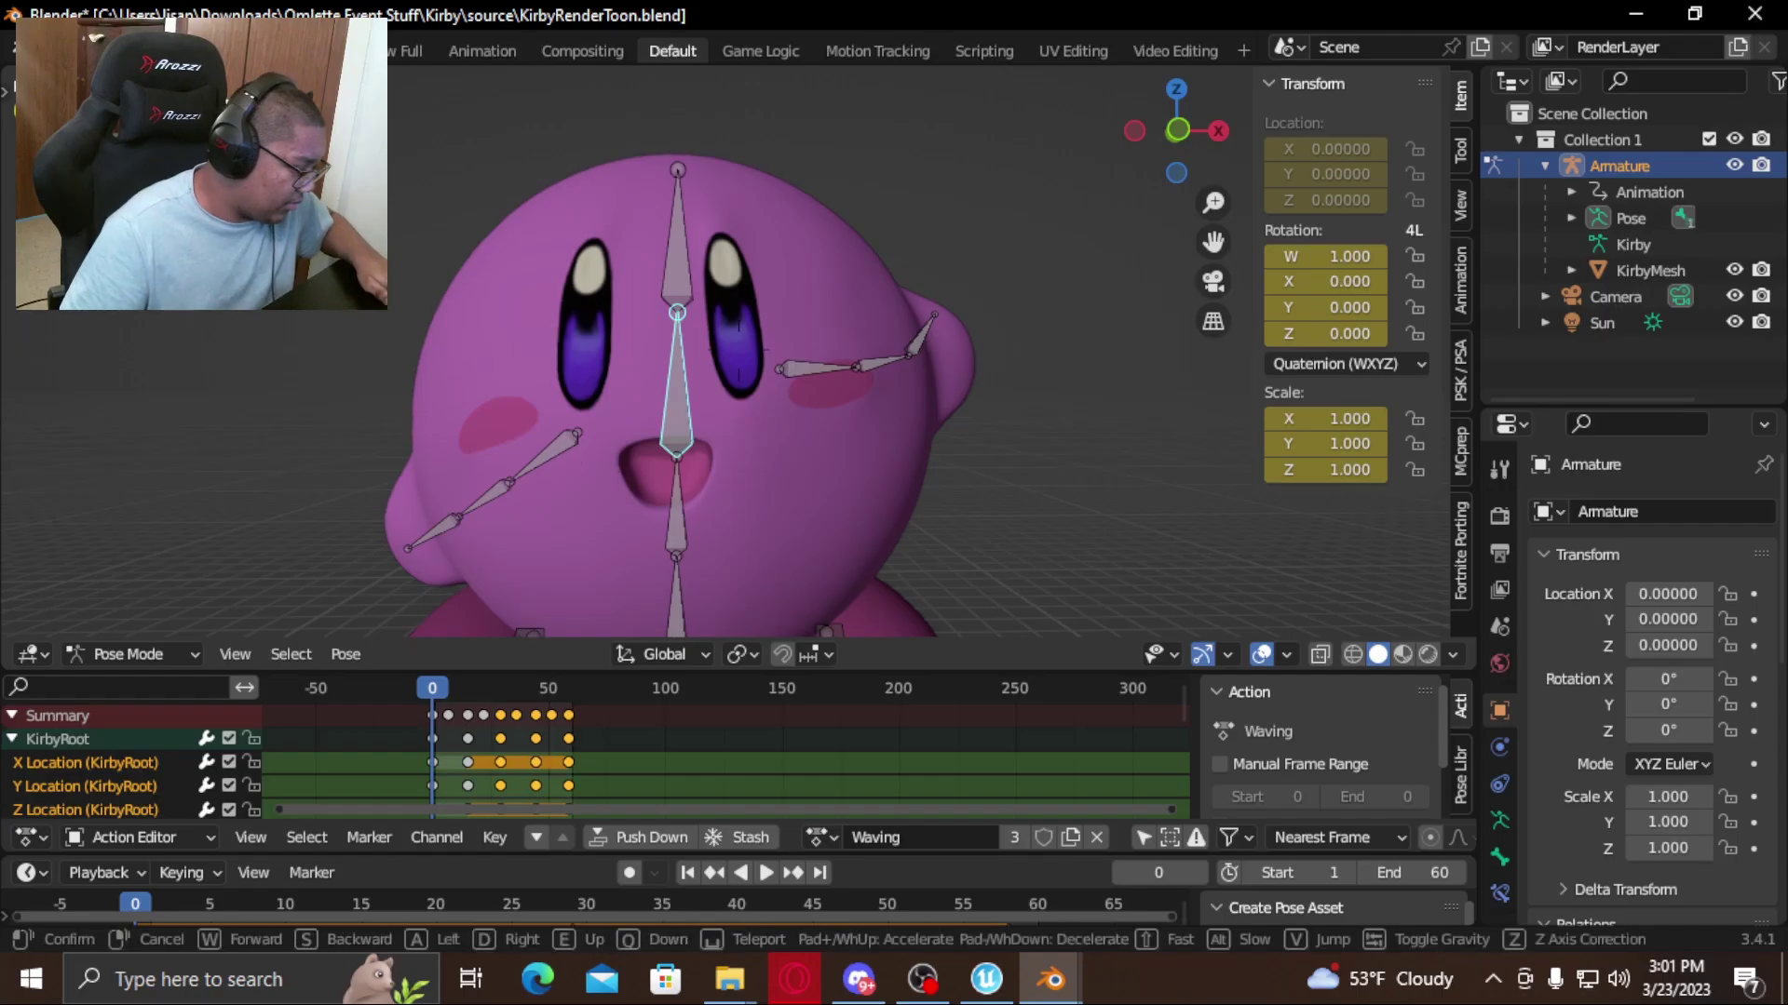
key("s")
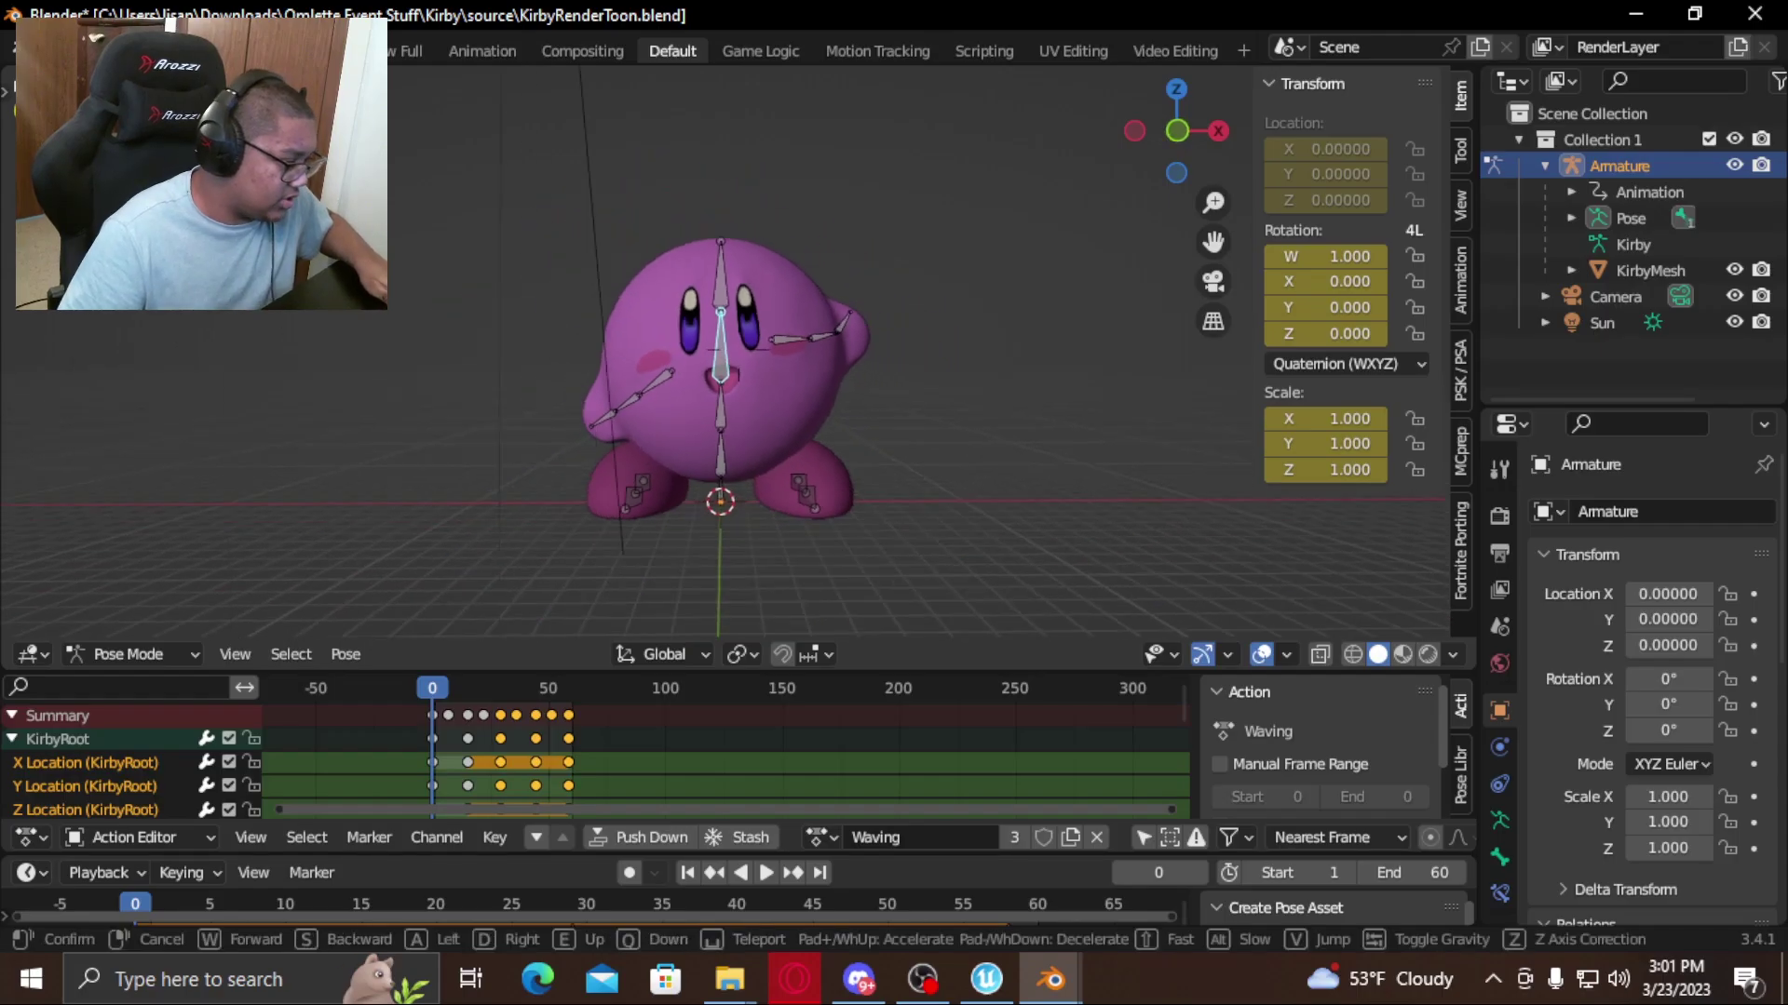
left_click(631, 468)
left_click(763, 387)
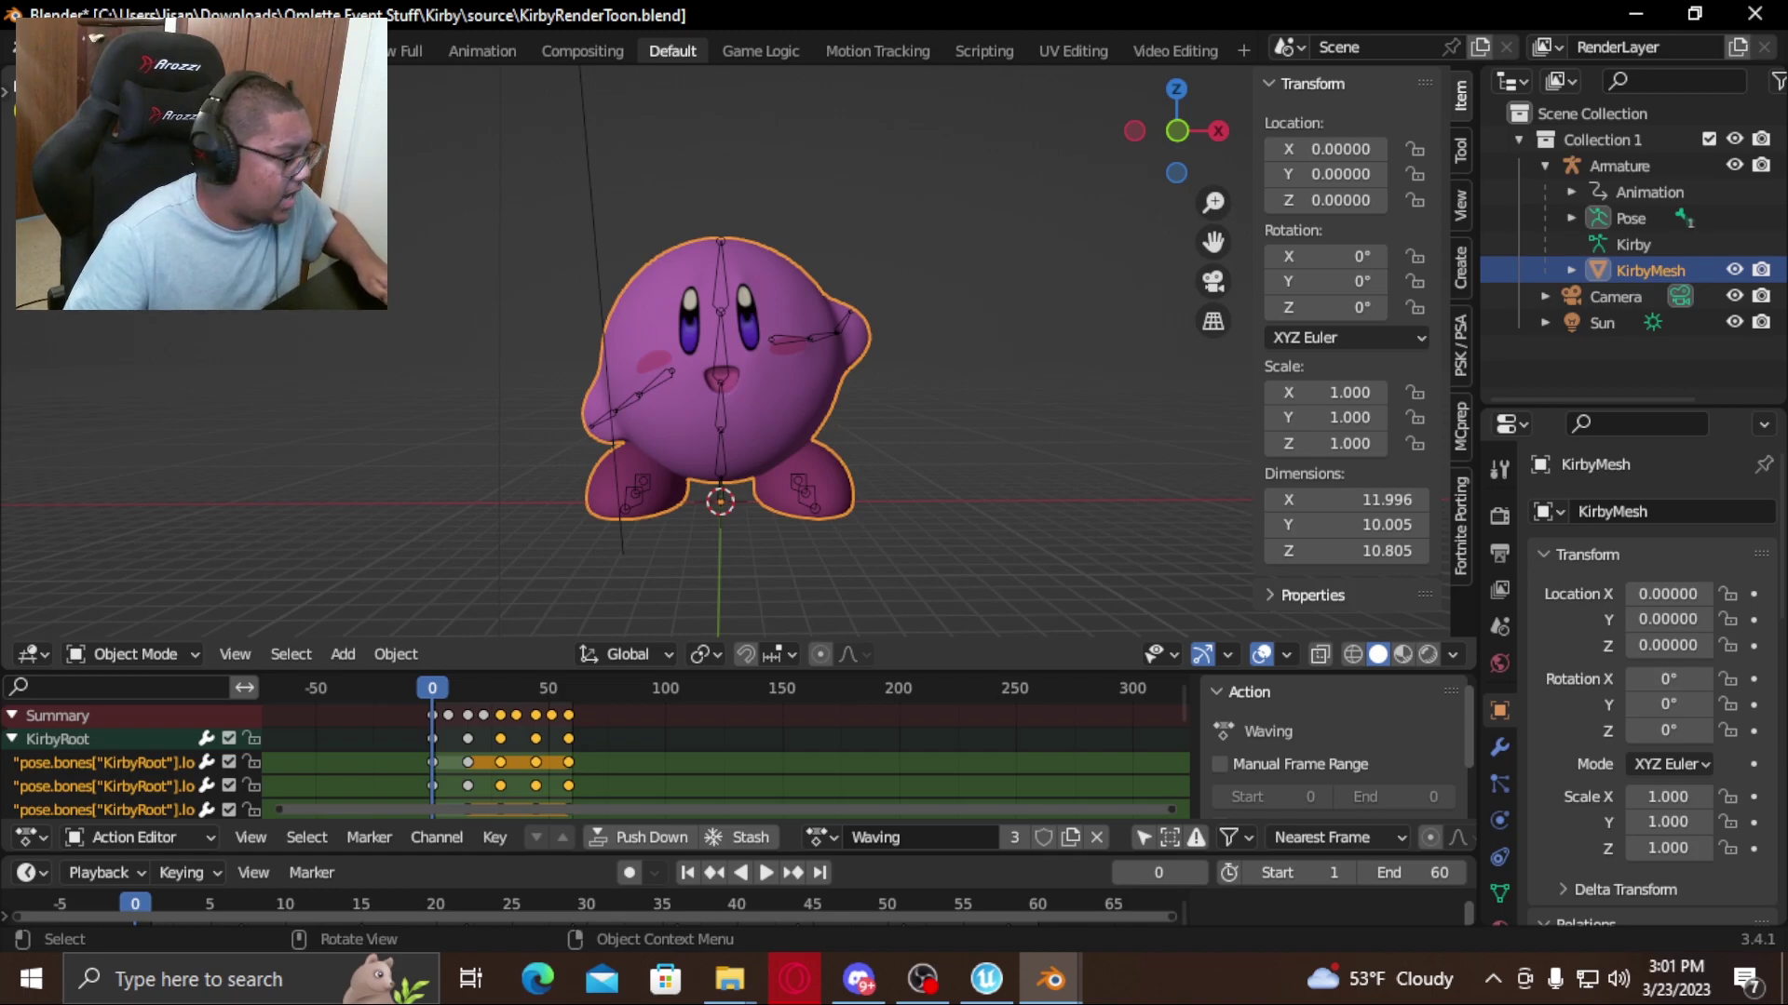
Try an FBX export limited to selected objects, adding the armature to the Kirby mesh selection, and cancel the export.
left_click(57, 50)
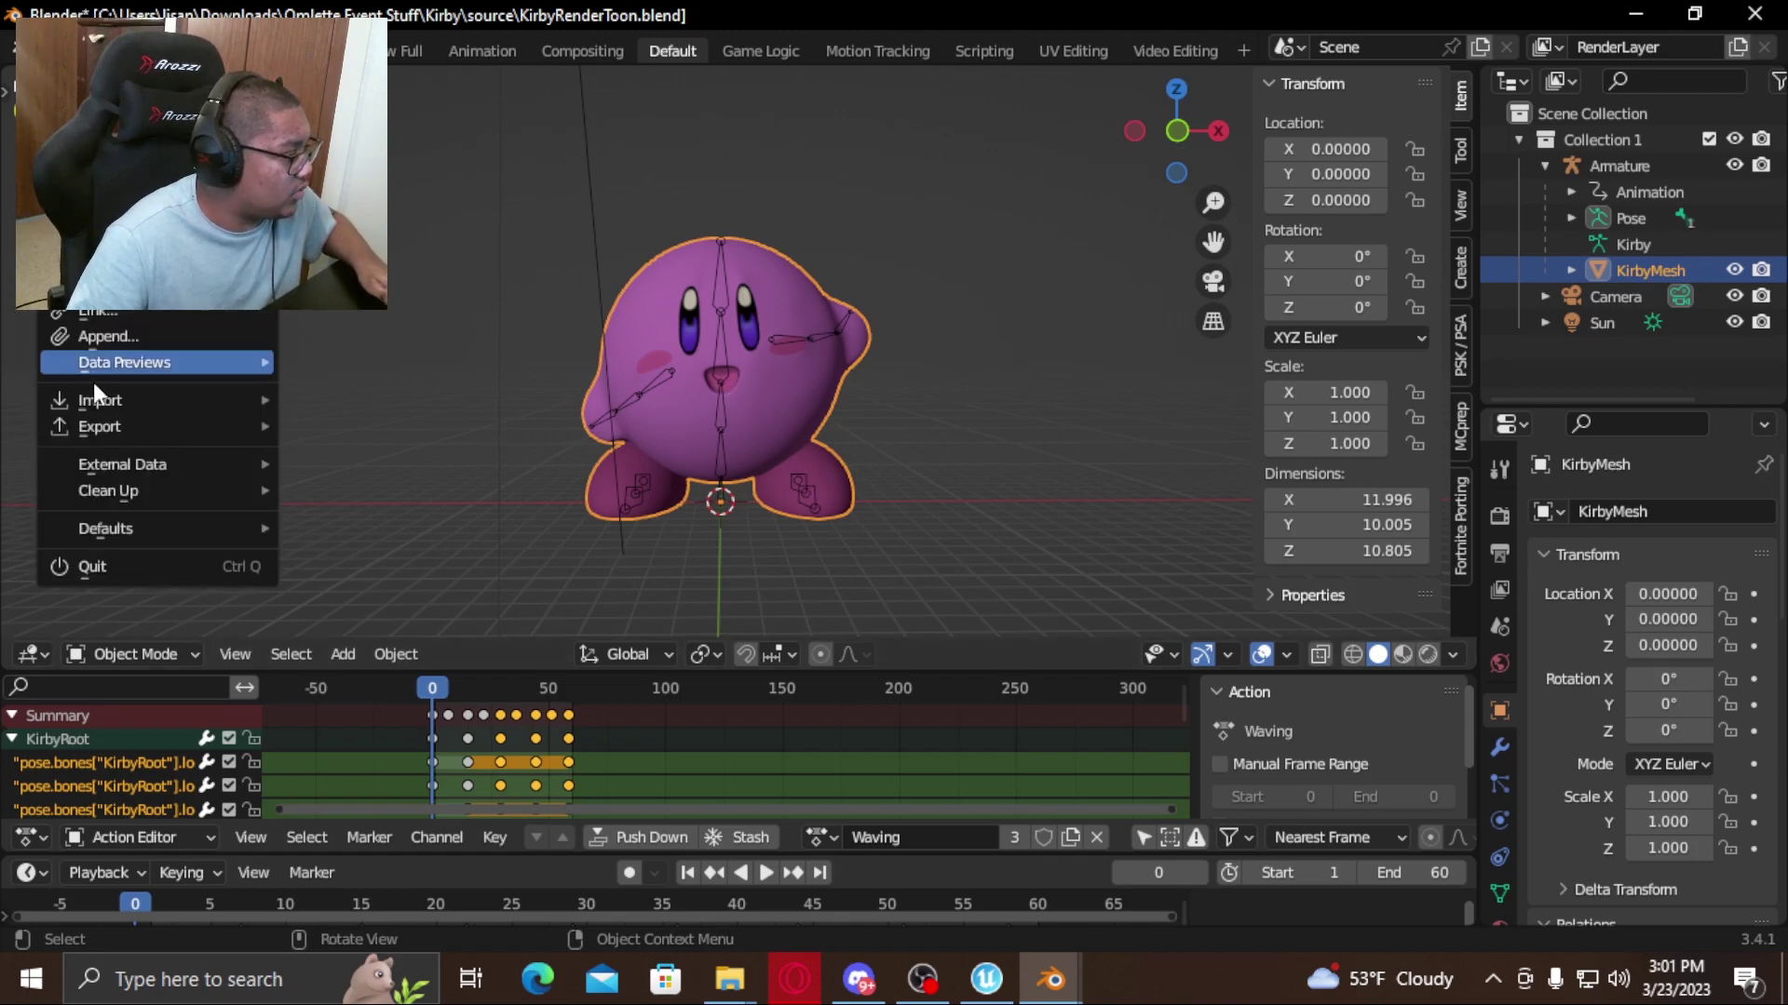
mouse_move(102, 431)
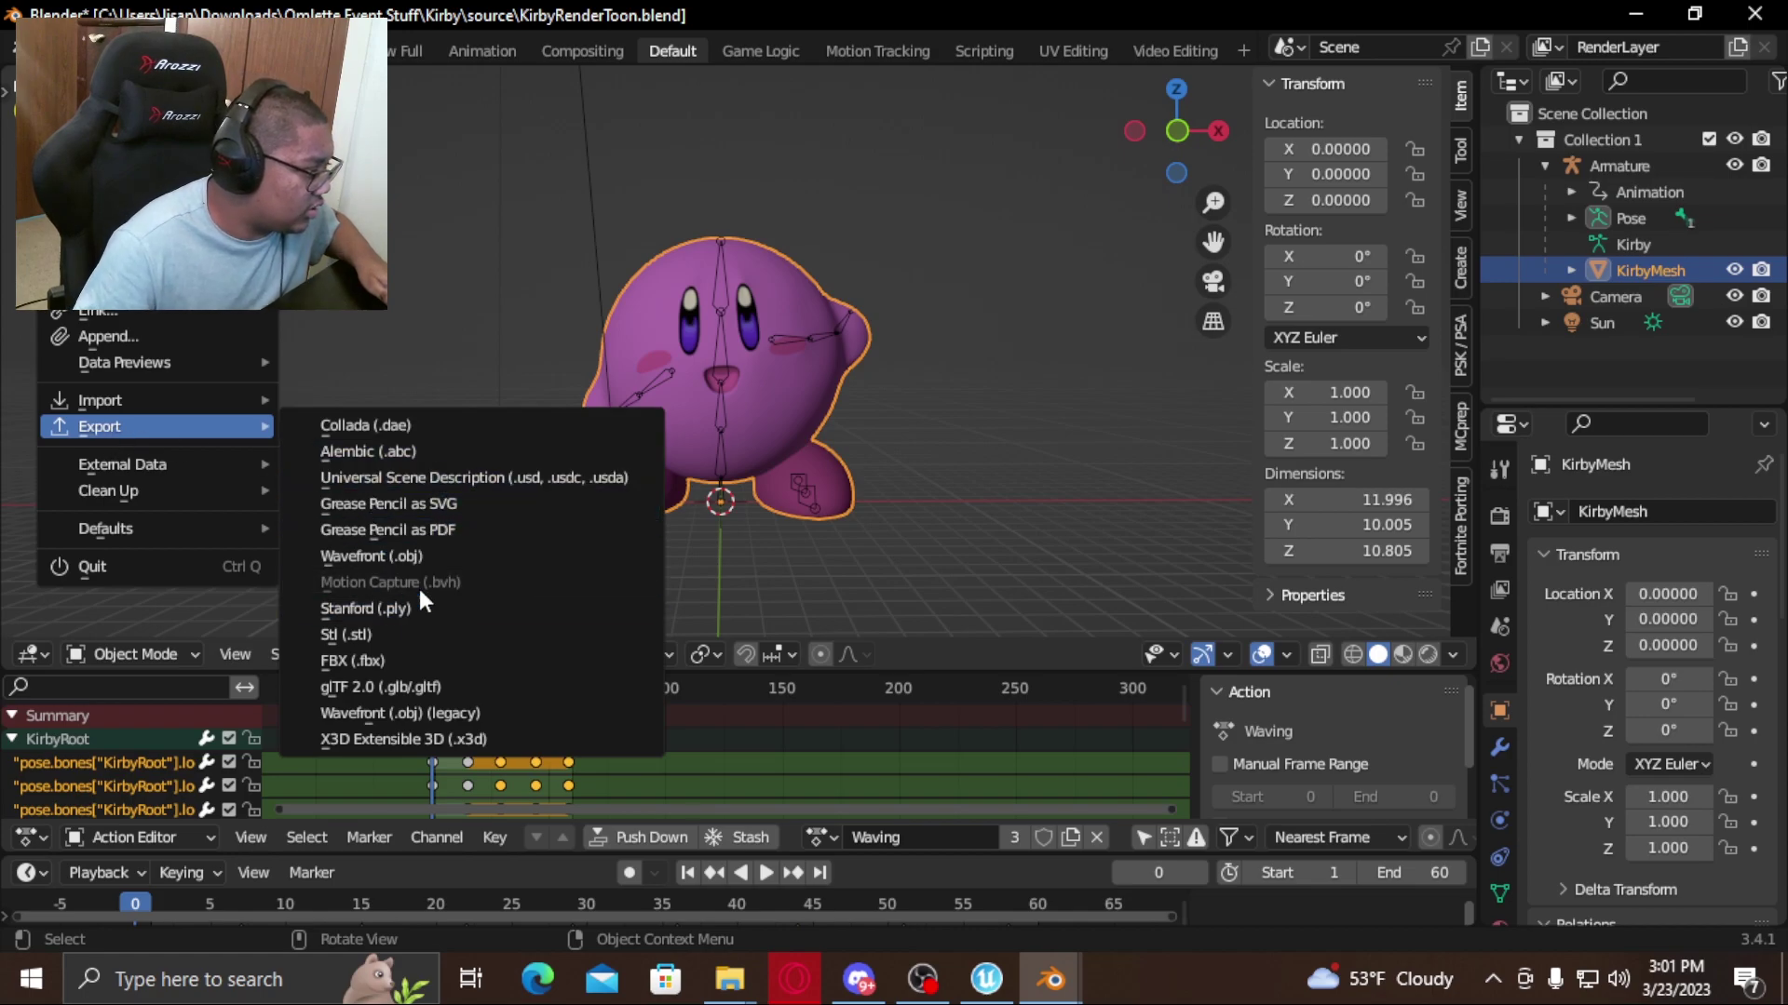
left_click(410, 657)
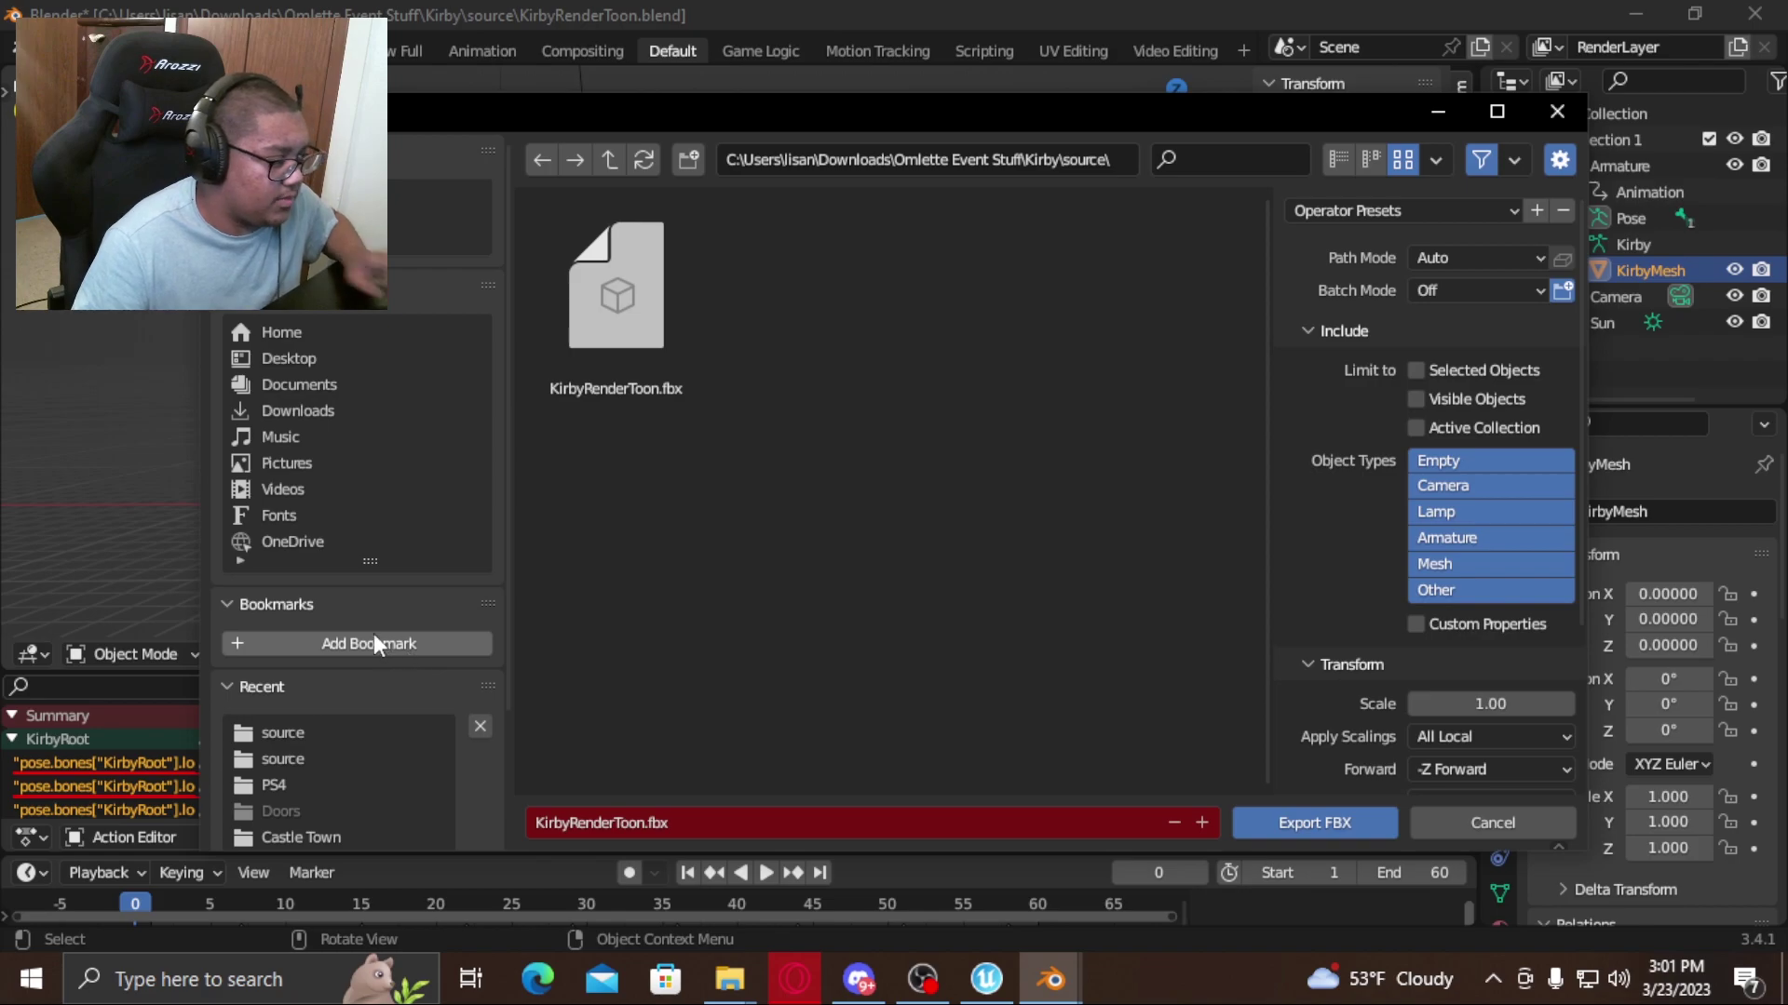
left_click(1415, 372)
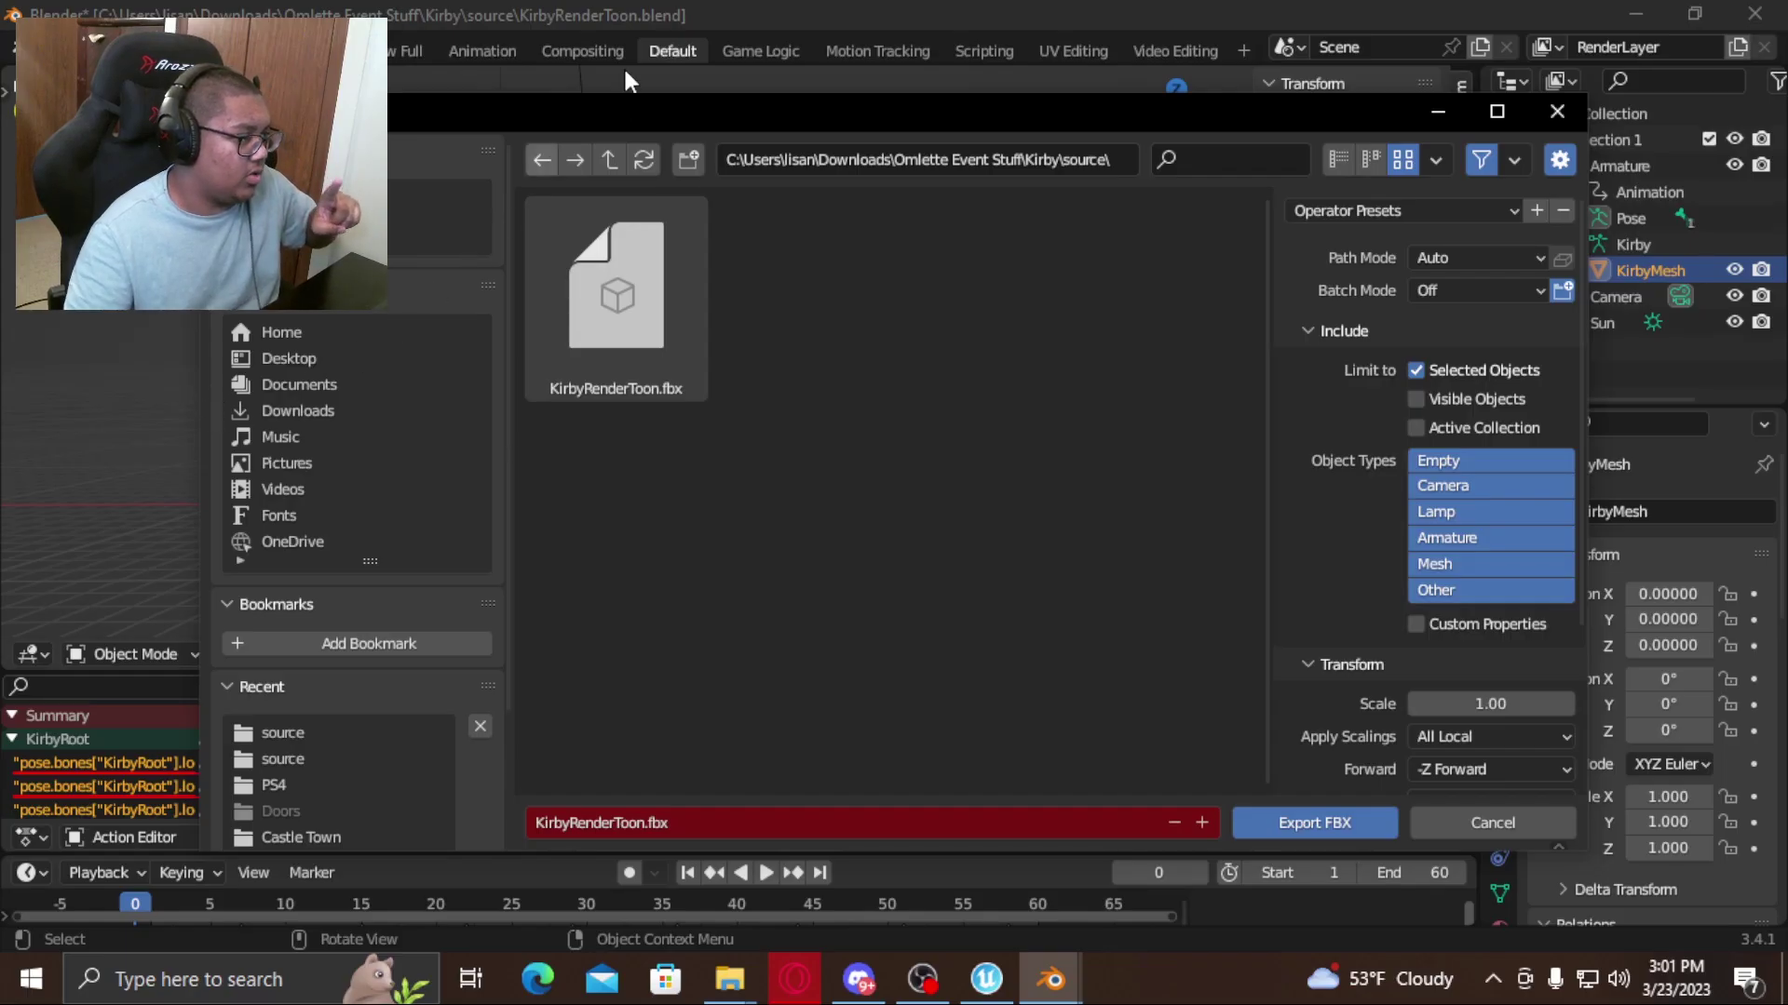
left_click_drag(614, 82, 1067, 218)
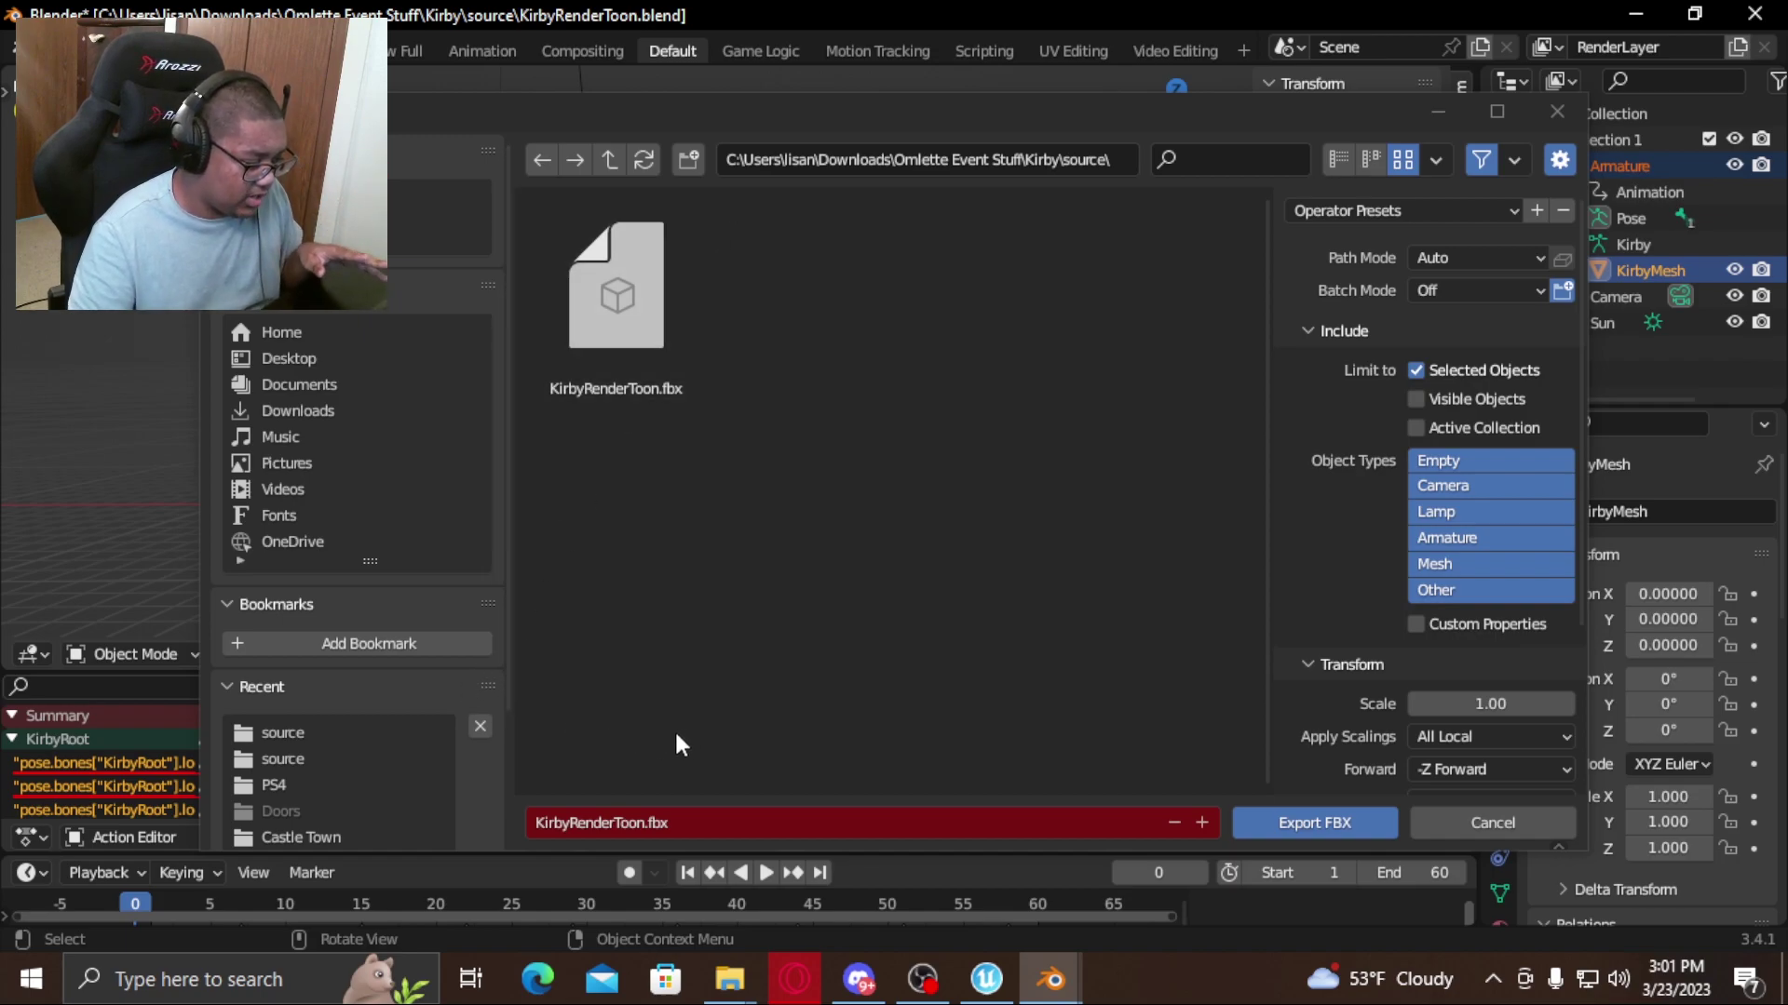
left_click(1458, 811)
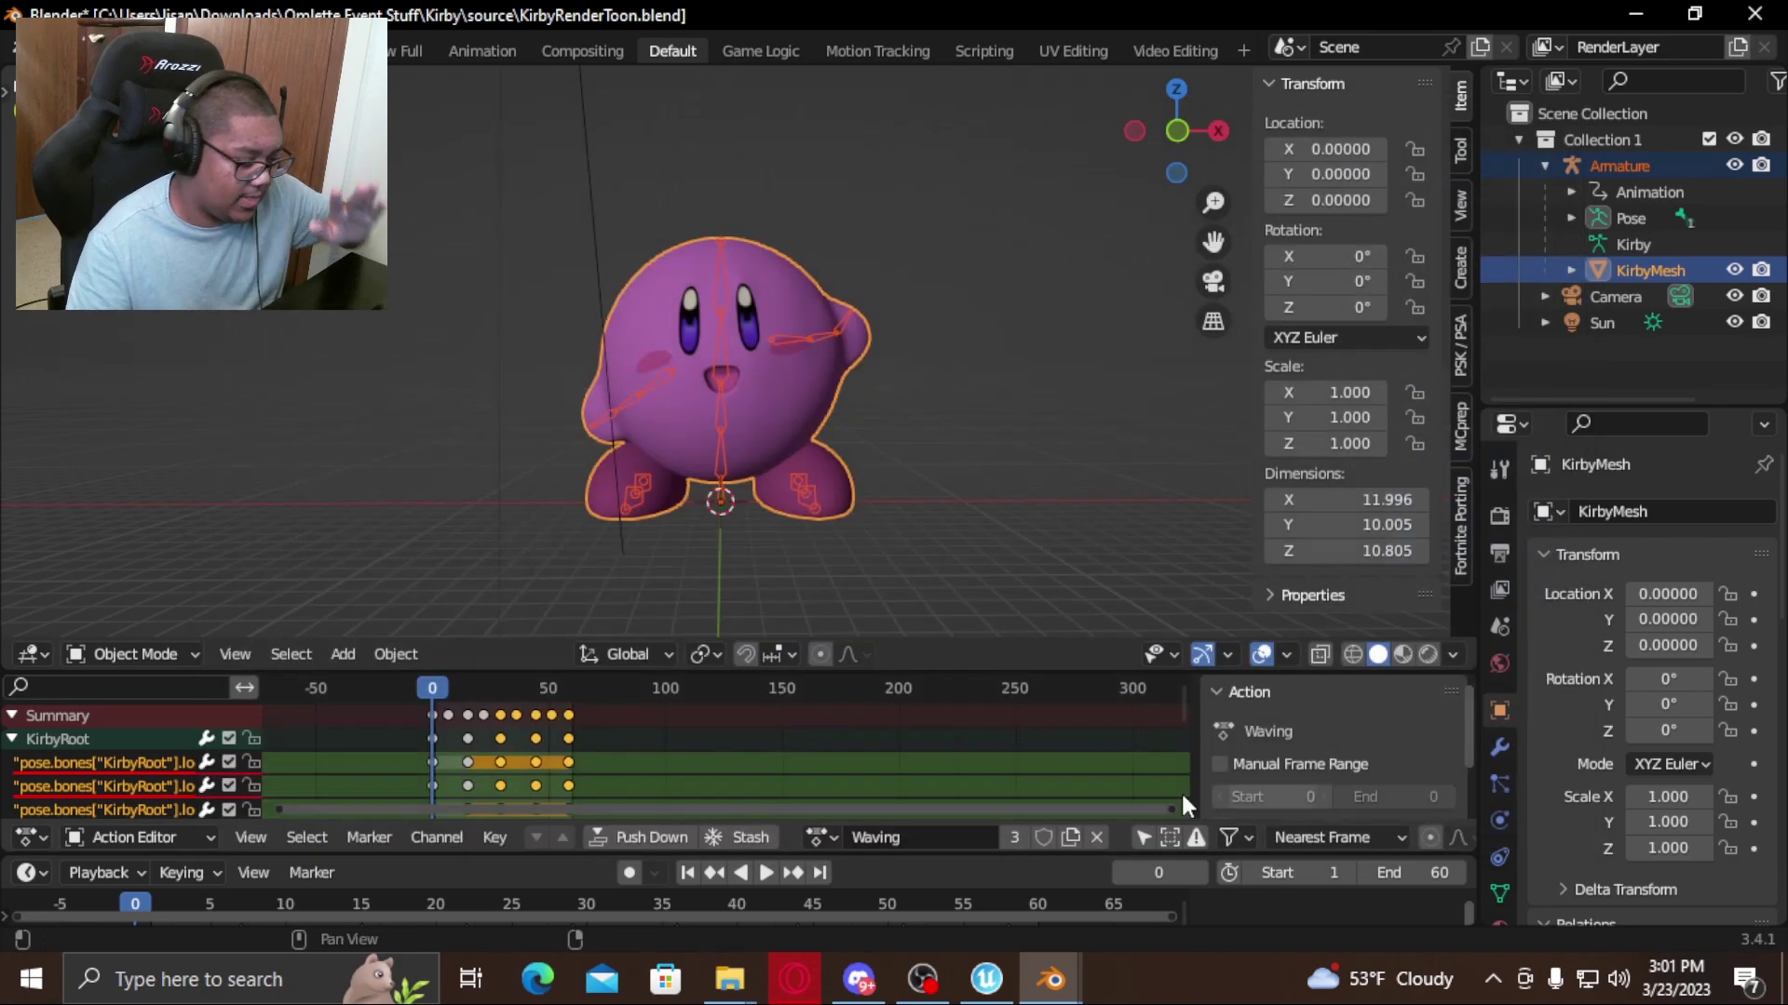
Switch to the Unreal Editor and create a folder named Kirby inside BeginnersGuide Content.
left_click(977, 985)
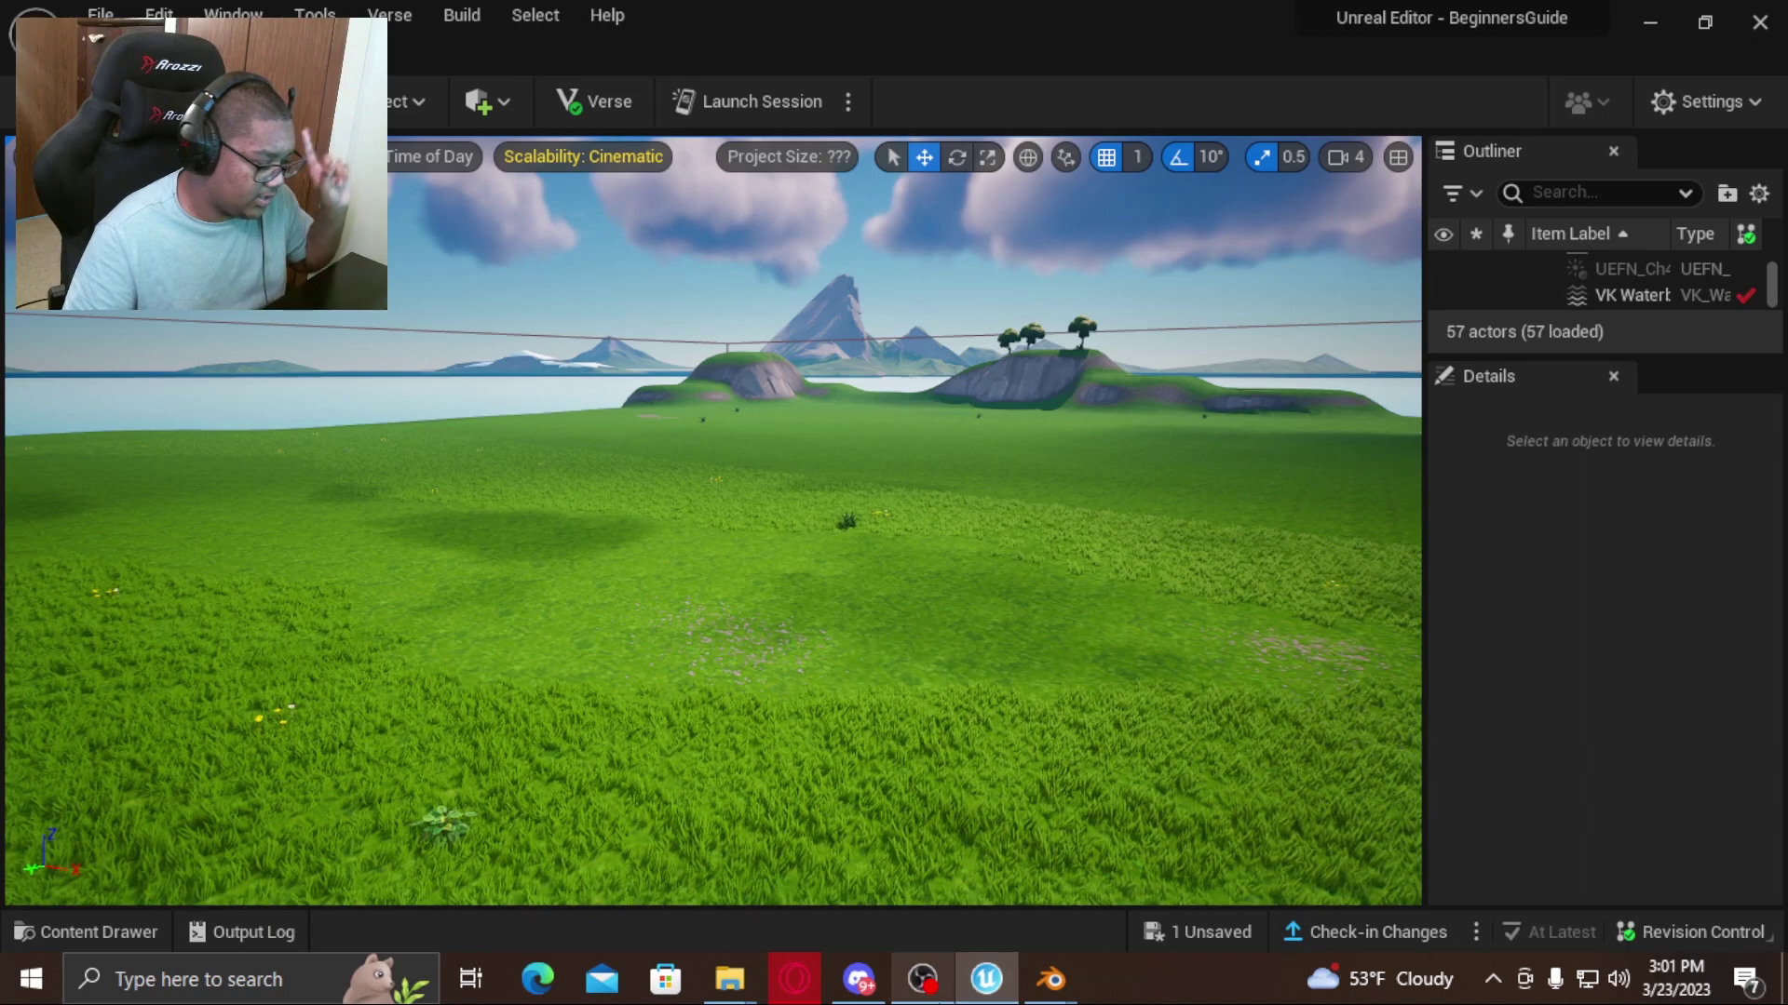
mouse_move(922, 979)
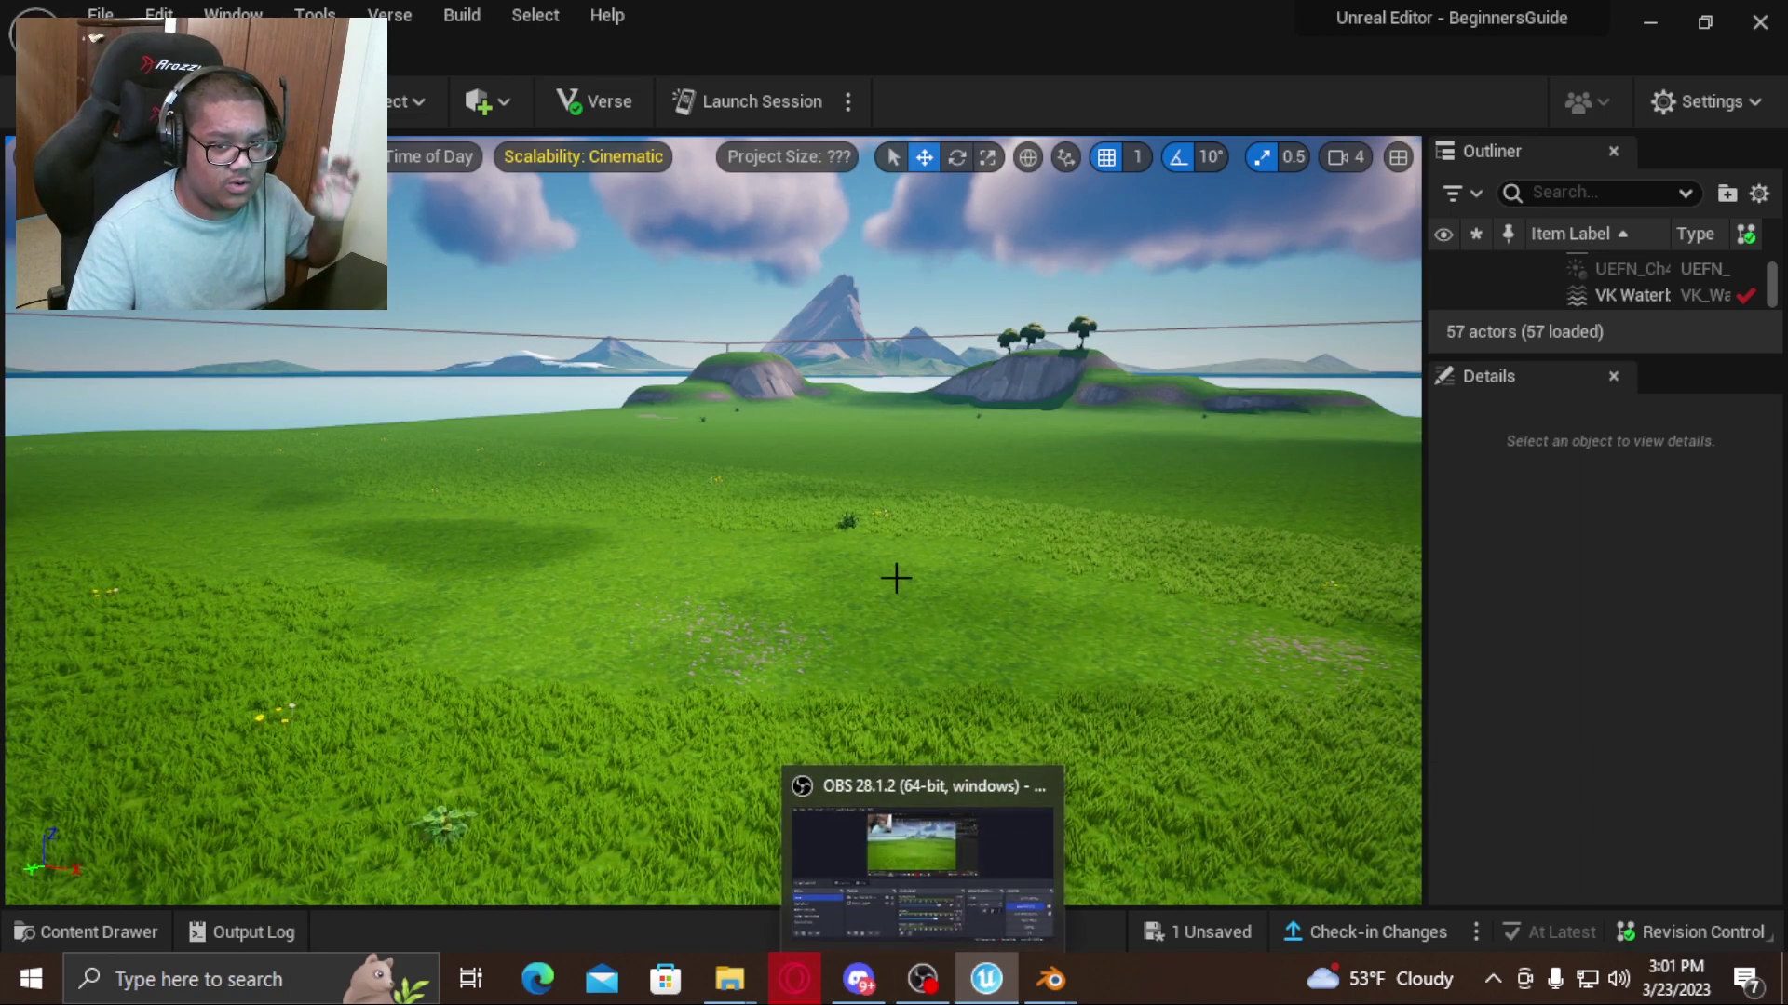
left_click(88, 918)
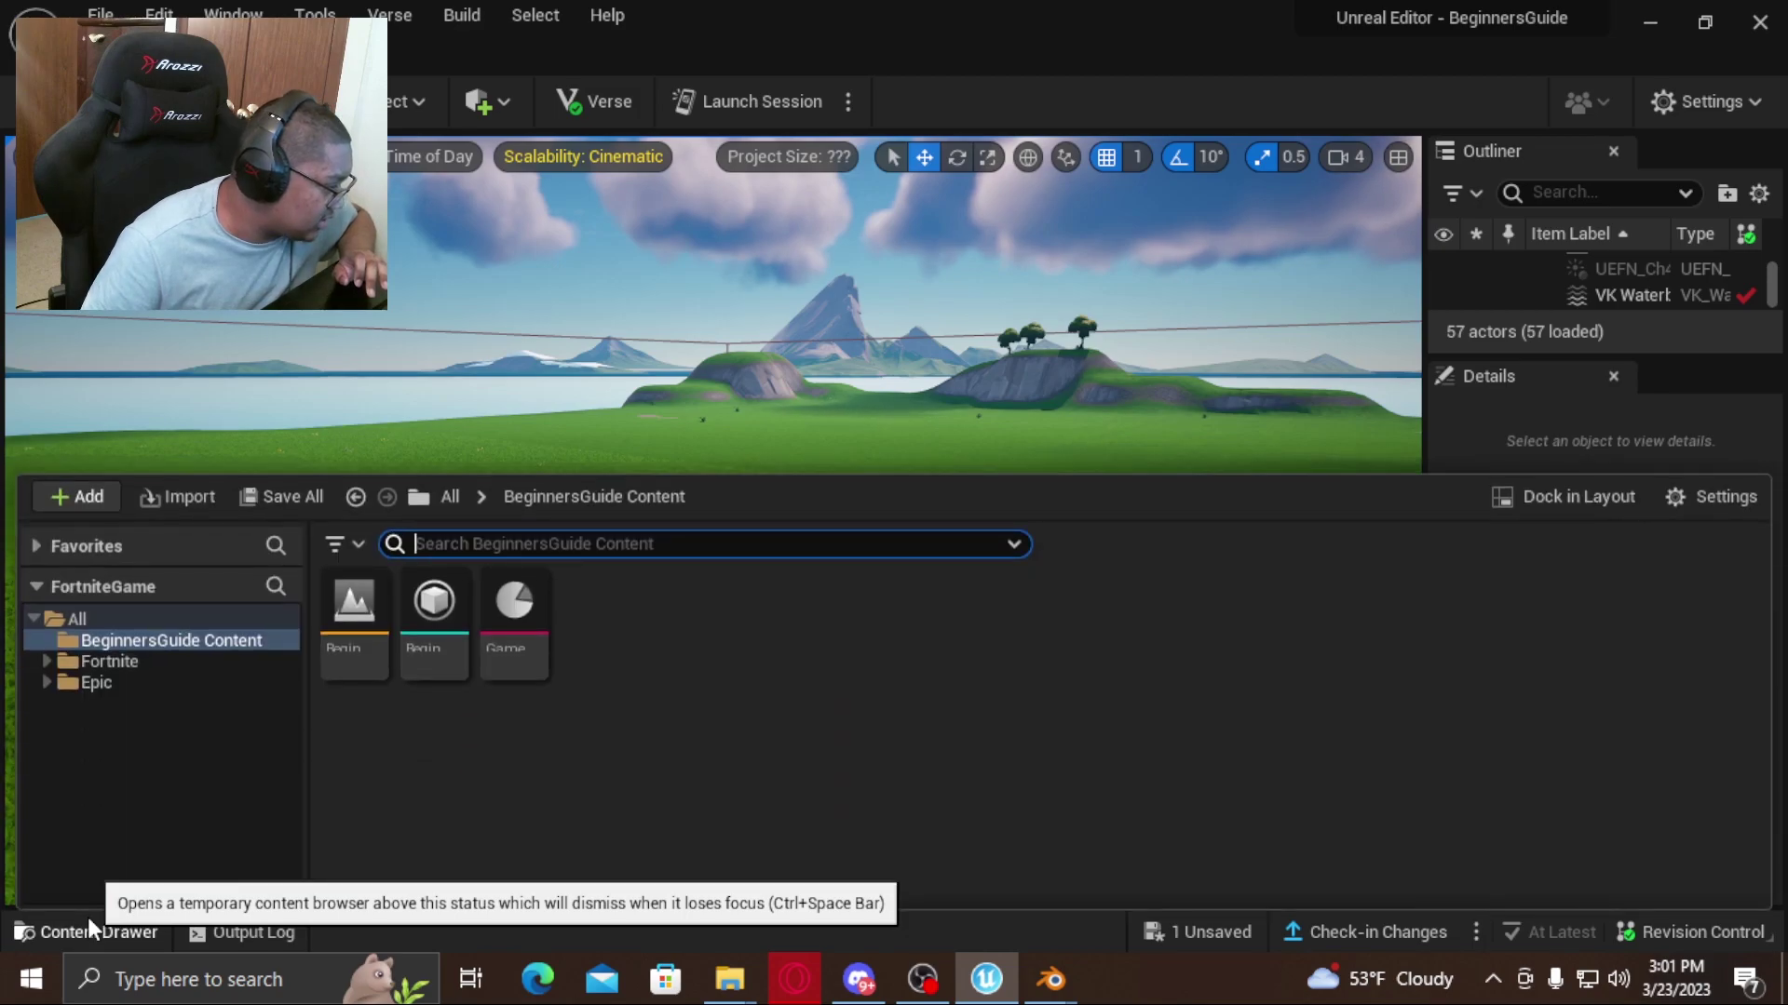
right_click(193, 635)
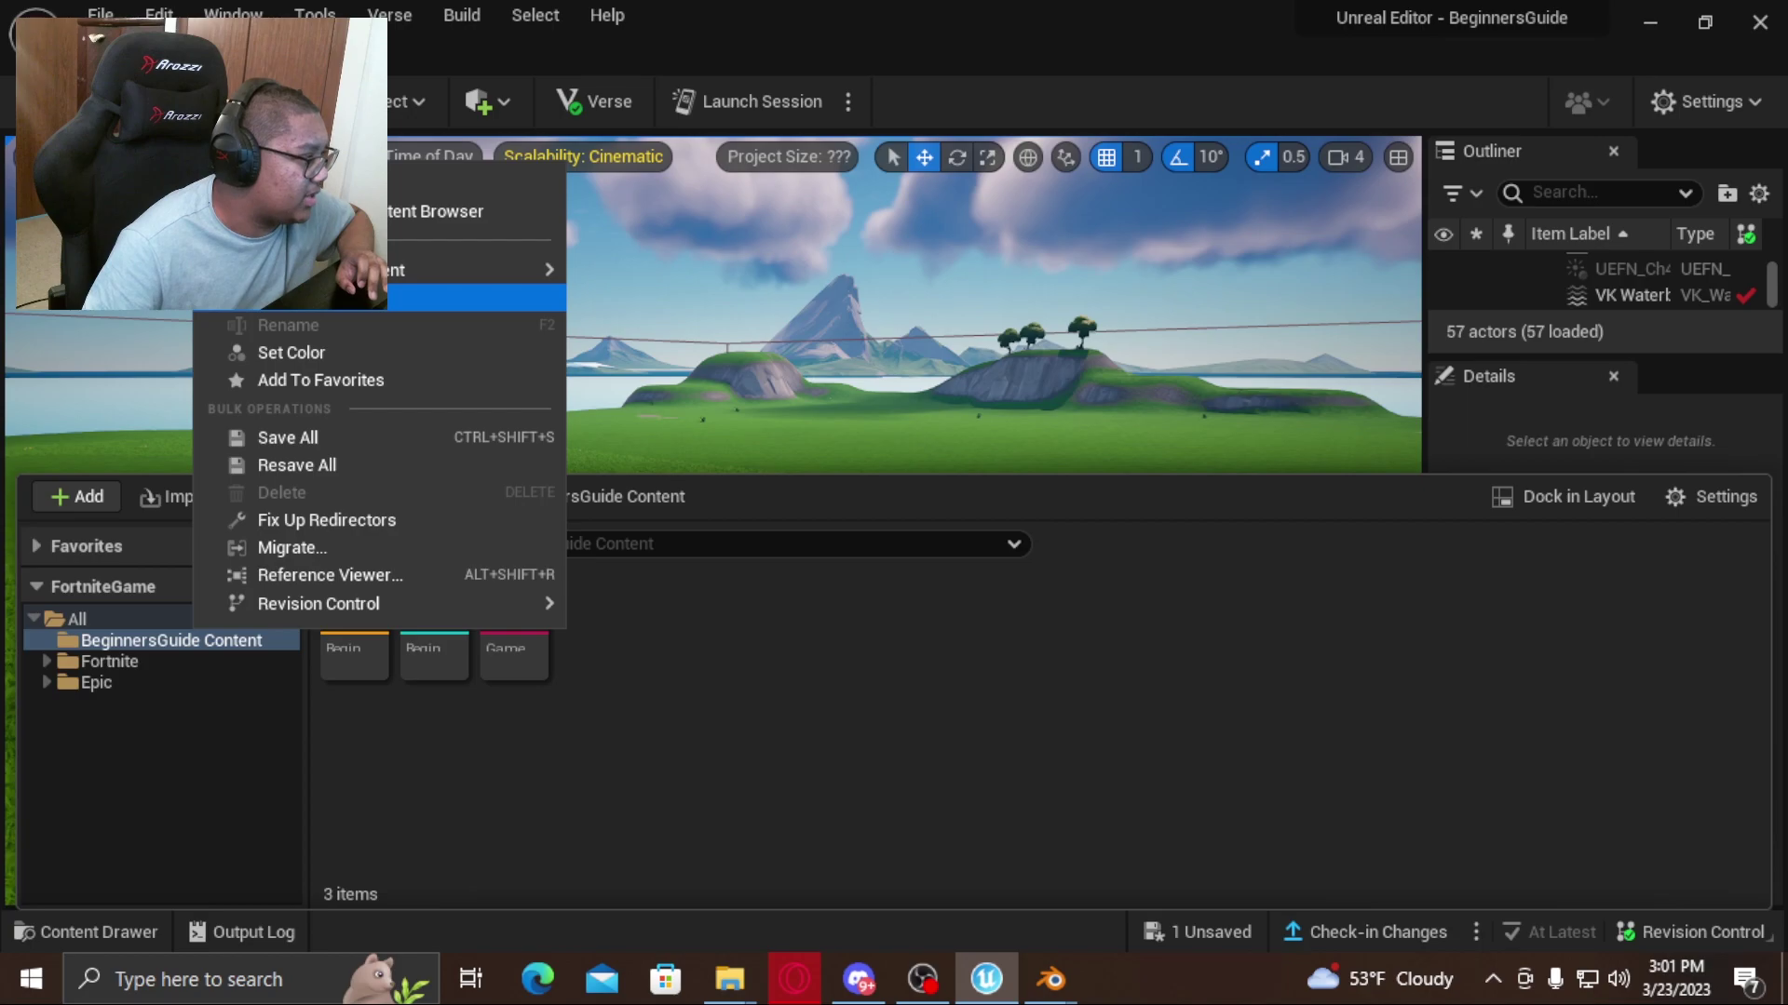
left_click(316, 300)
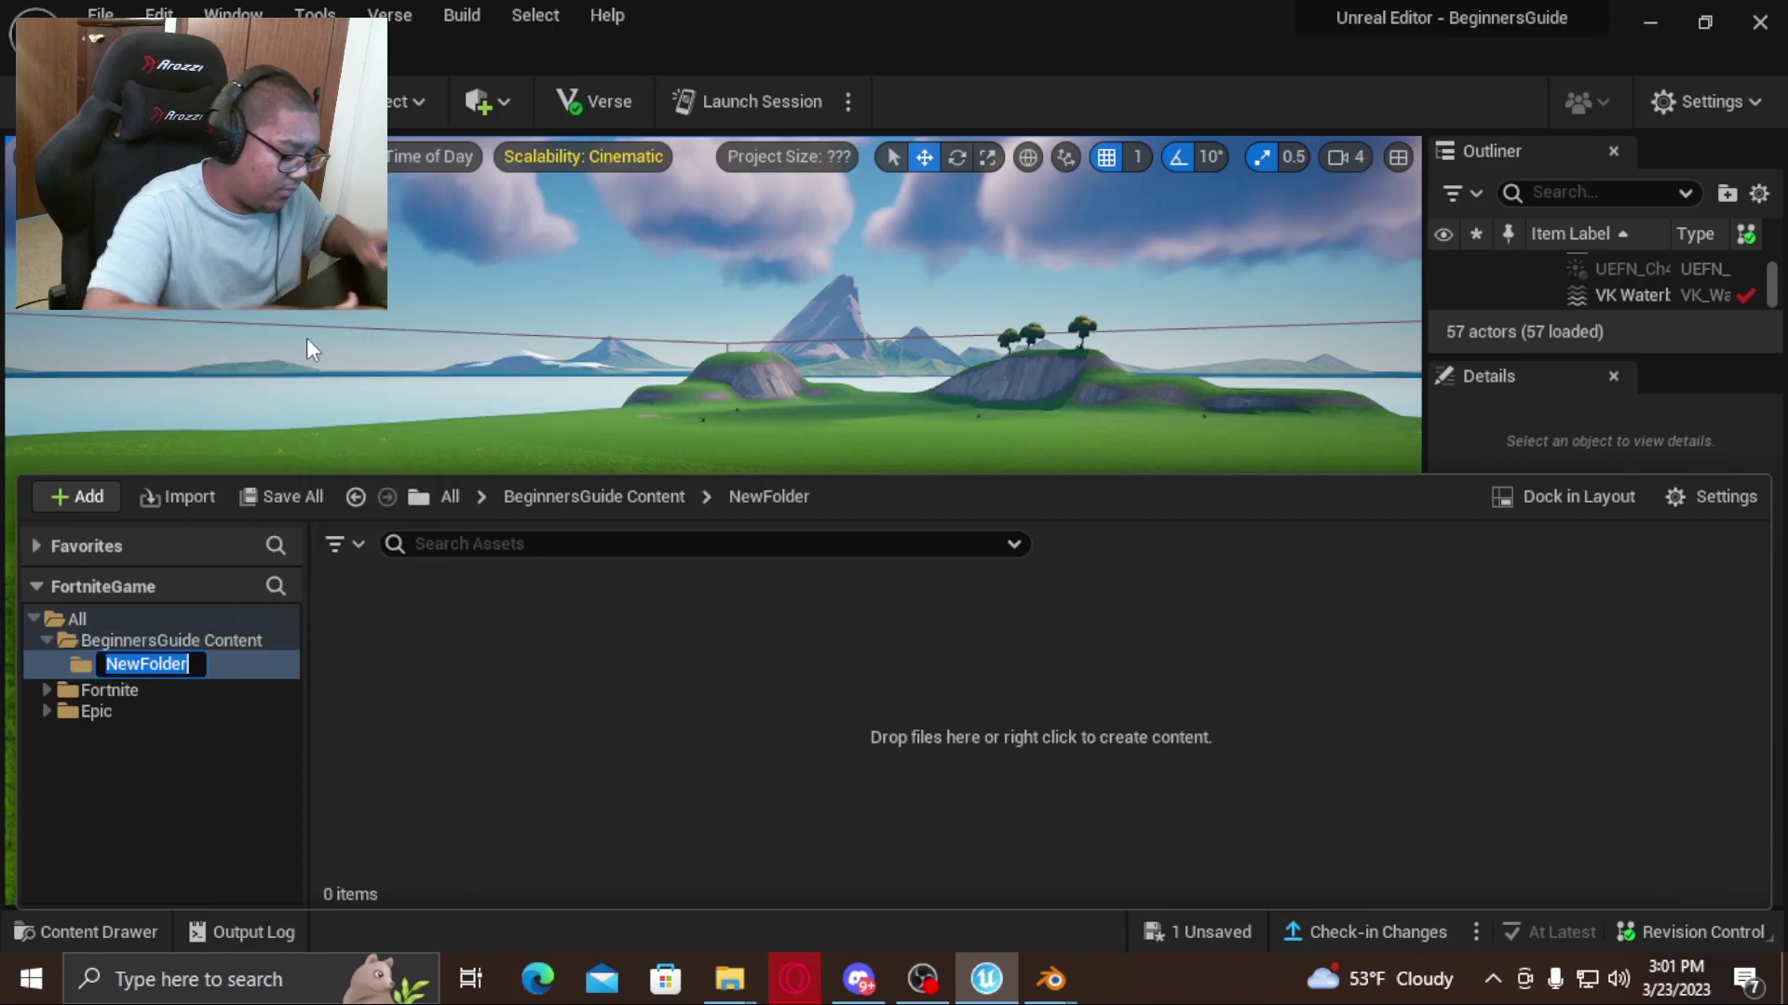
key("BackSpace")
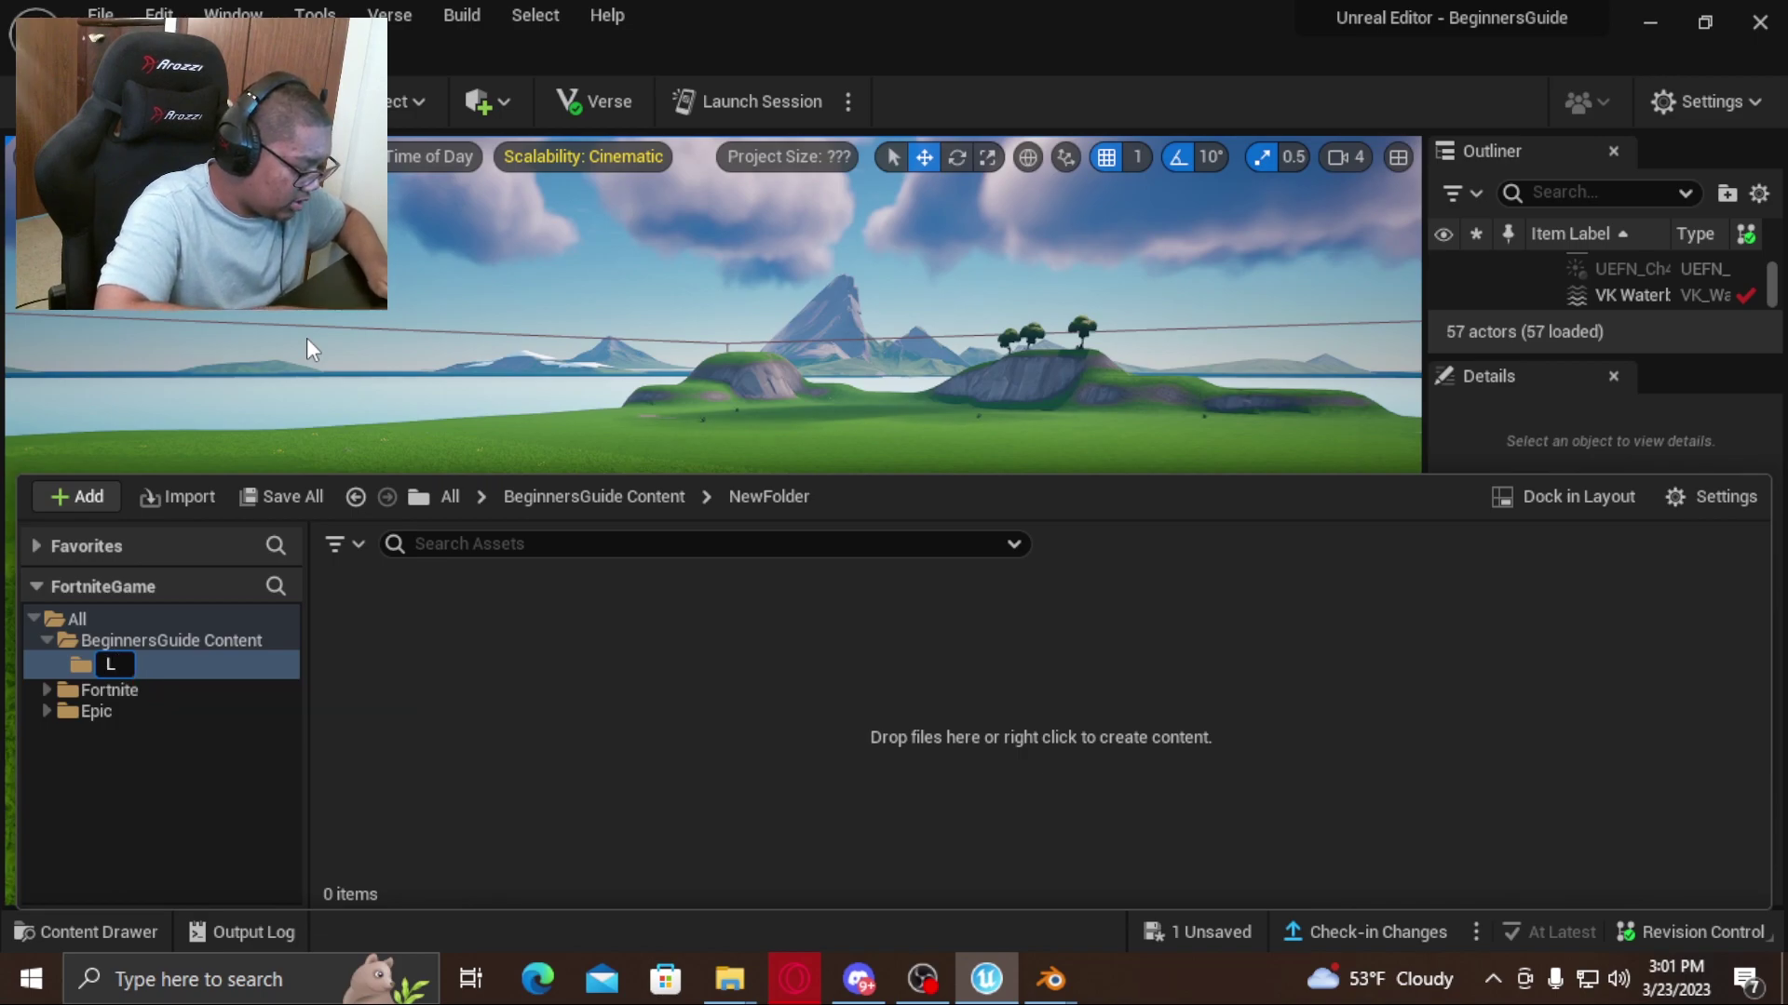
type("Kirby")
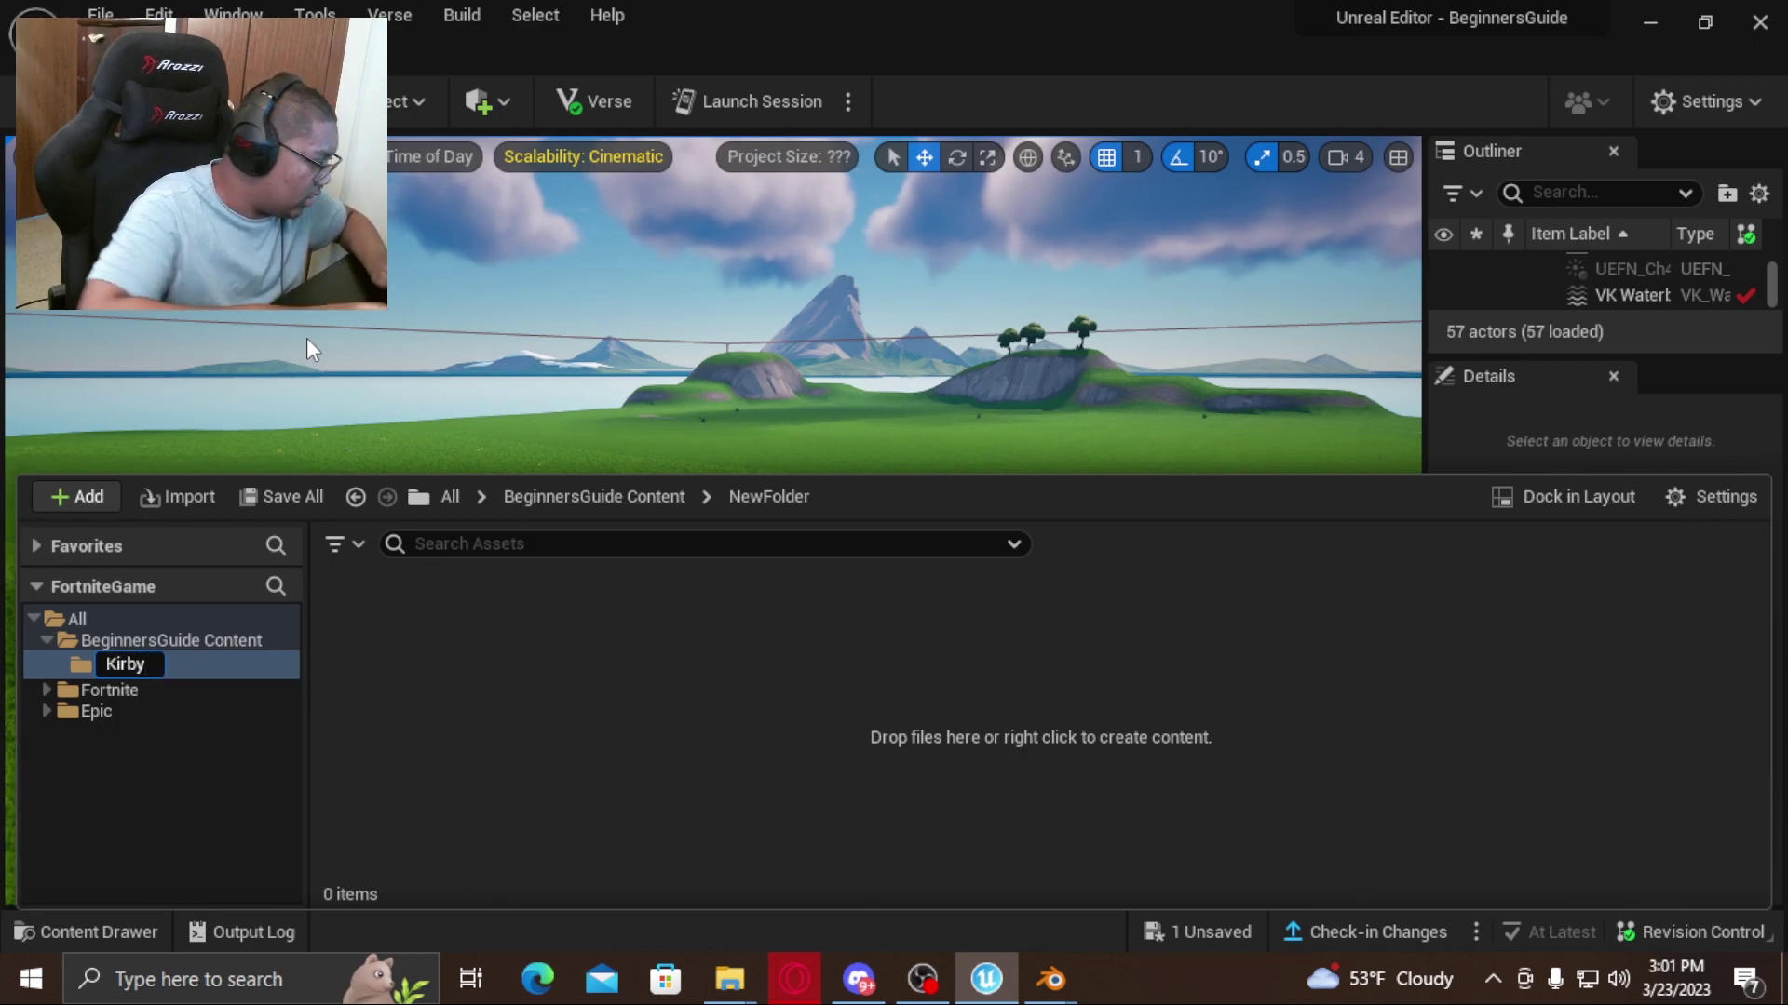
key("Return")
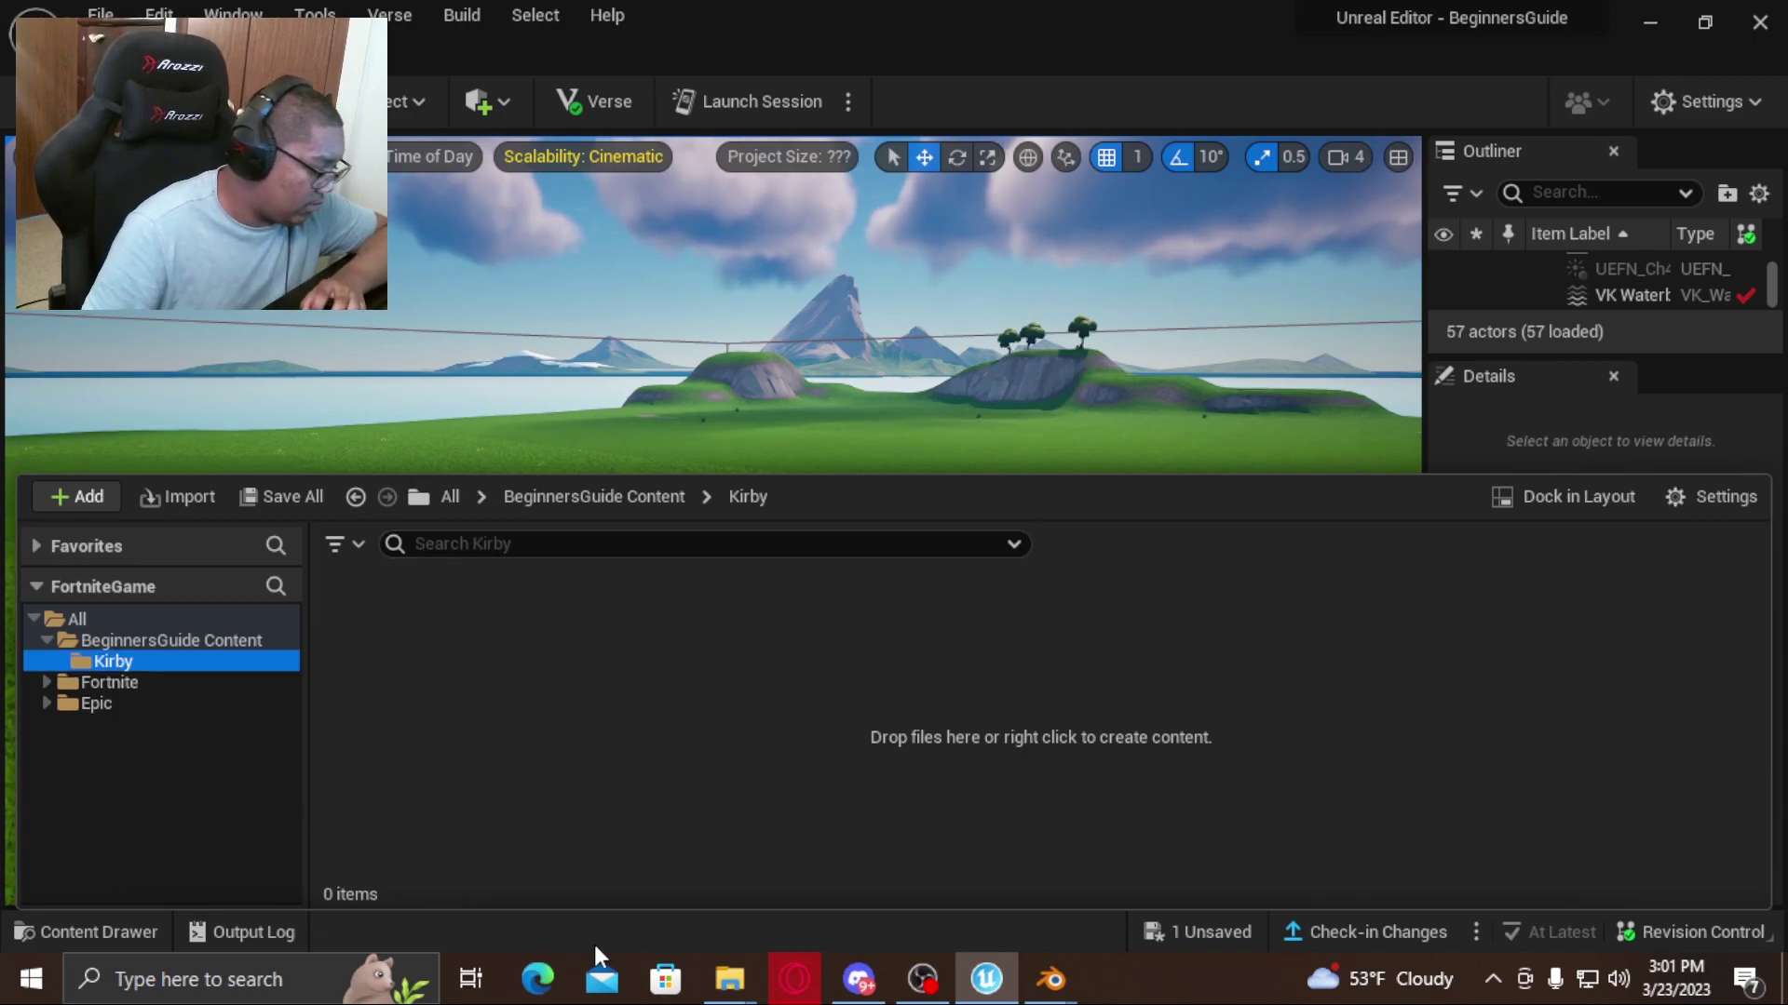
Import KirbyRenderToon.fbx from the source folder into the Kirby folder as a skeletal mesh, and close the Content Browser and Message Log windows.
mouse_move(740, 995)
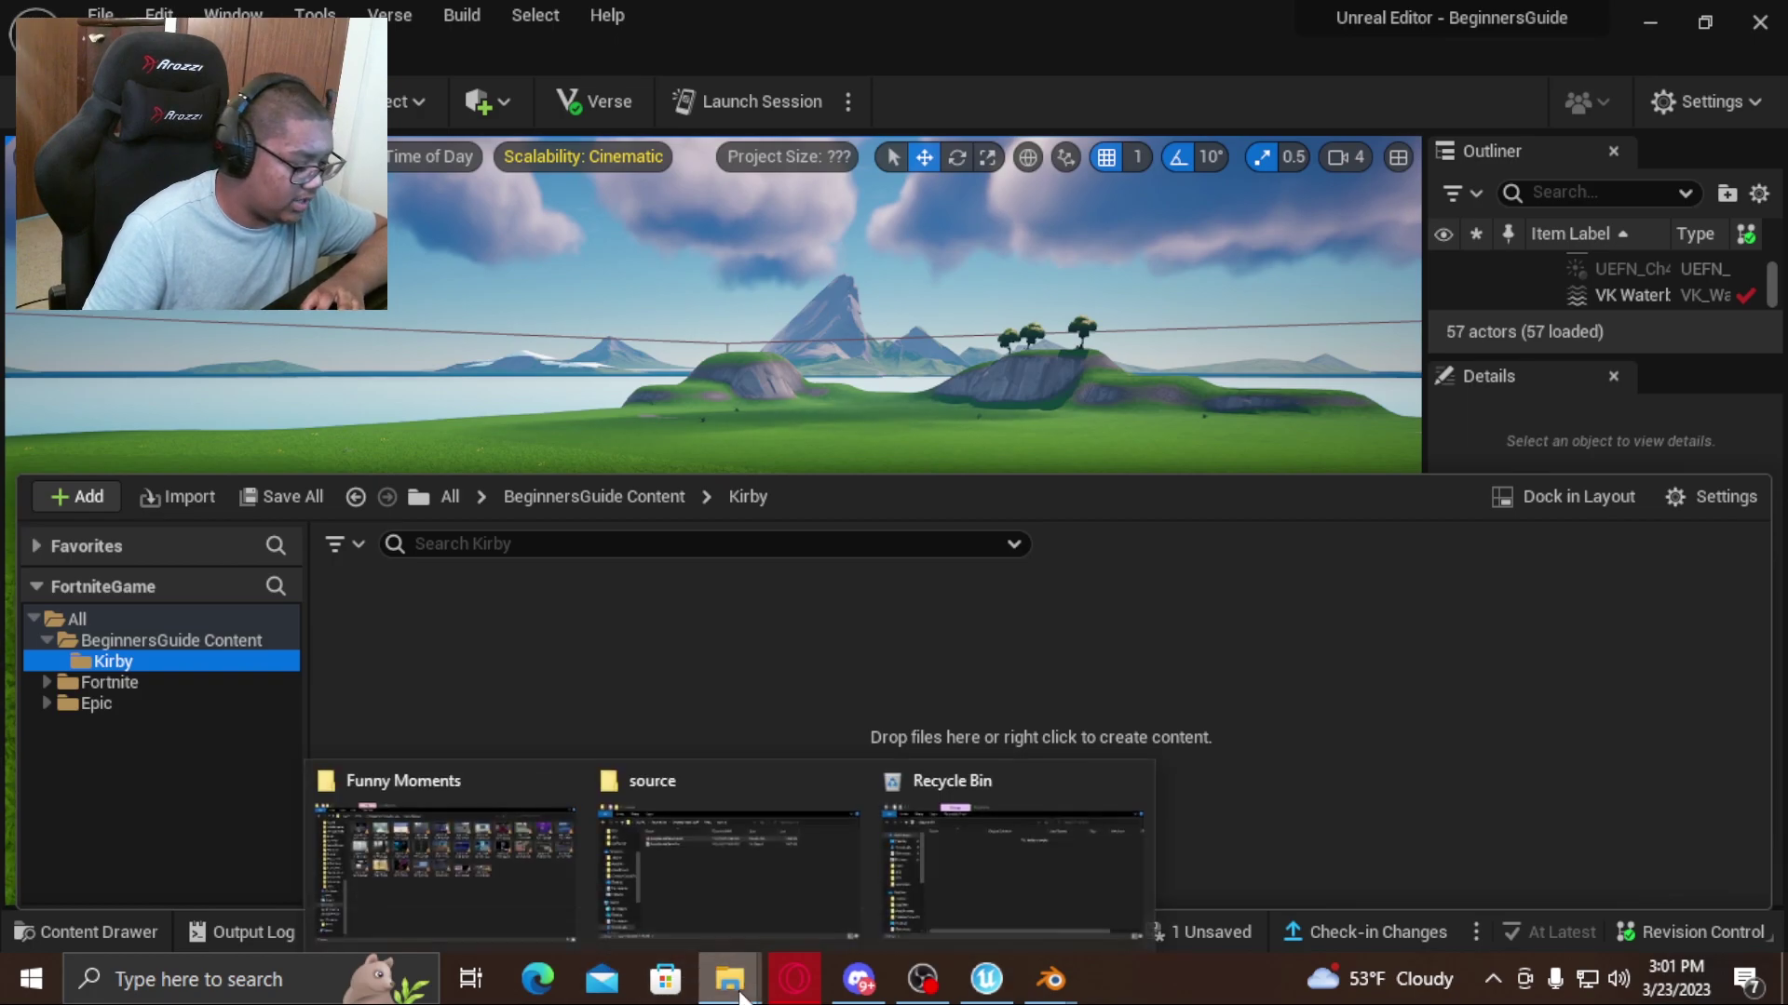
left_click(694, 858)
left_click_drag(402, 243, 574, 803)
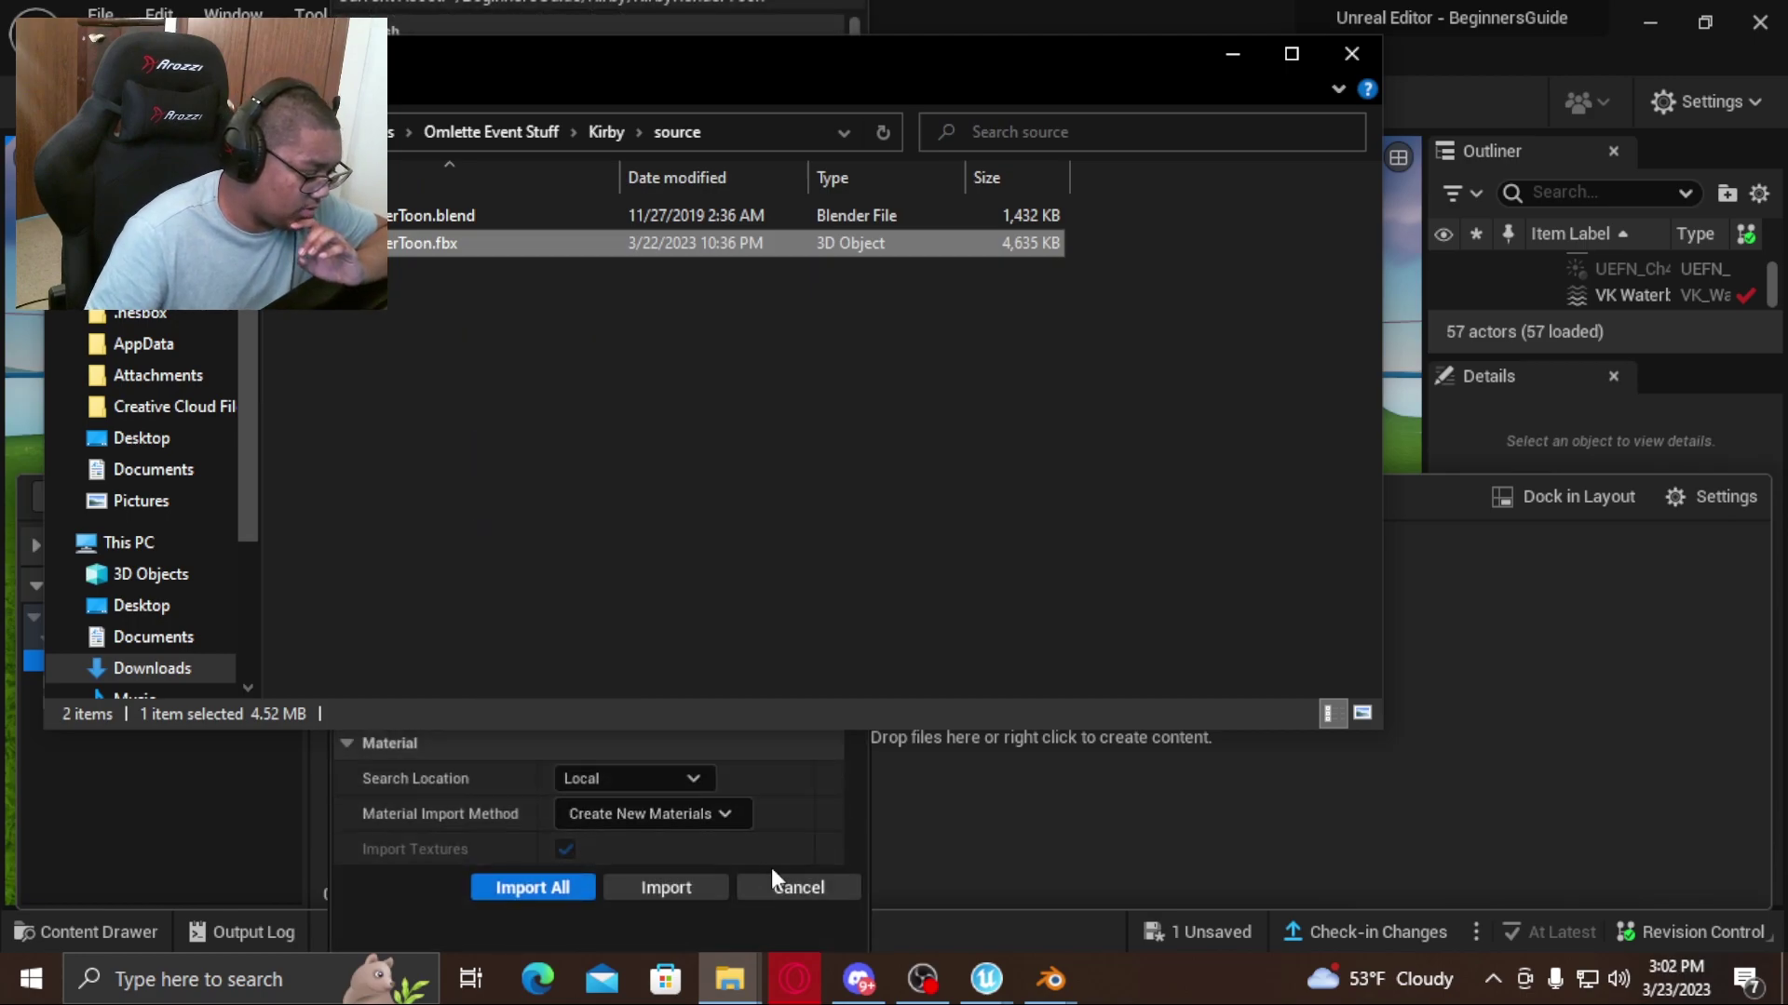
left_click(383, 885)
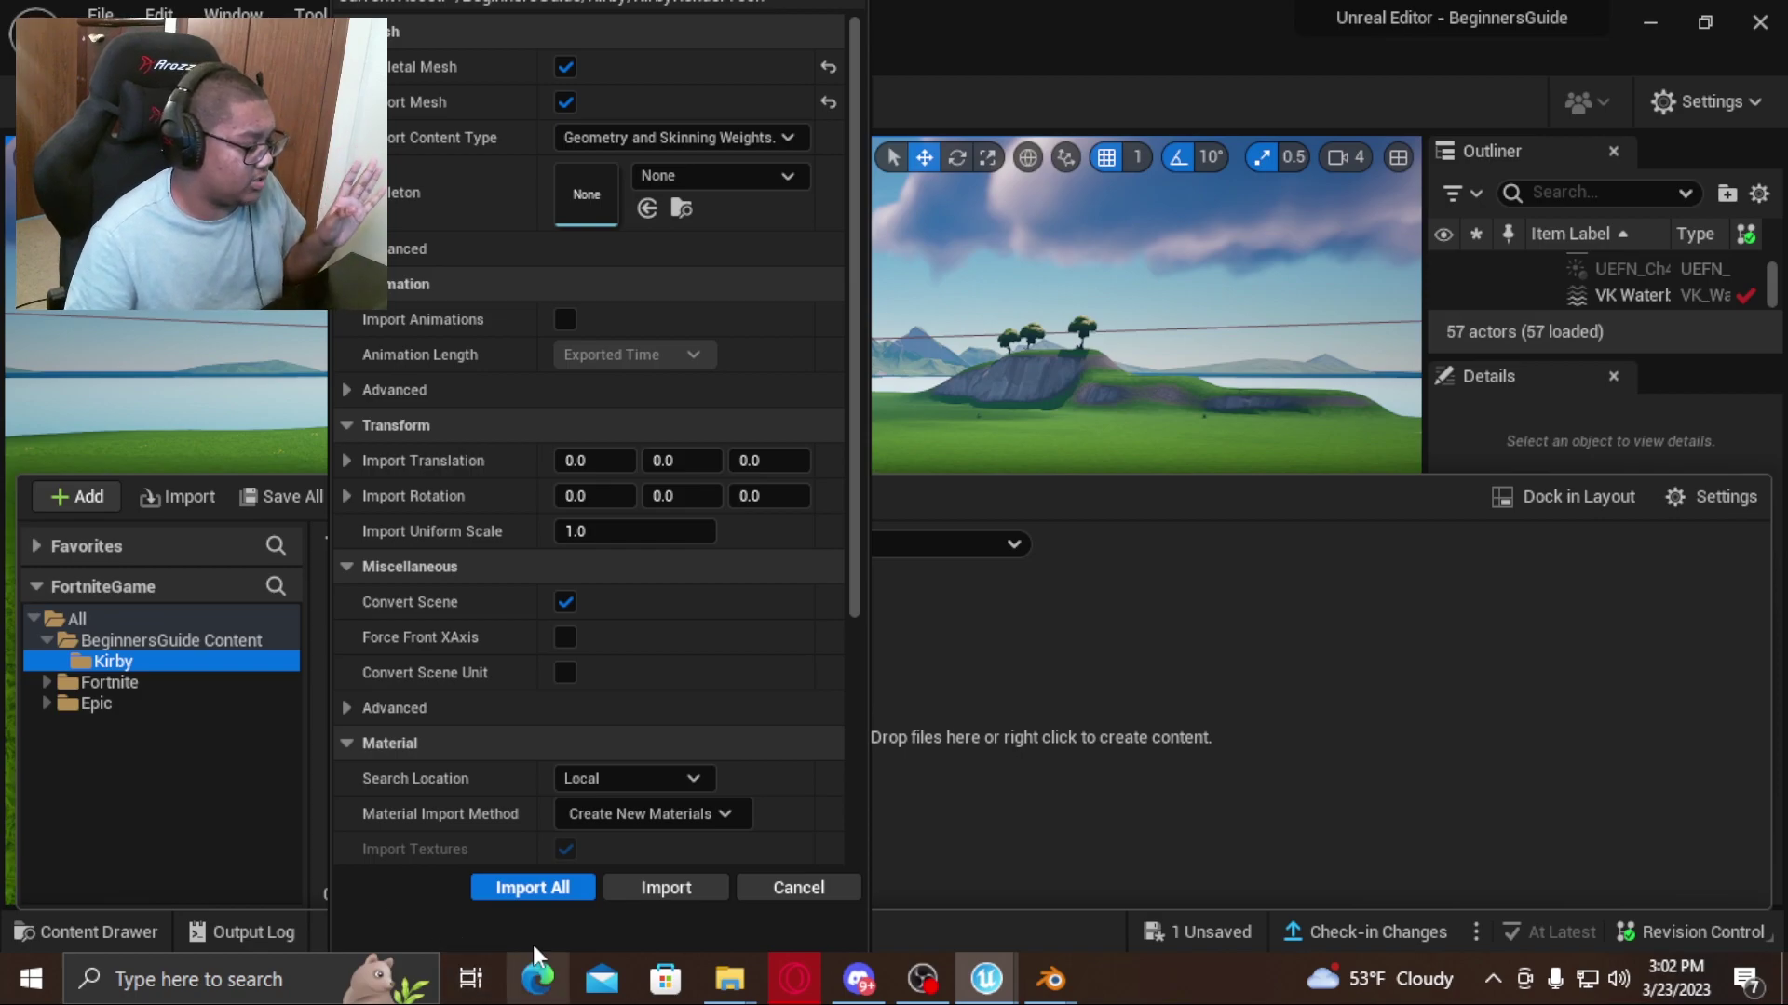
left_click(555, 890)
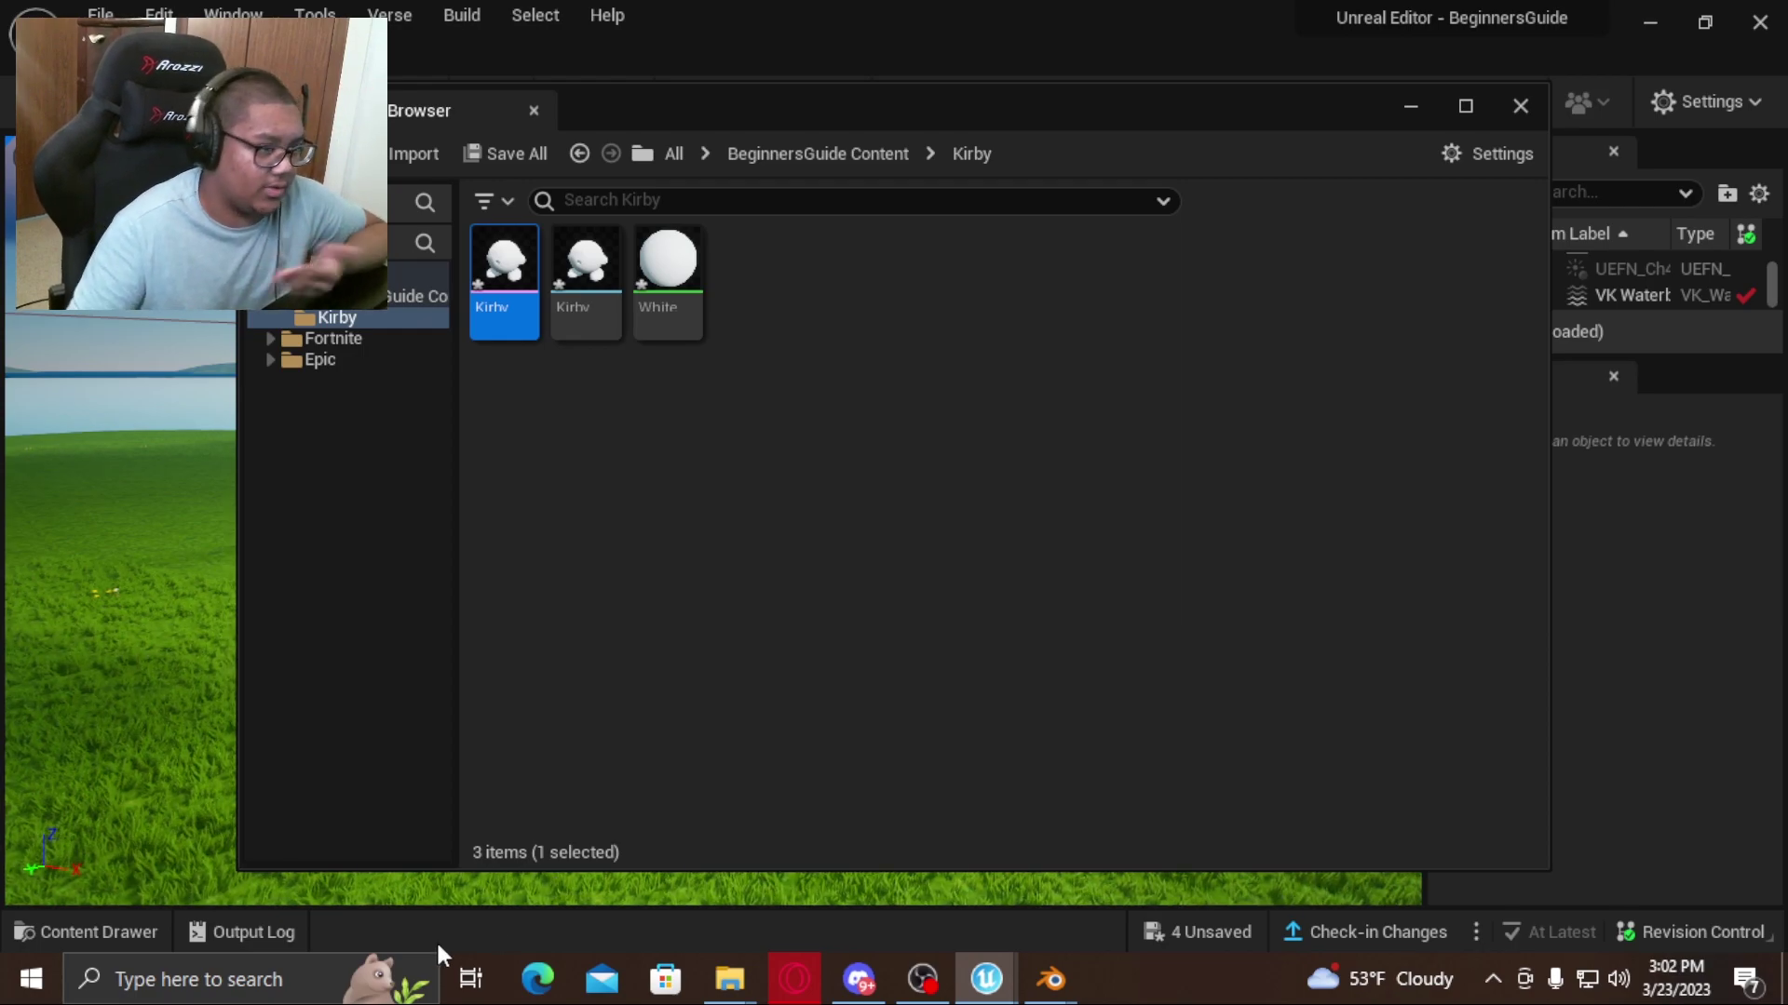
left_click(1520, 106)
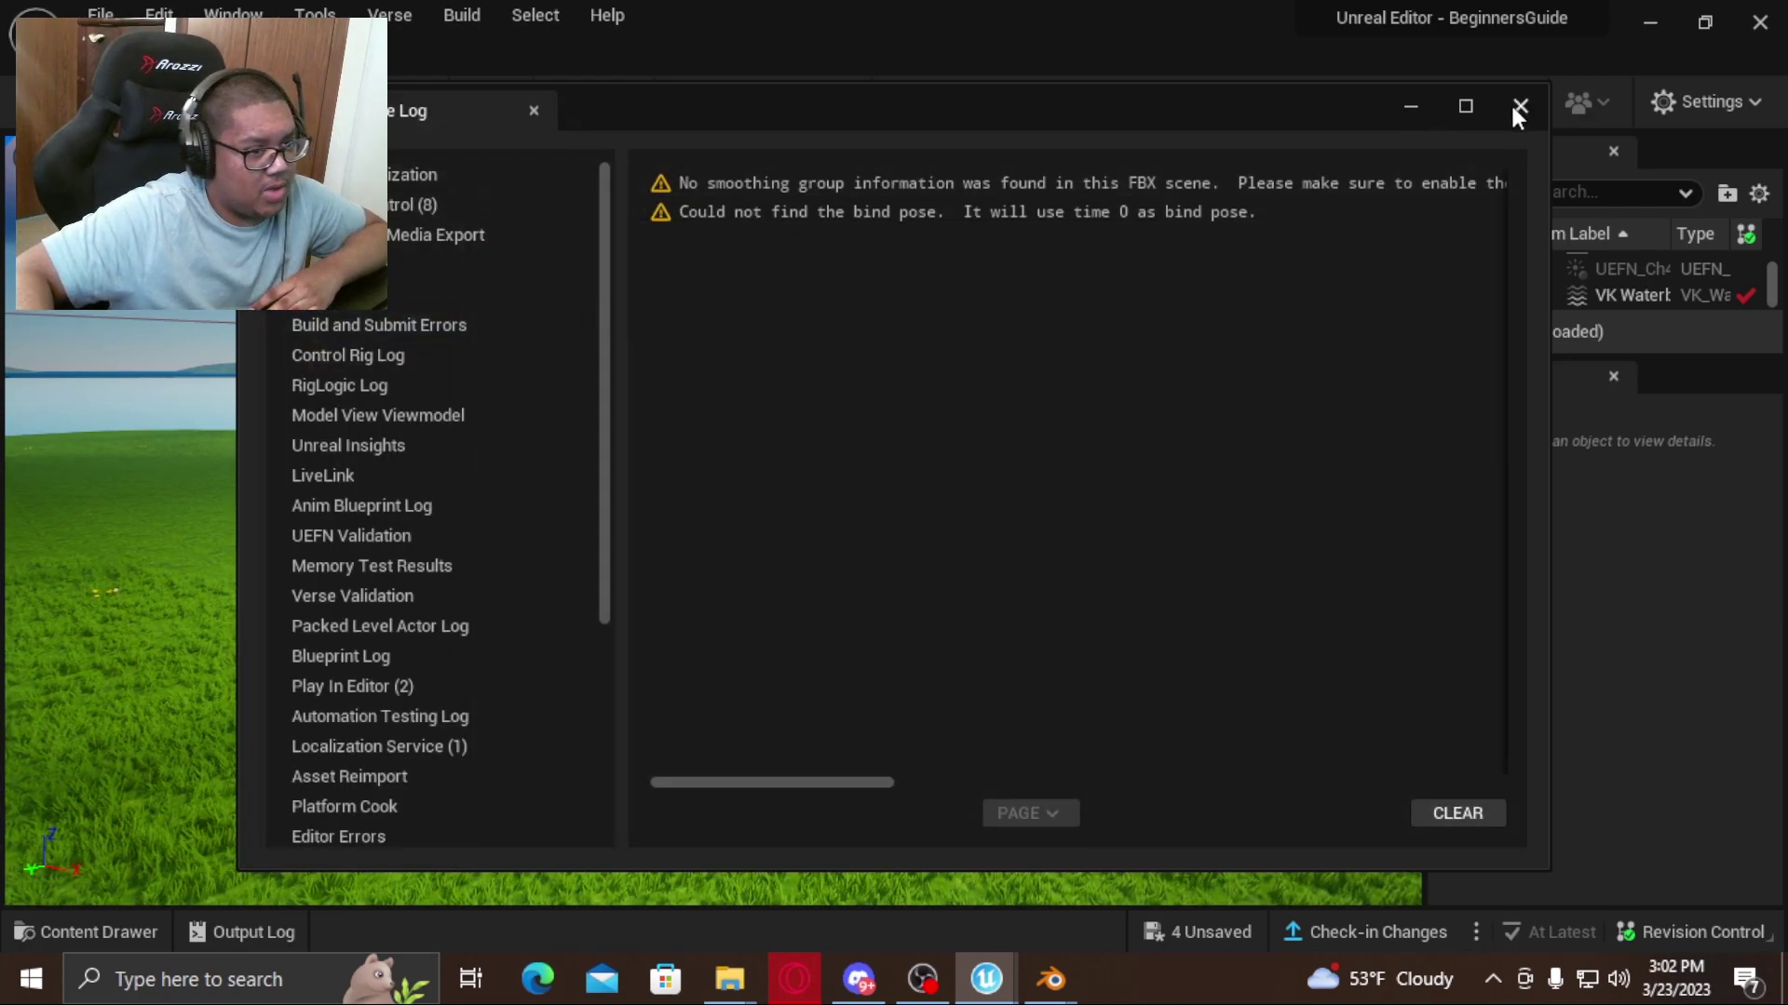
left_click(1519, 108)
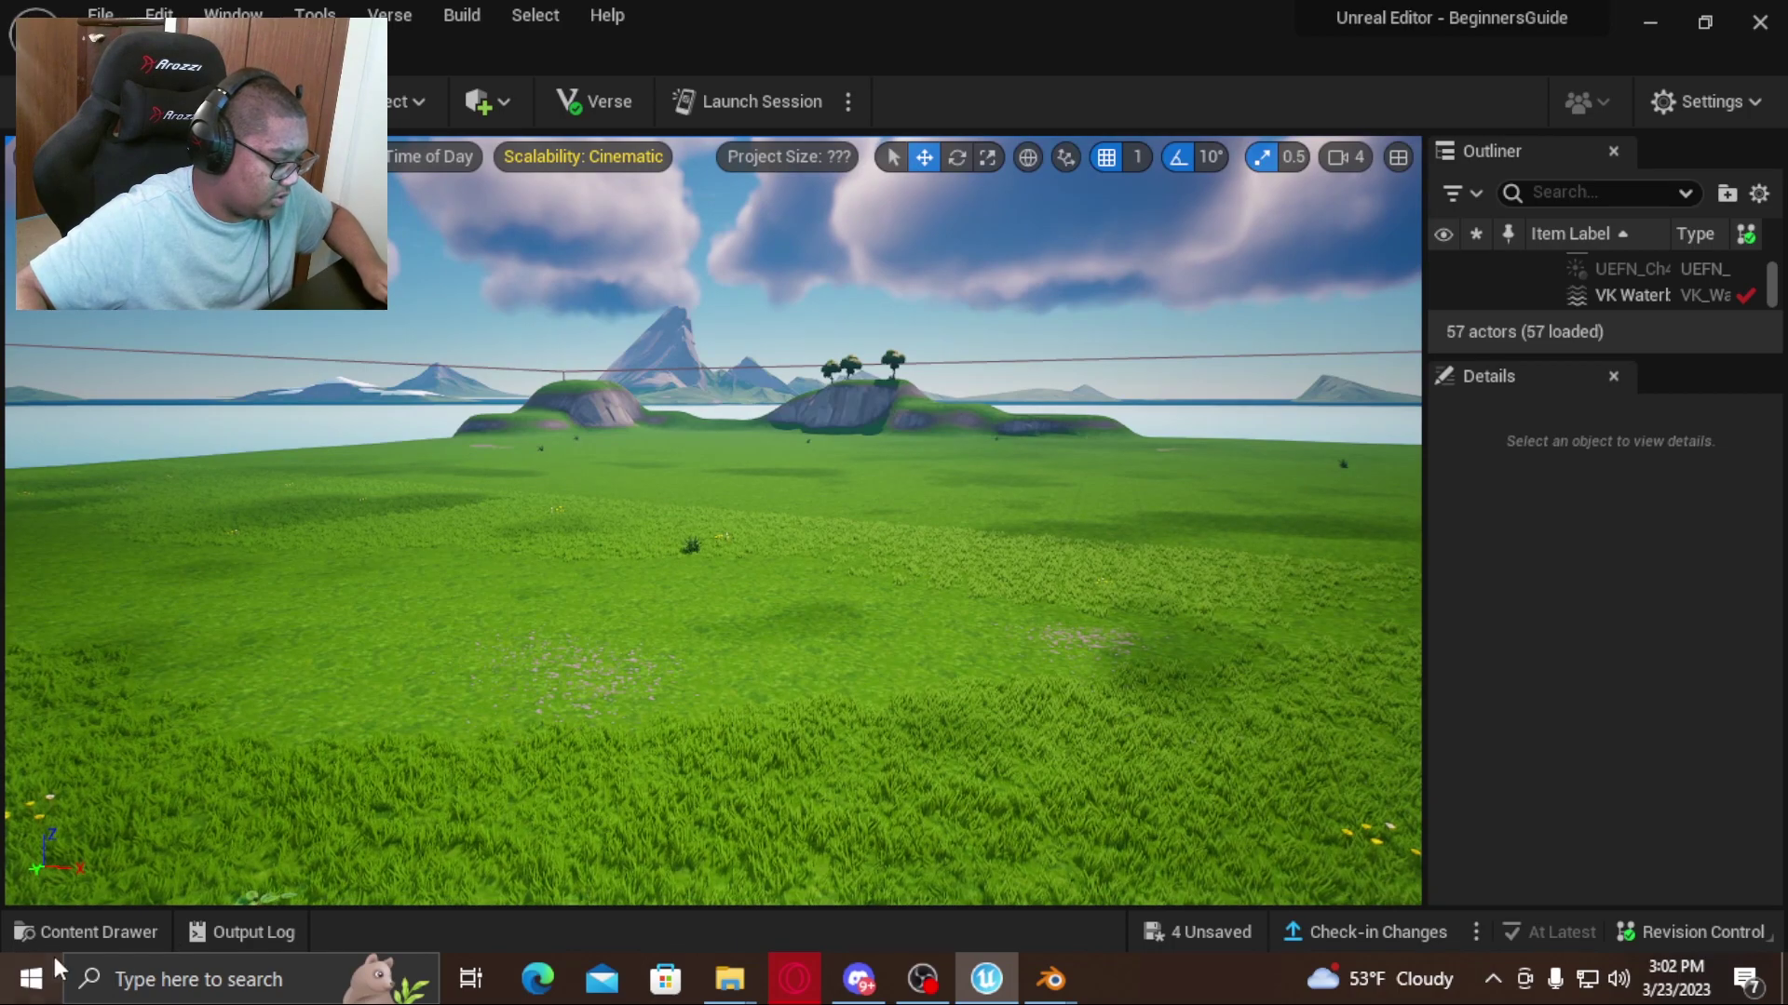
Place the KirbyRenderToon skeletal mesh on the grass in the middle of the level.
left_click(76, 930)
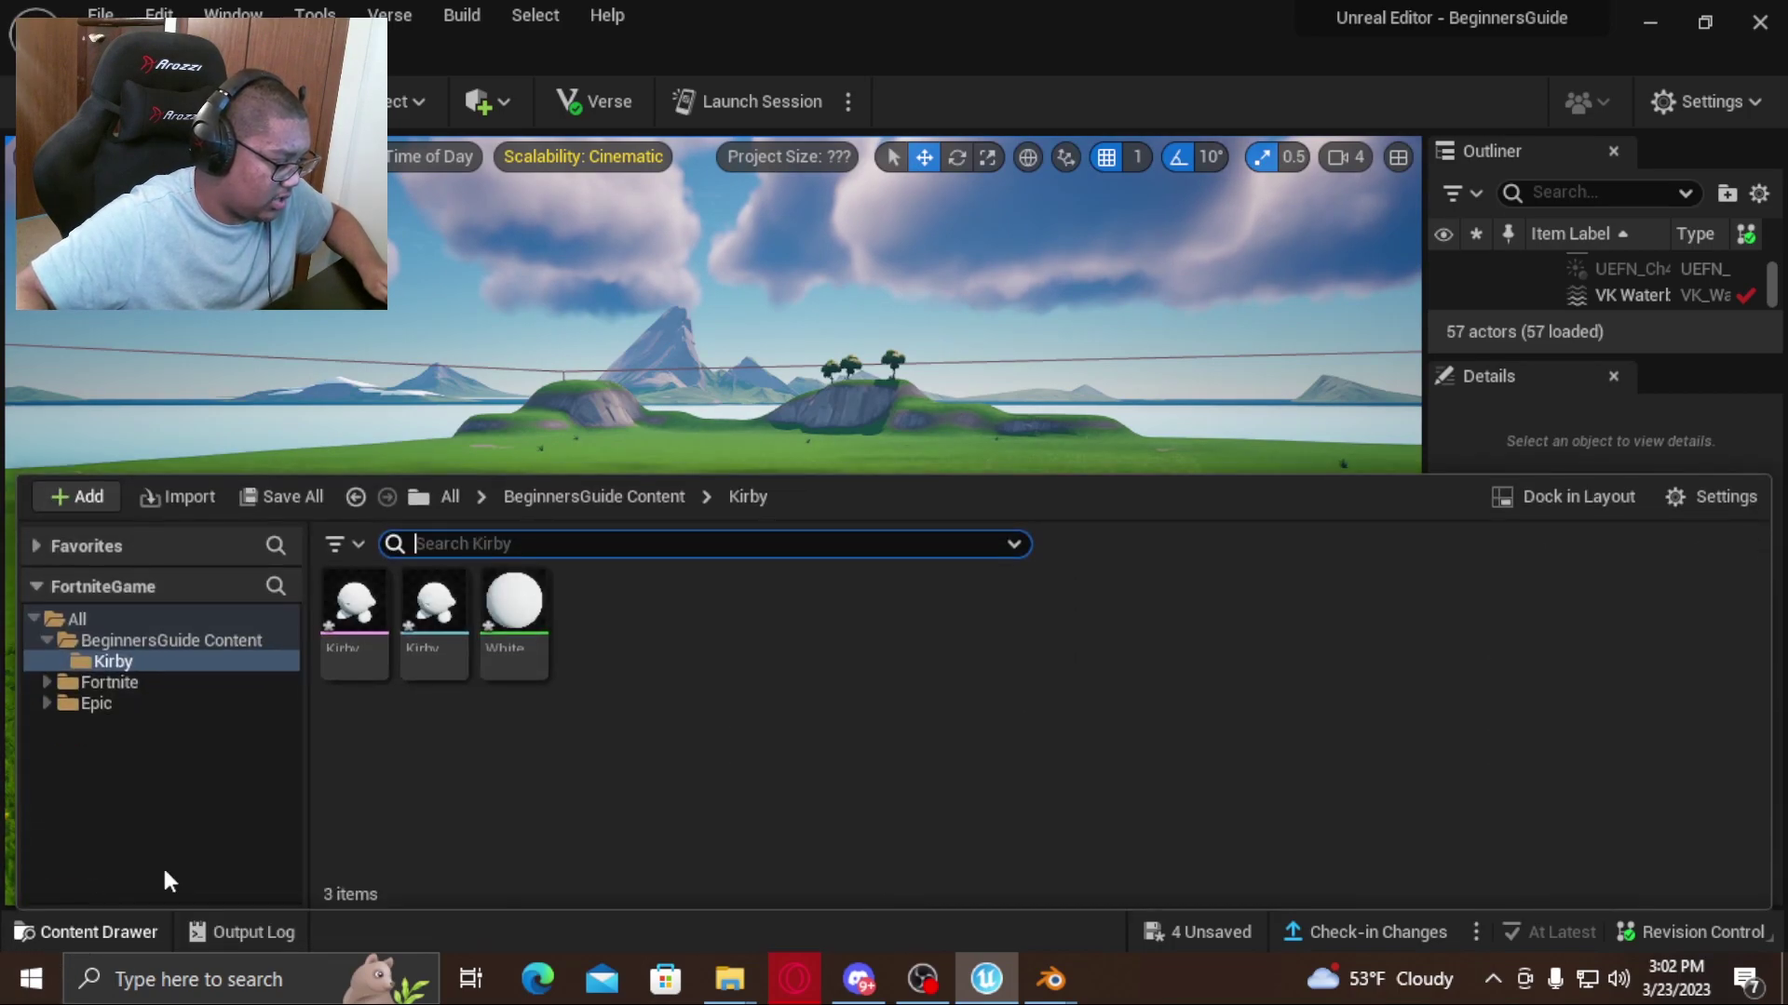
mouse_move(349, 607)
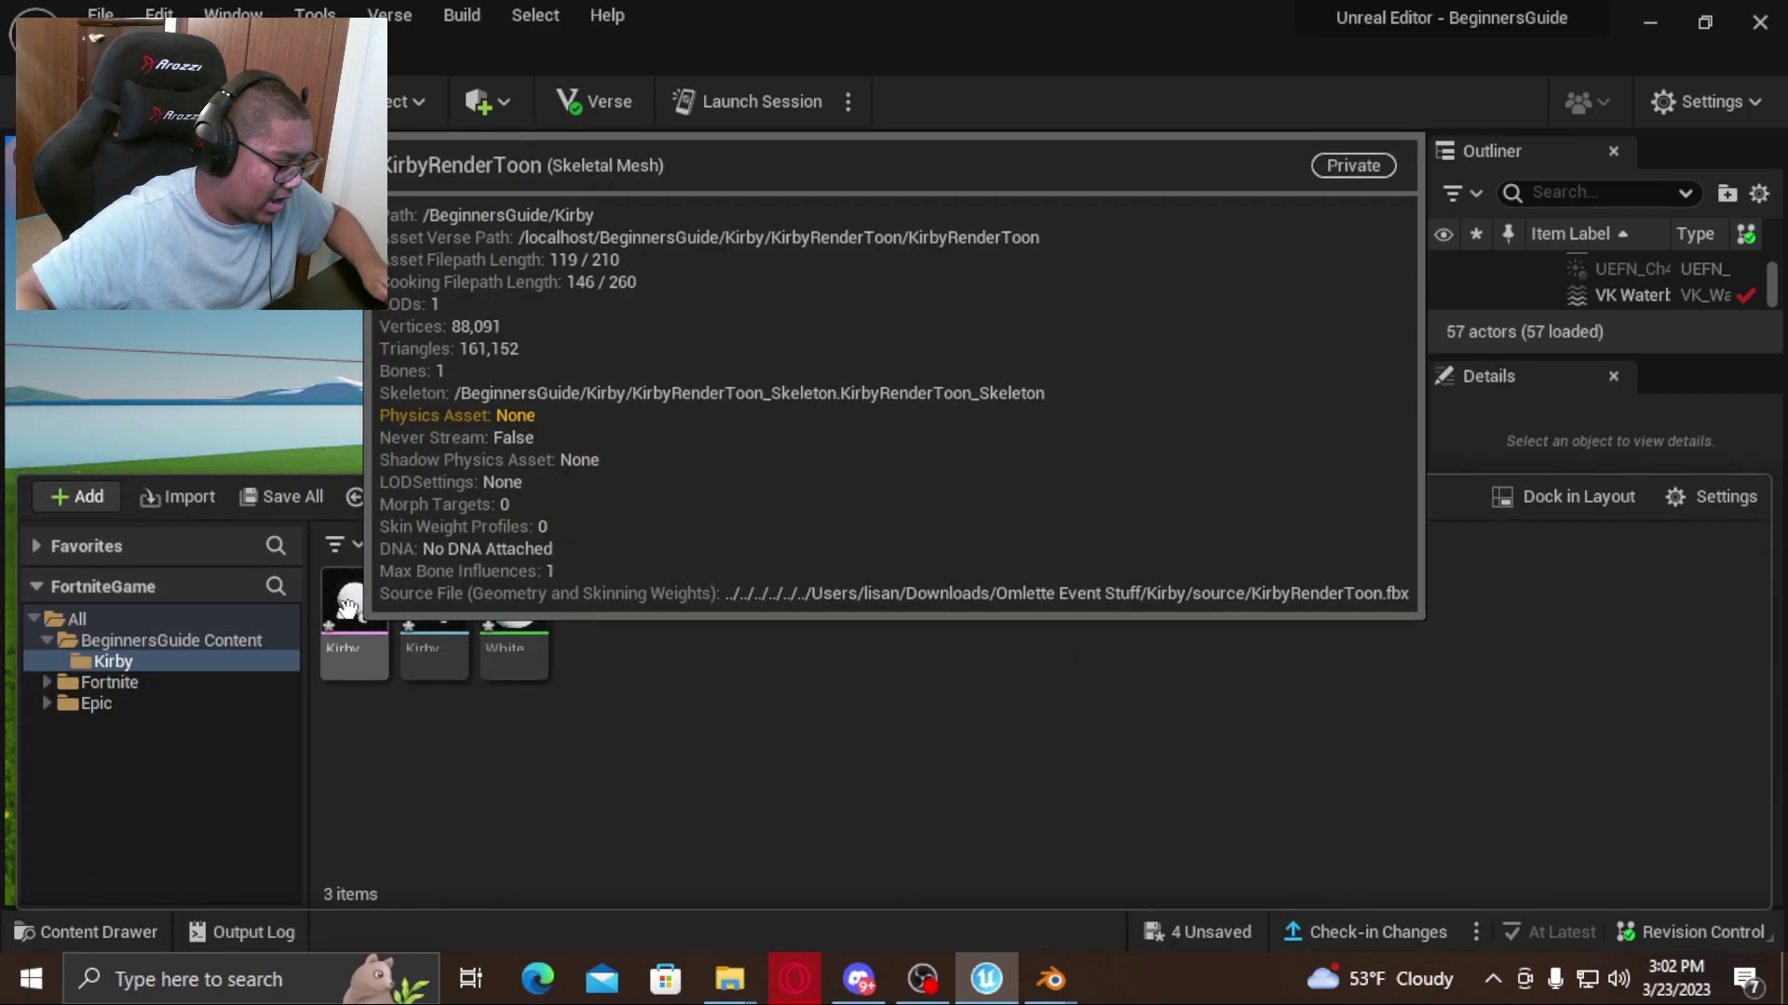
left_click_drag(349, 607, 780, 659)
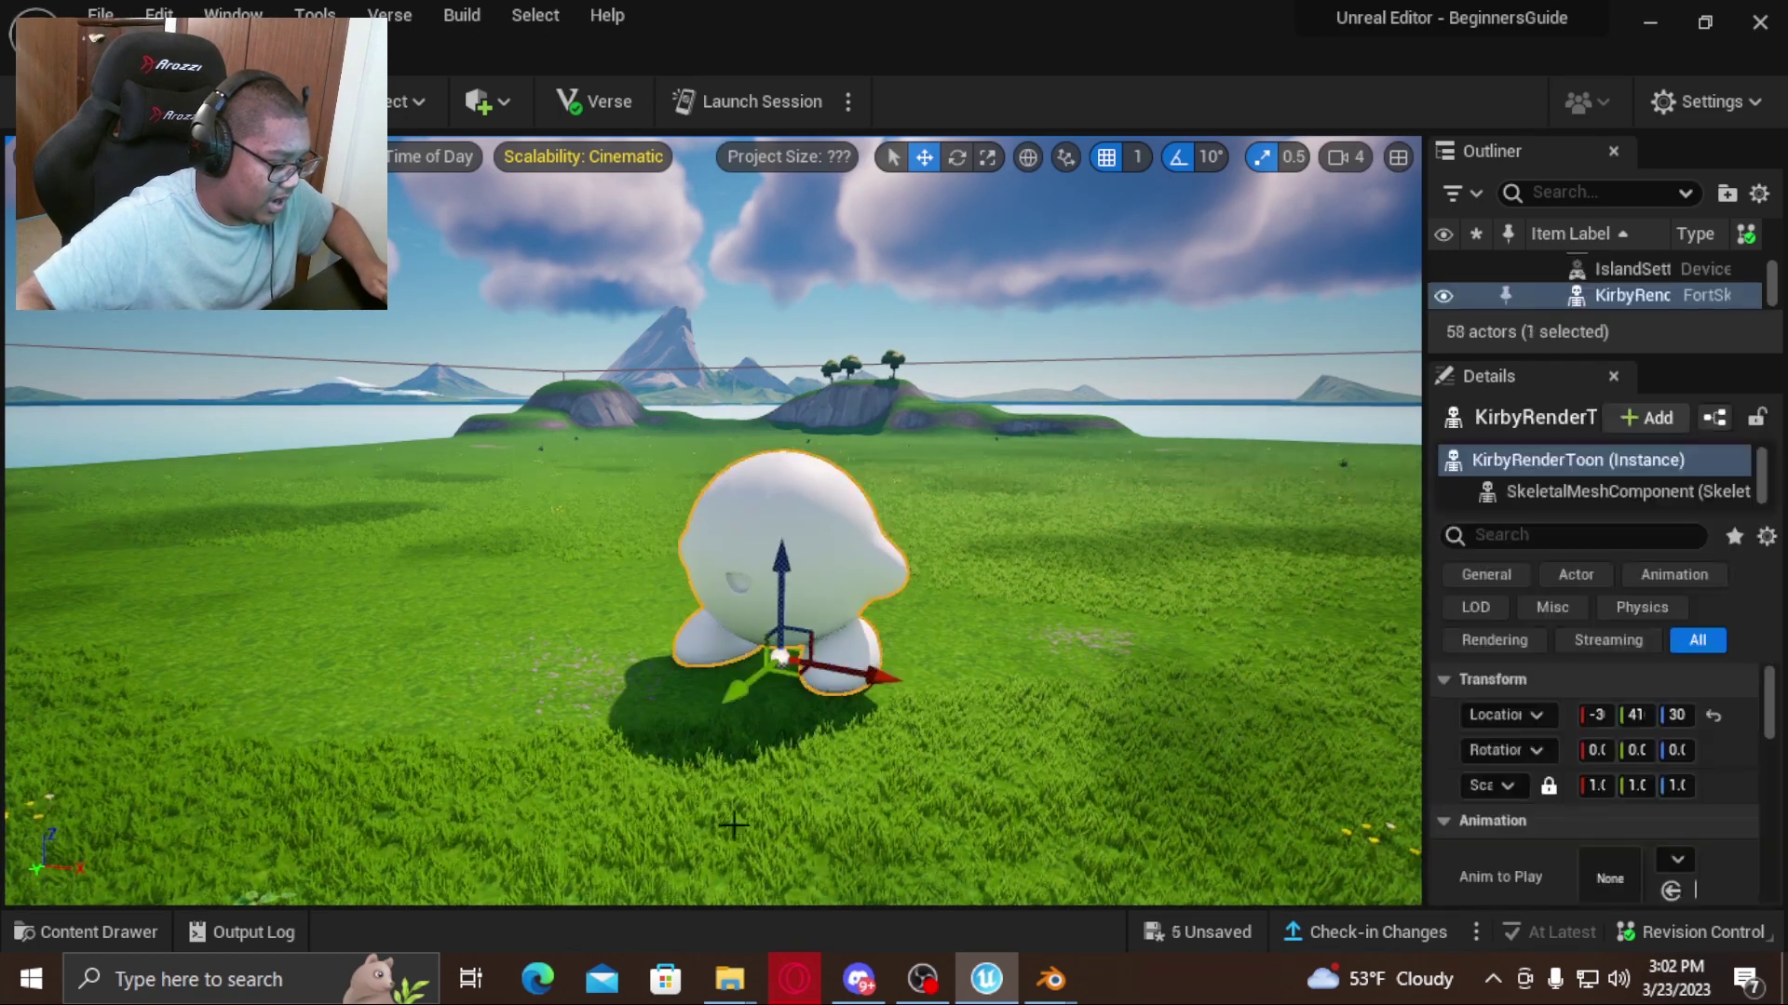
right_click_drag(729, 839, 775, 862)
key("w")
key("s")
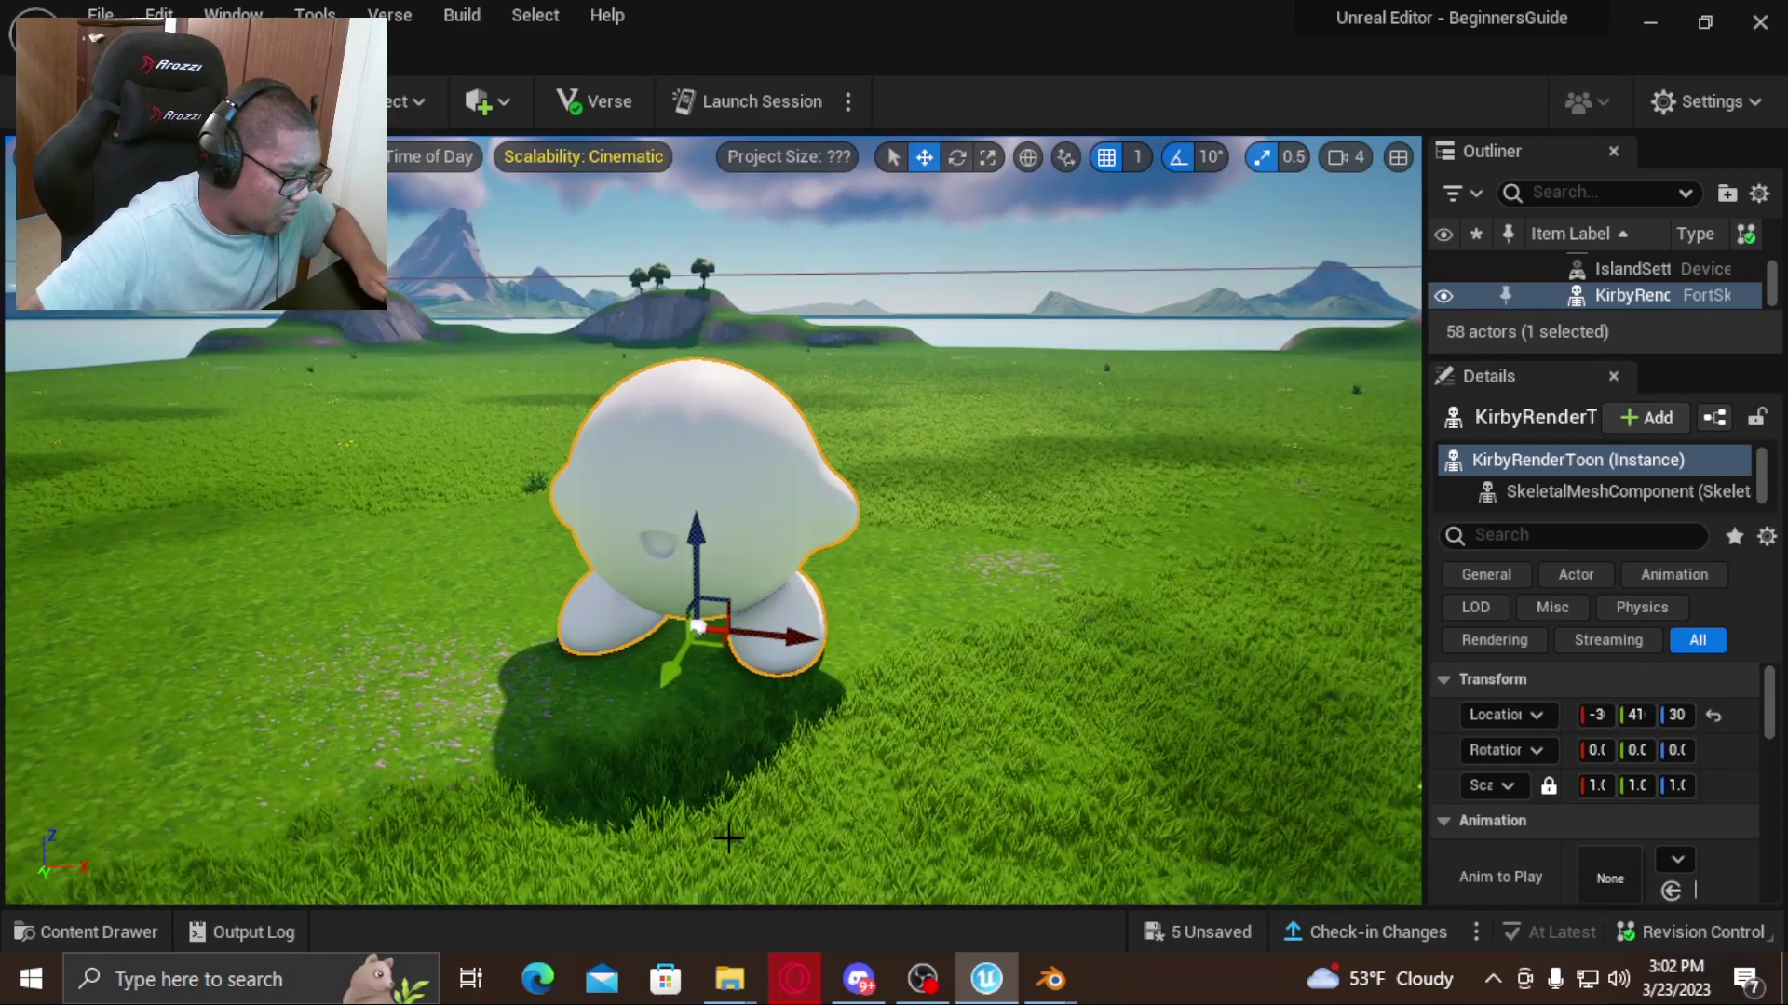
Import the pink Kirby body PNG from the textures folder of Omlette Event Stuff > Kirby into the project's Kirby folder.
mouse_move(730, 985)
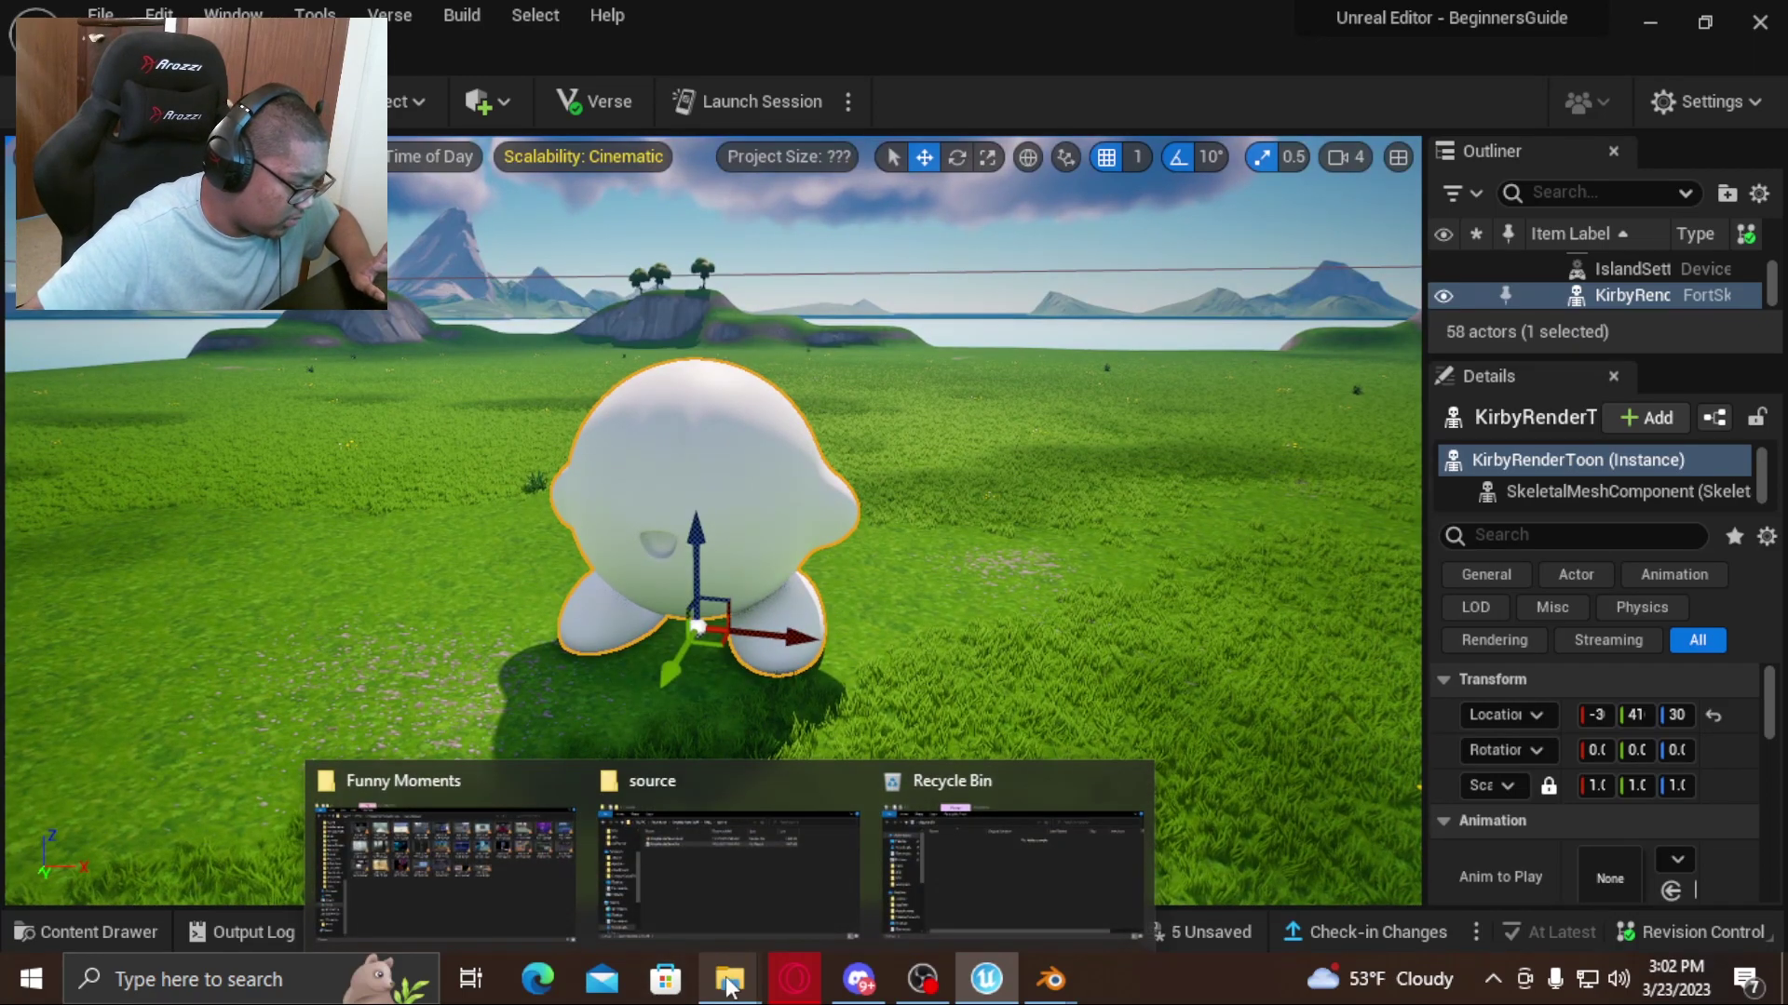
left_click(718, 877)
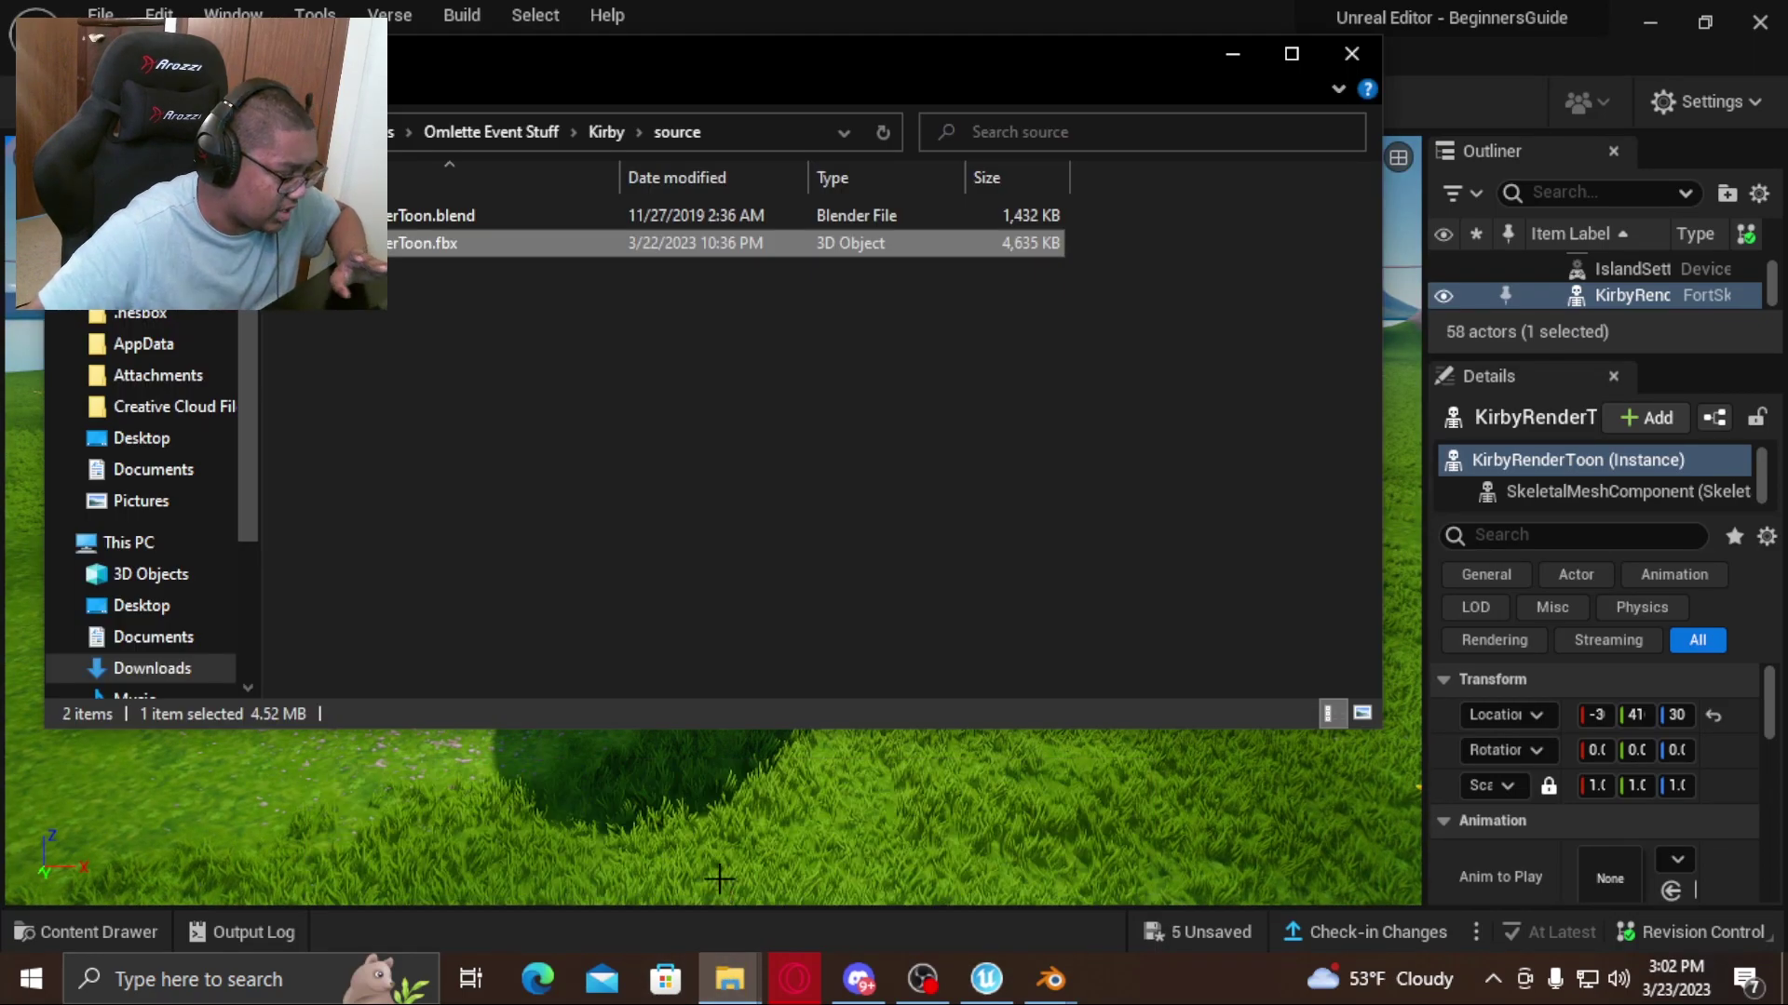
left_click(601, 132)
double_click(466, 242)
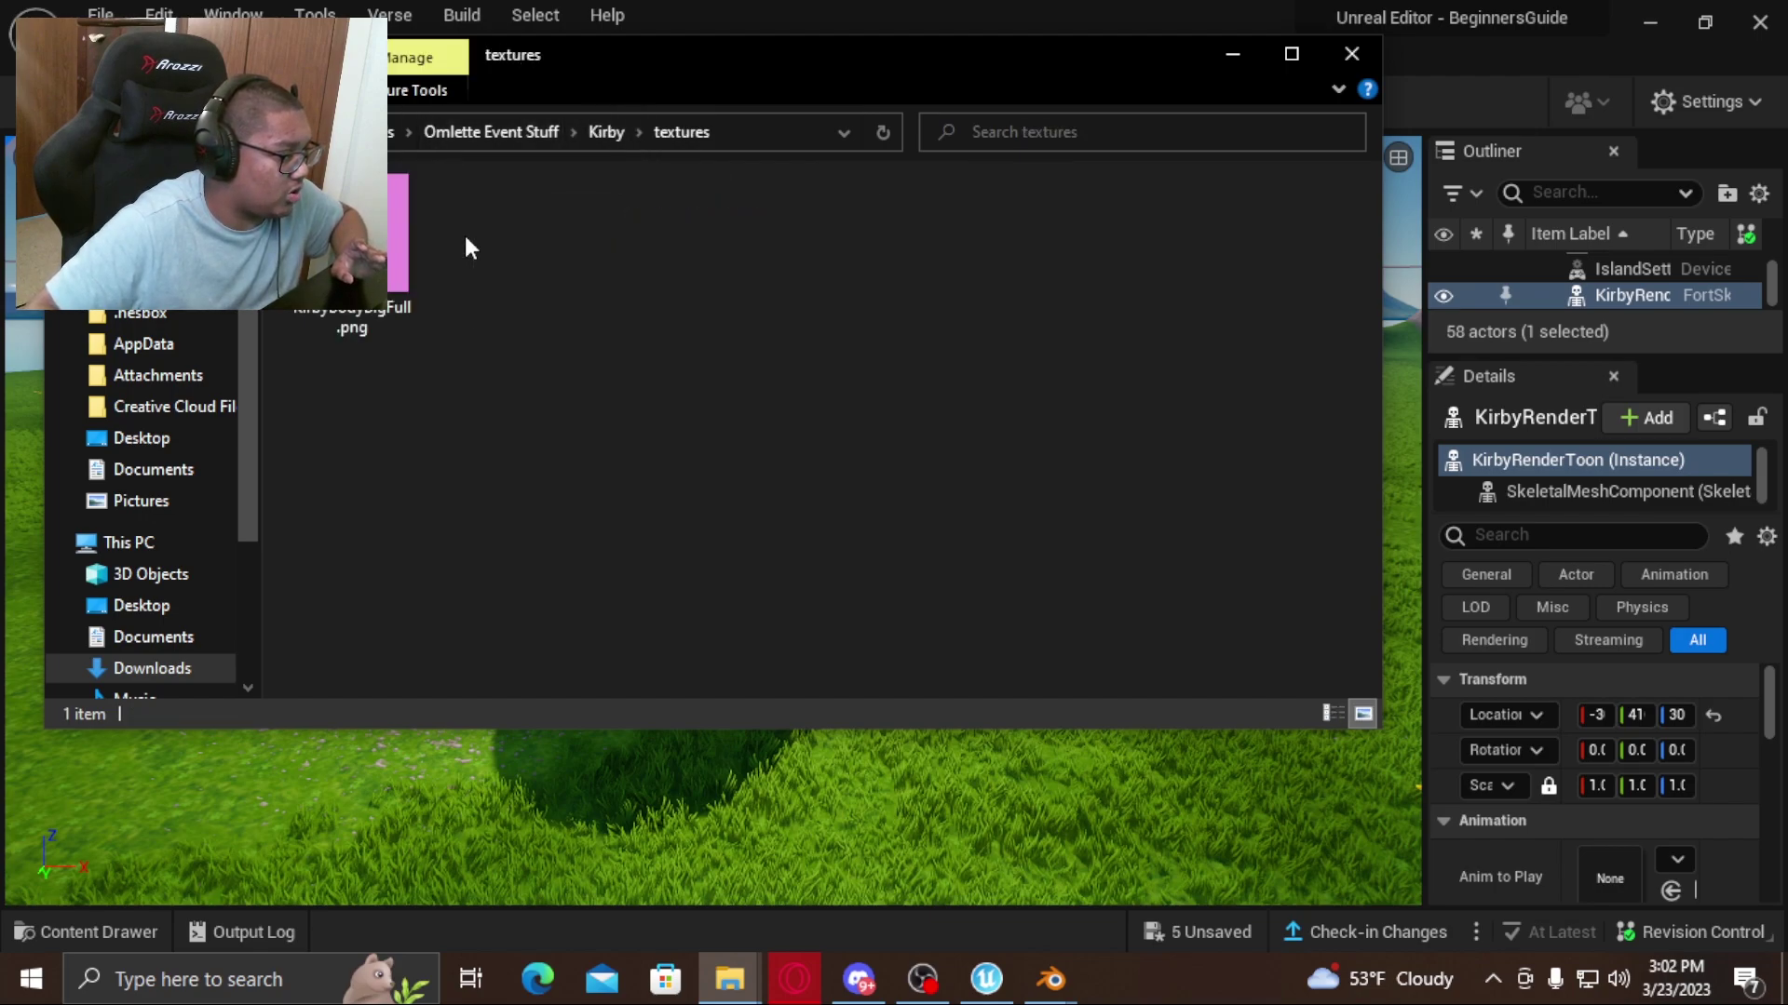
left_click(113, 922)
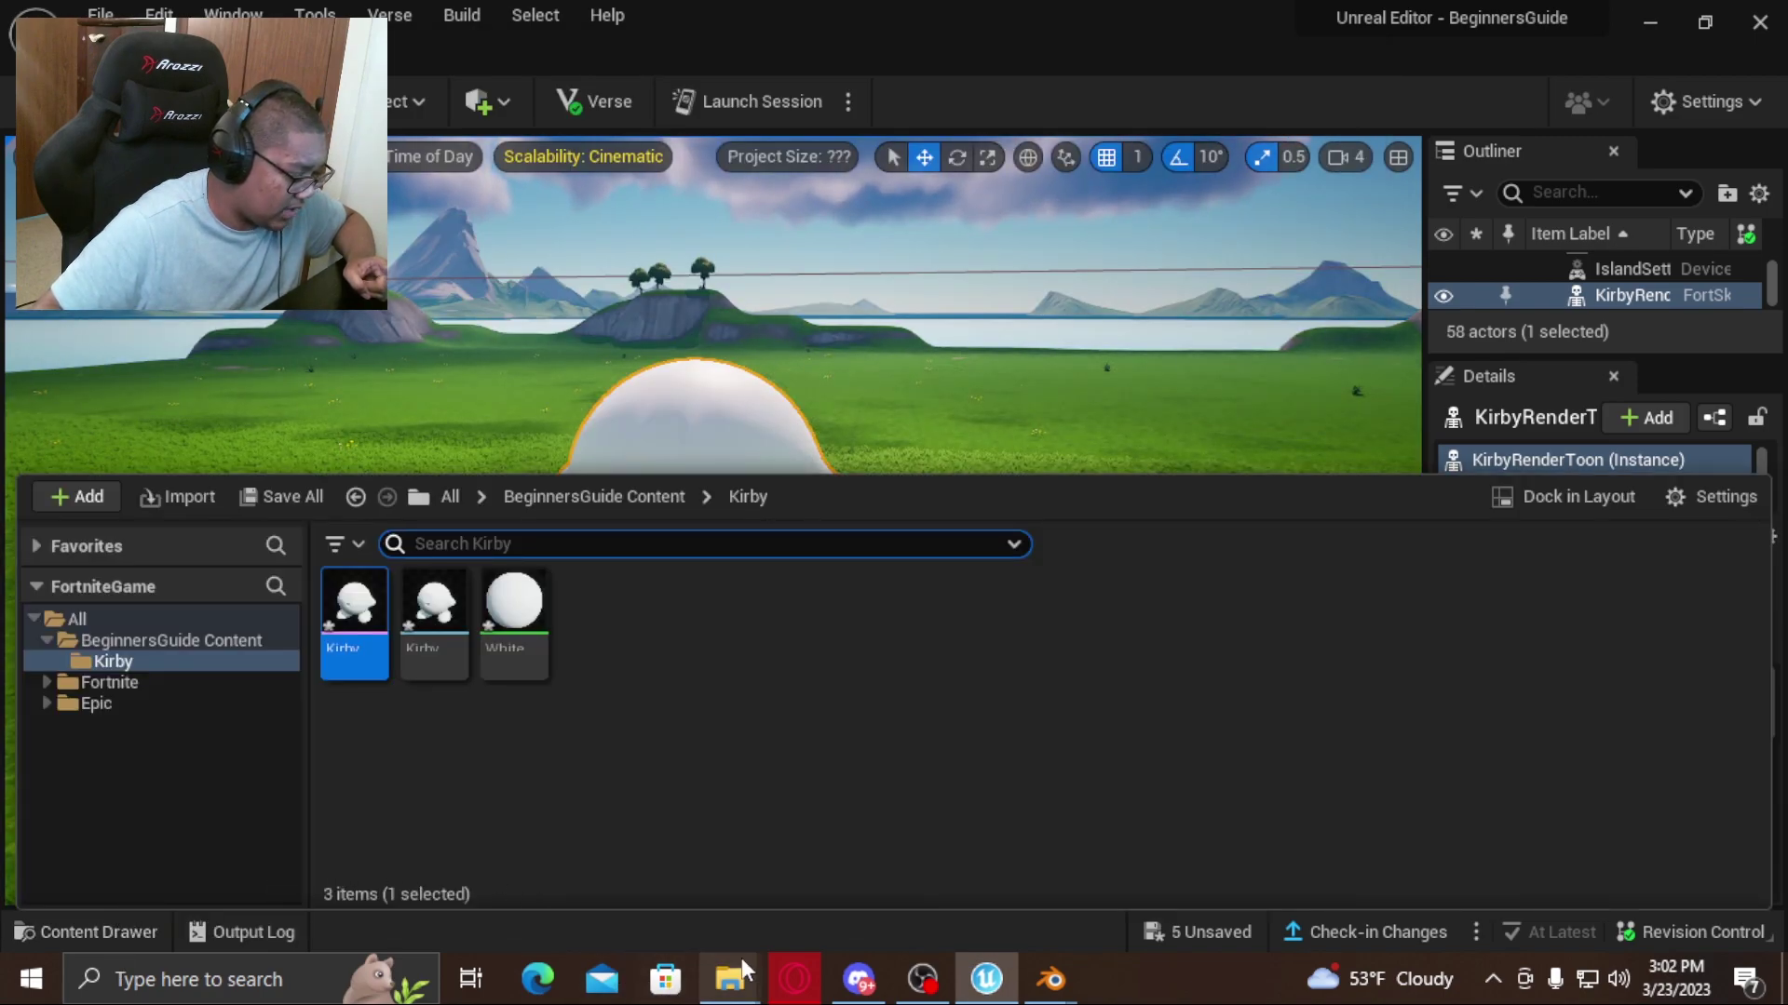
mouse_move(741, 958)
left_click(674, 849)
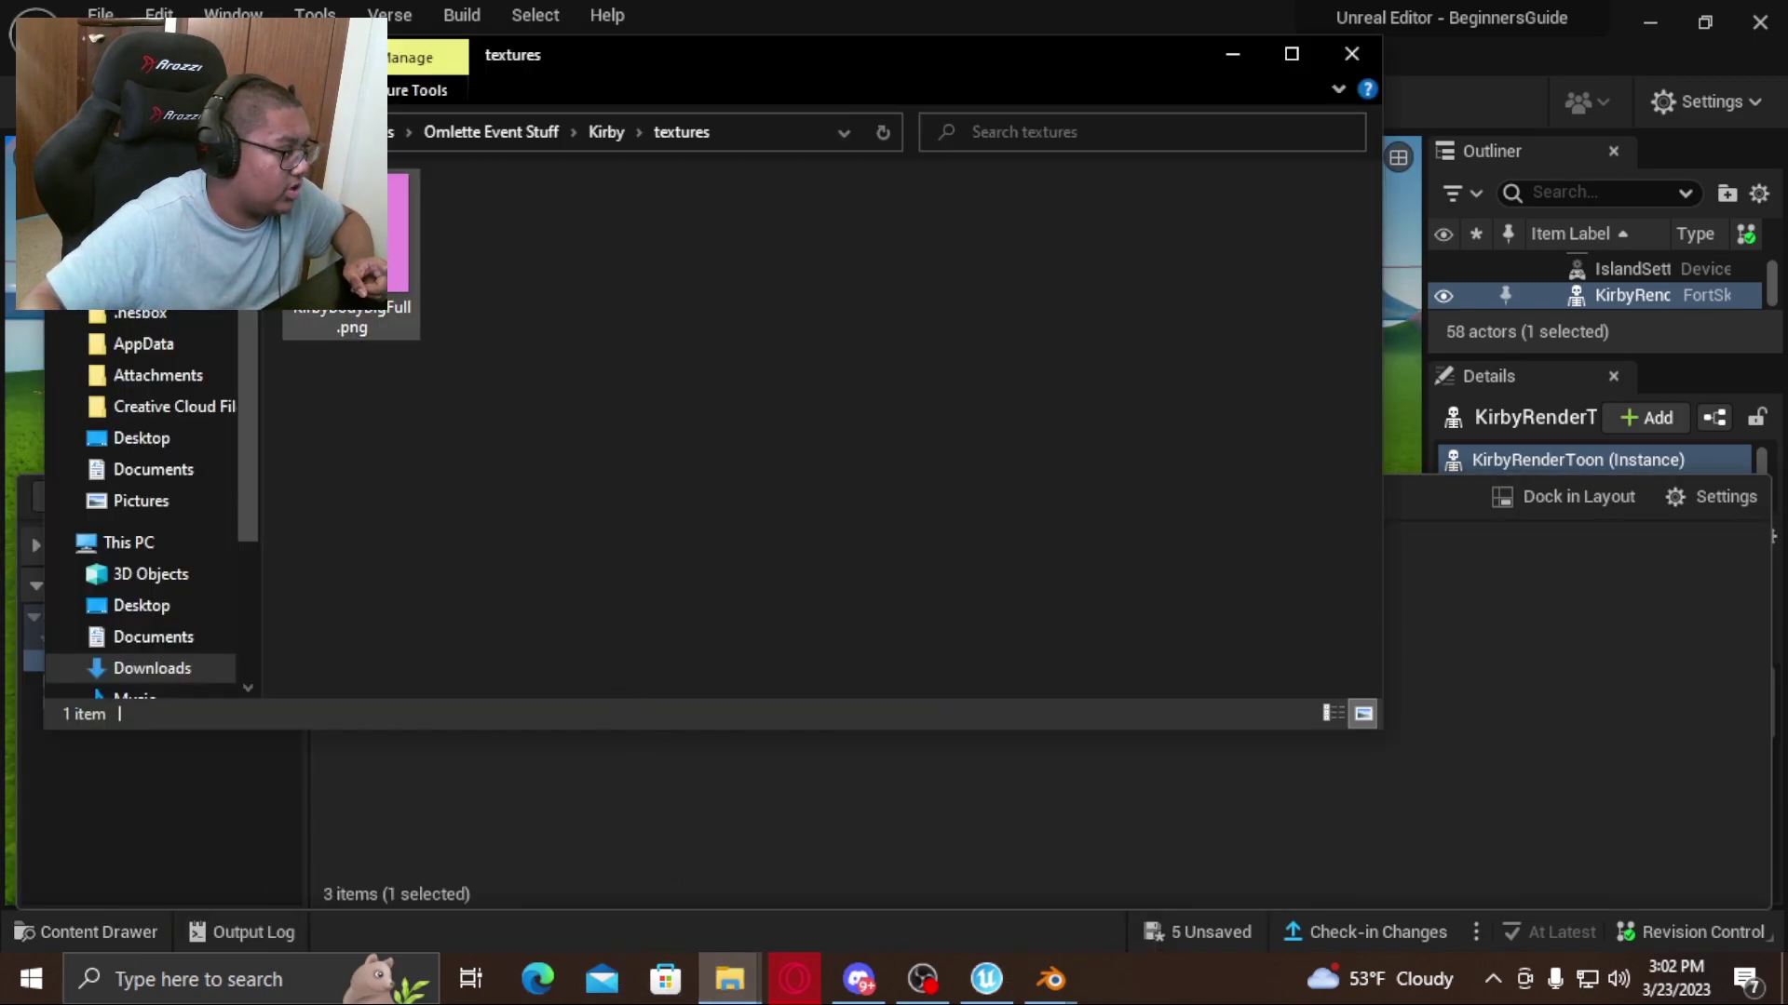
left_click_drag(396, 244, 672, 836)
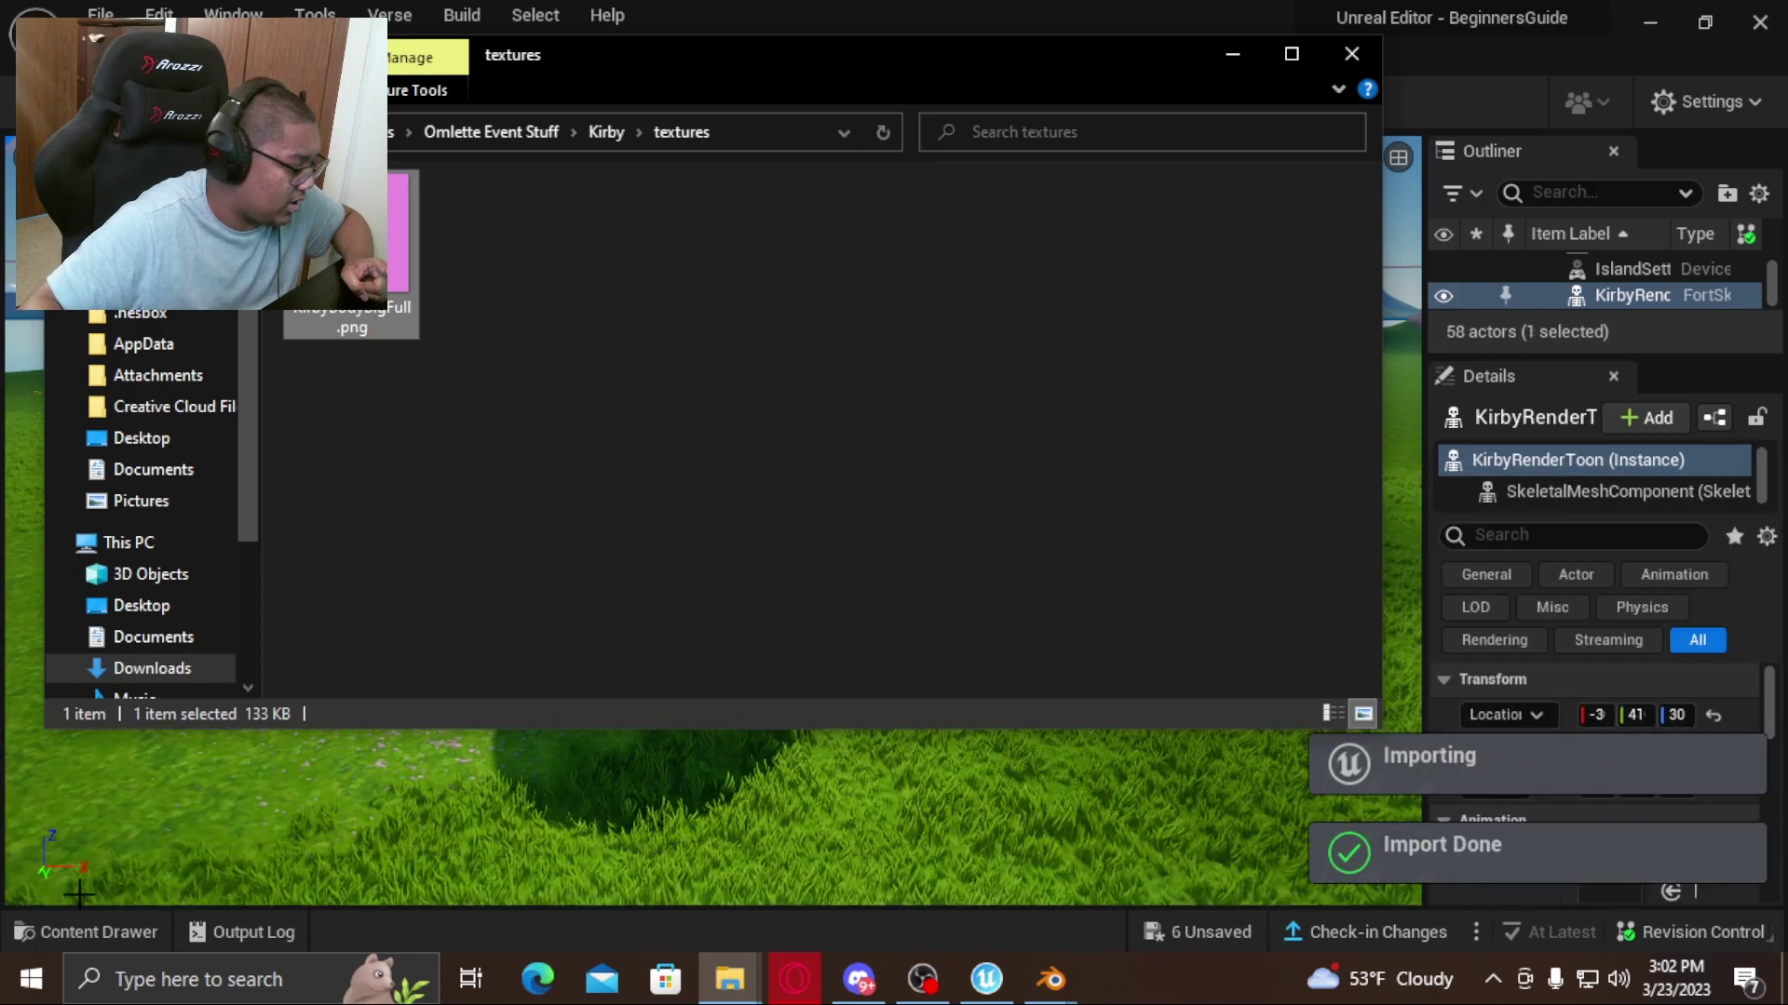
left_click(74, 929)
left_click(74, 929)
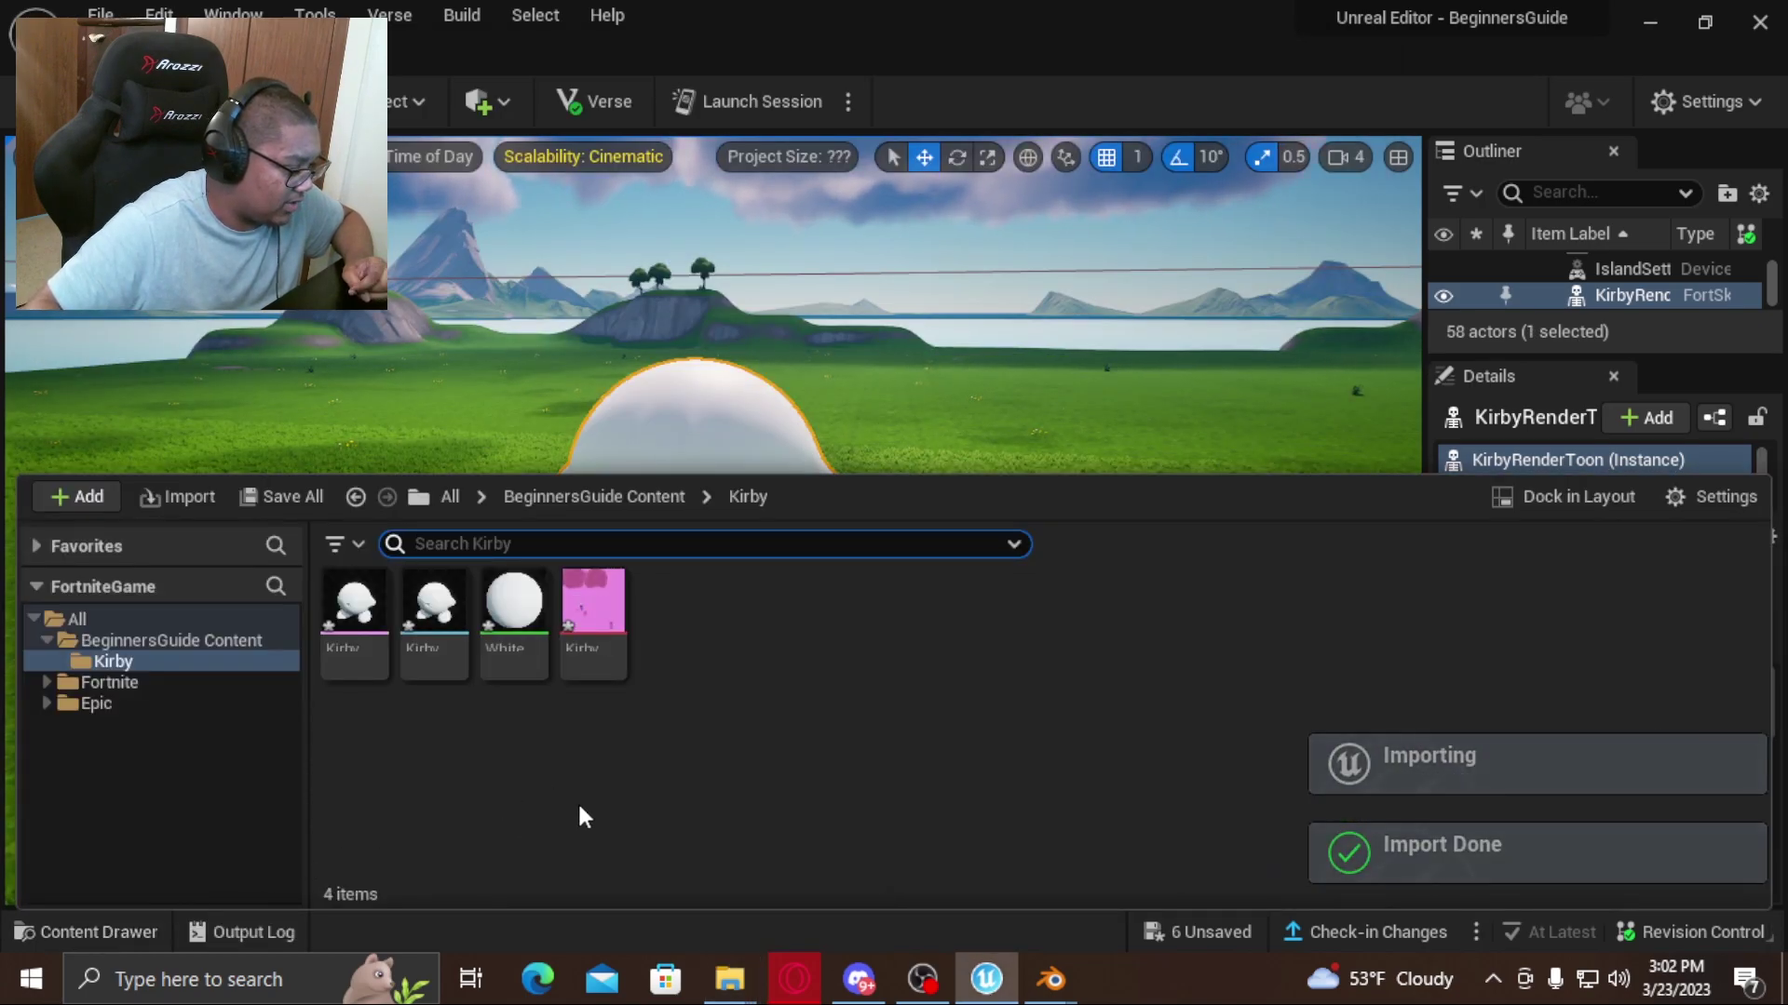
Apply the imported pink body texture to the Kirby model in the level.
mouse_move(730, 346)
right_mouse_down()
mouse_move(730, 577)
mouse_move(730, 373)
right_mouse_up()
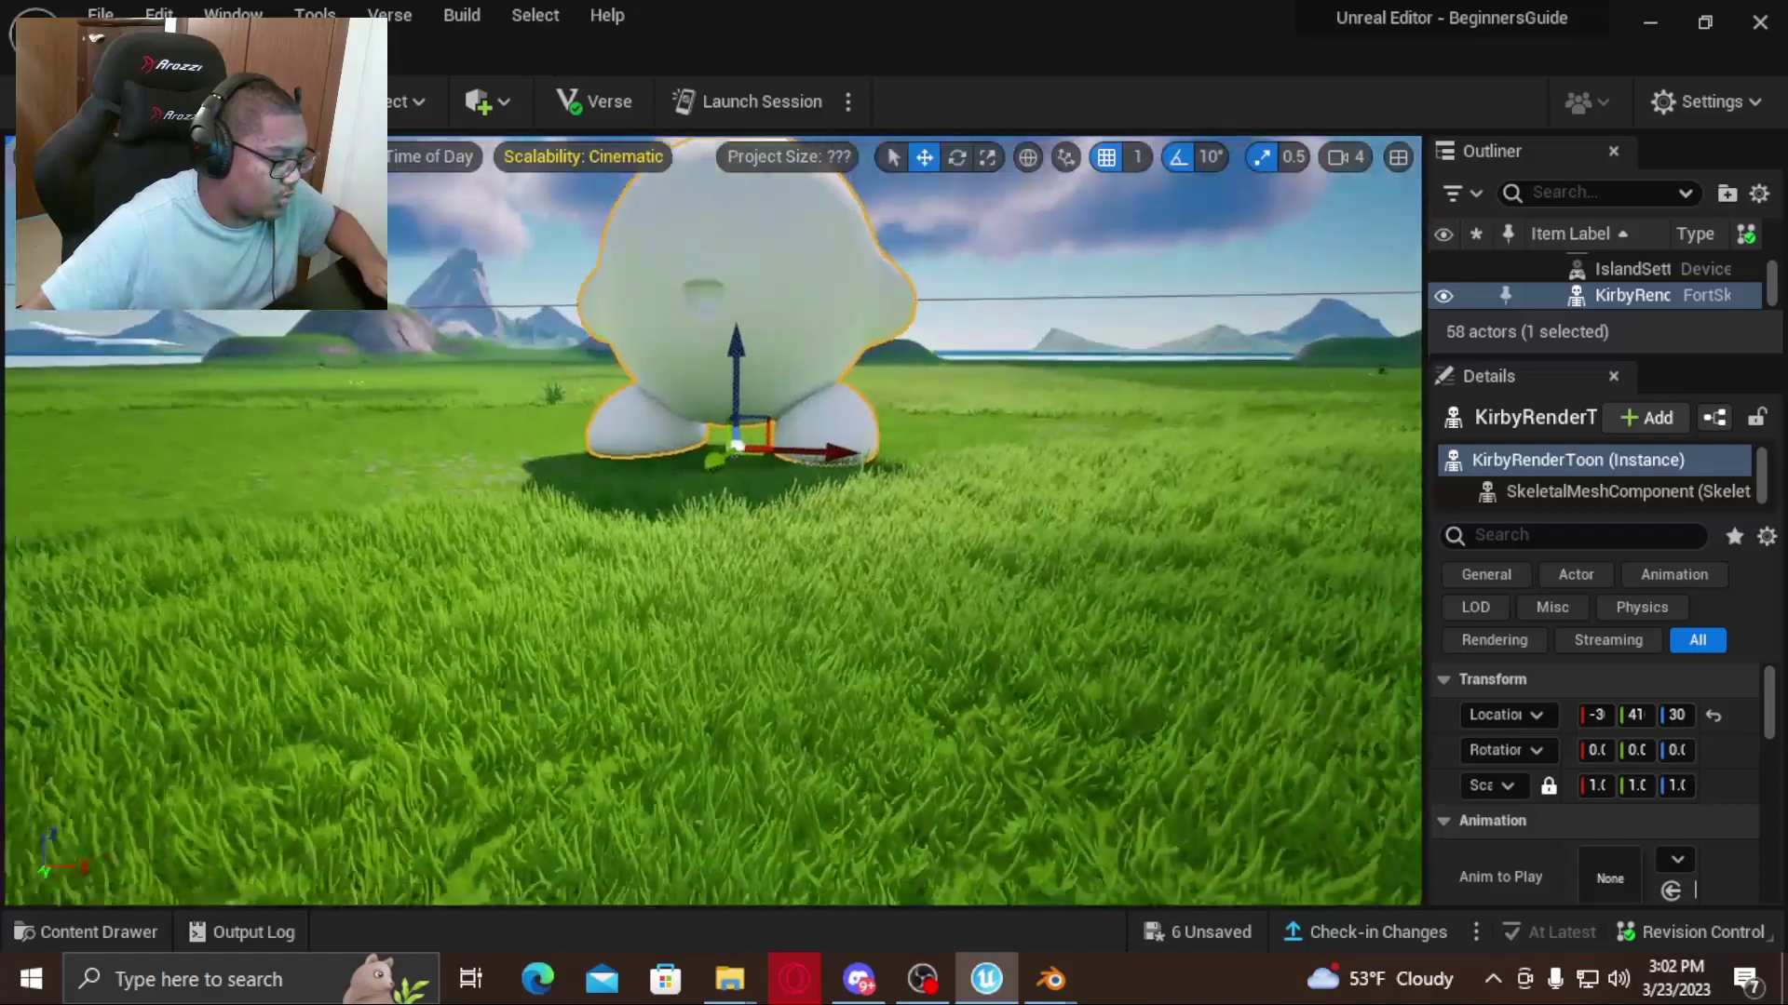
right_click_drag(686, 499, 686, 416)
key("s")
left_click(119, 933)
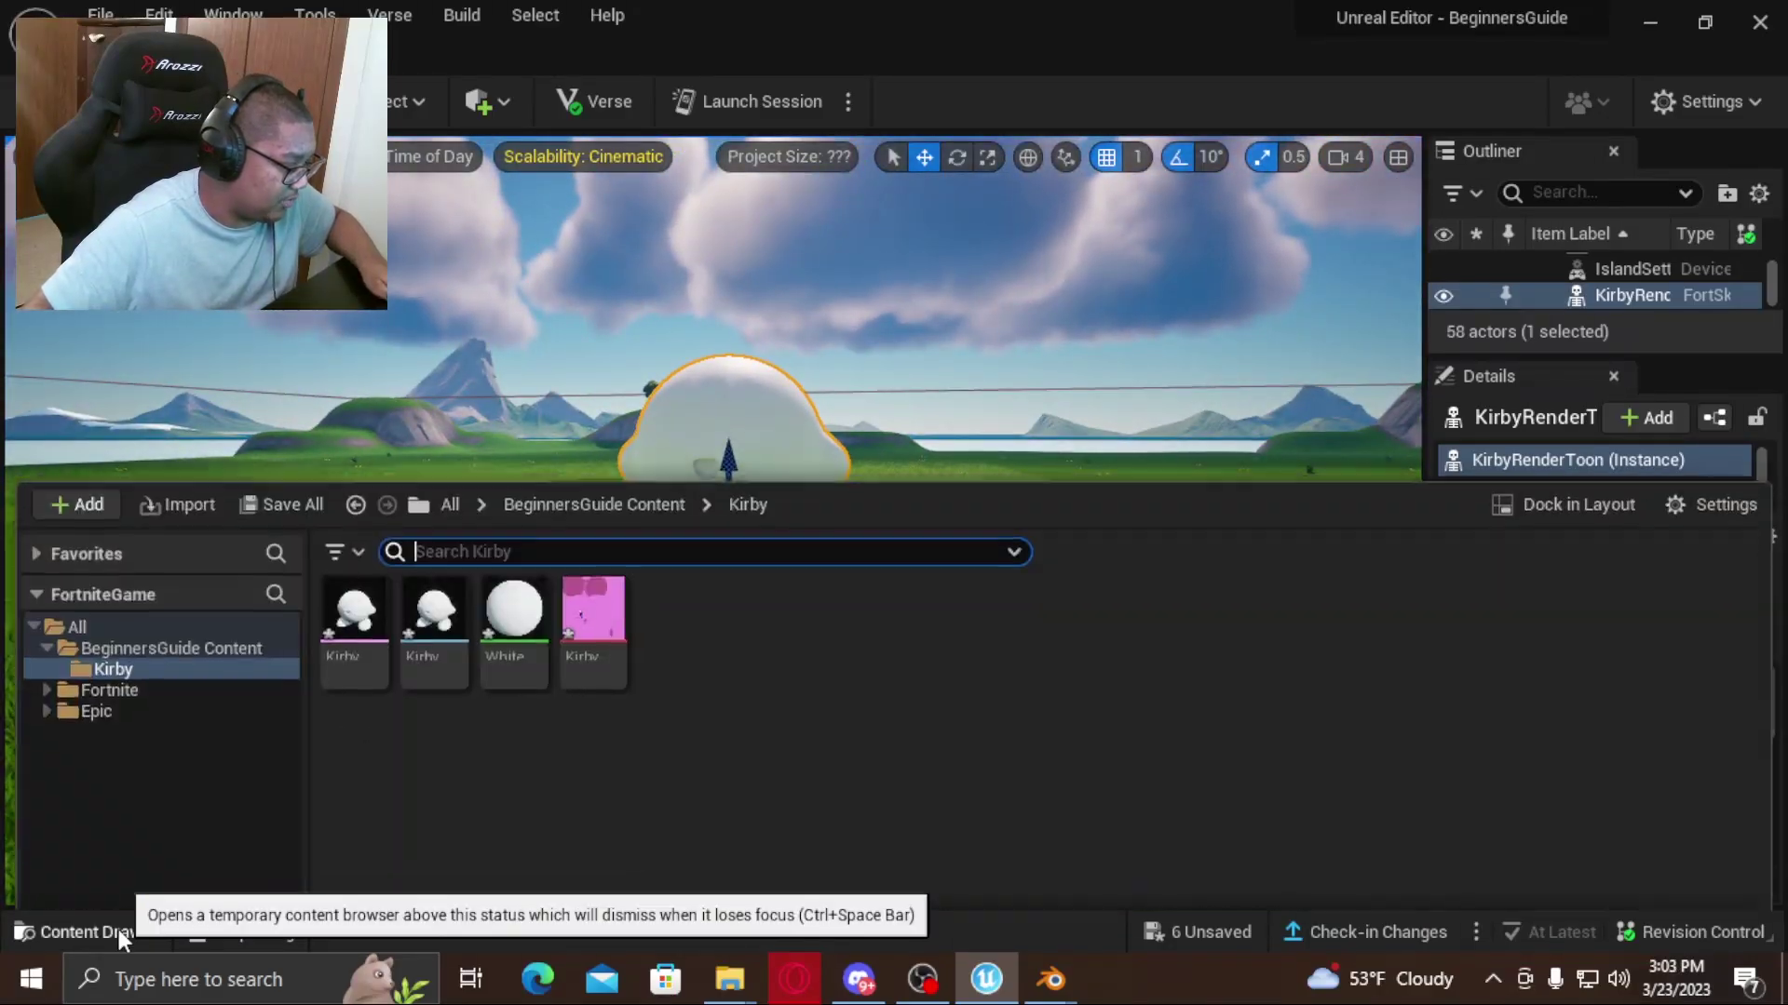
left_click_drag(612, 610, 712, 416)
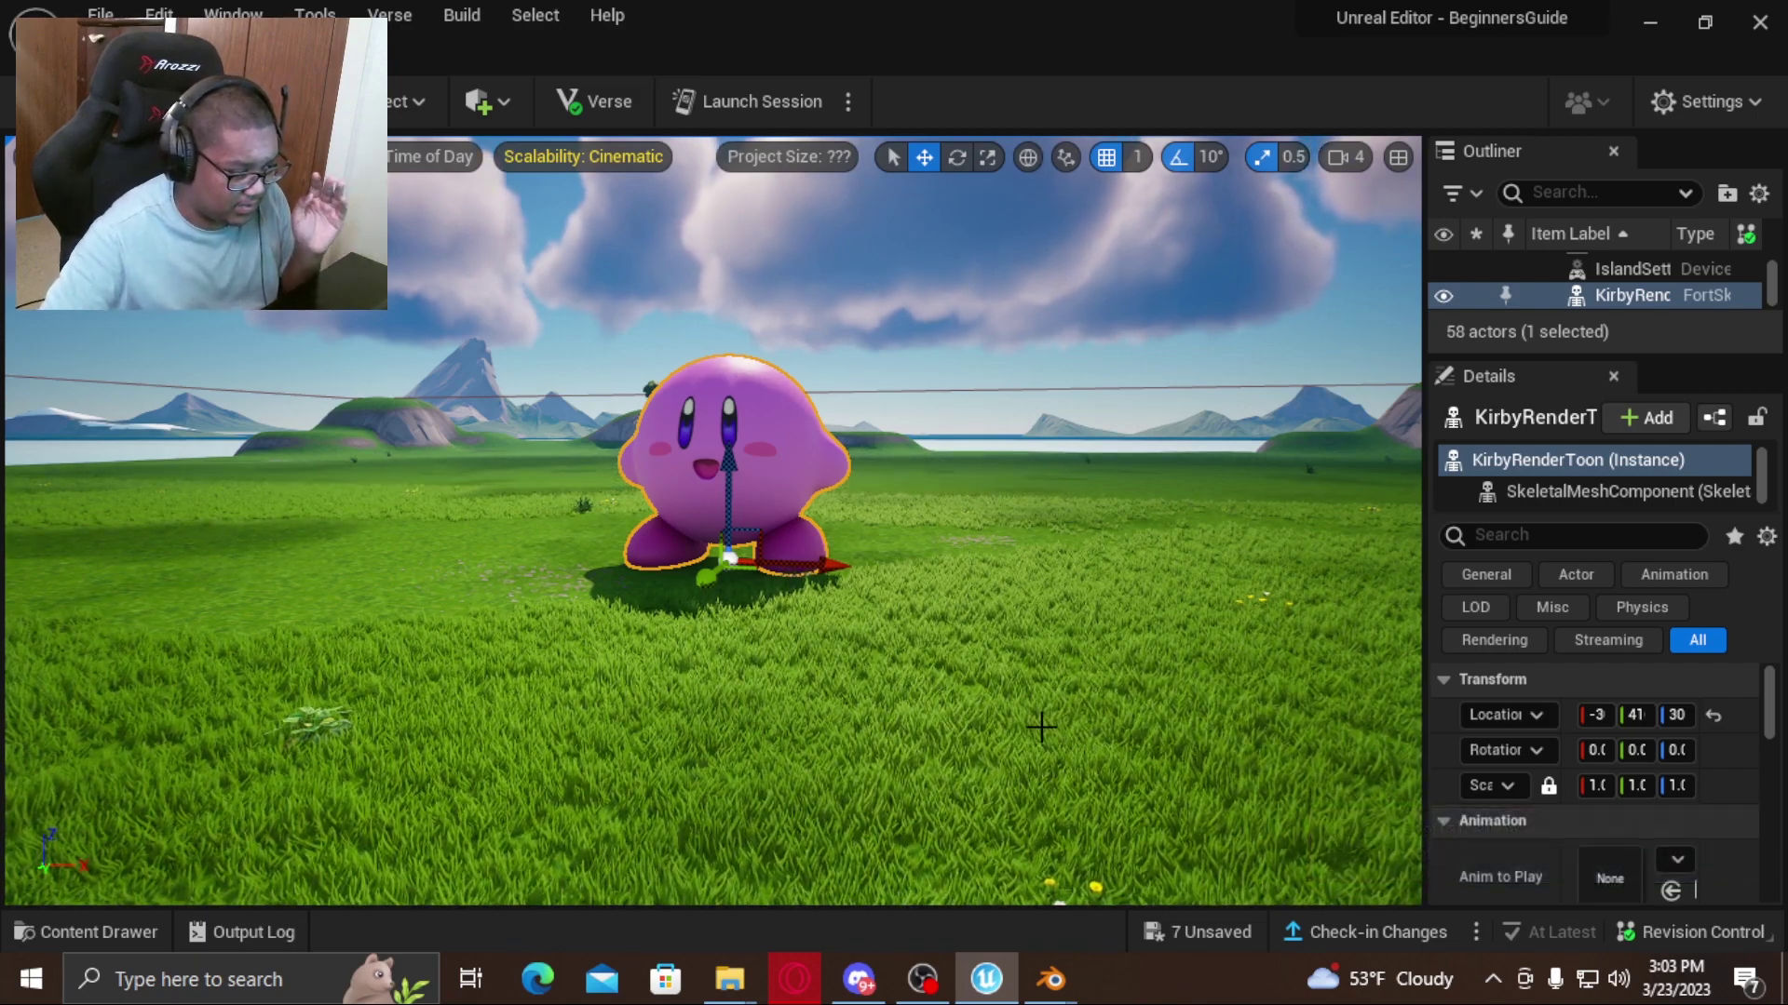
Try scaling Kirby uniformly to about 0.5 and narrowing only its X scale to about 0.4, undoing each change.
left_click(985, 158)
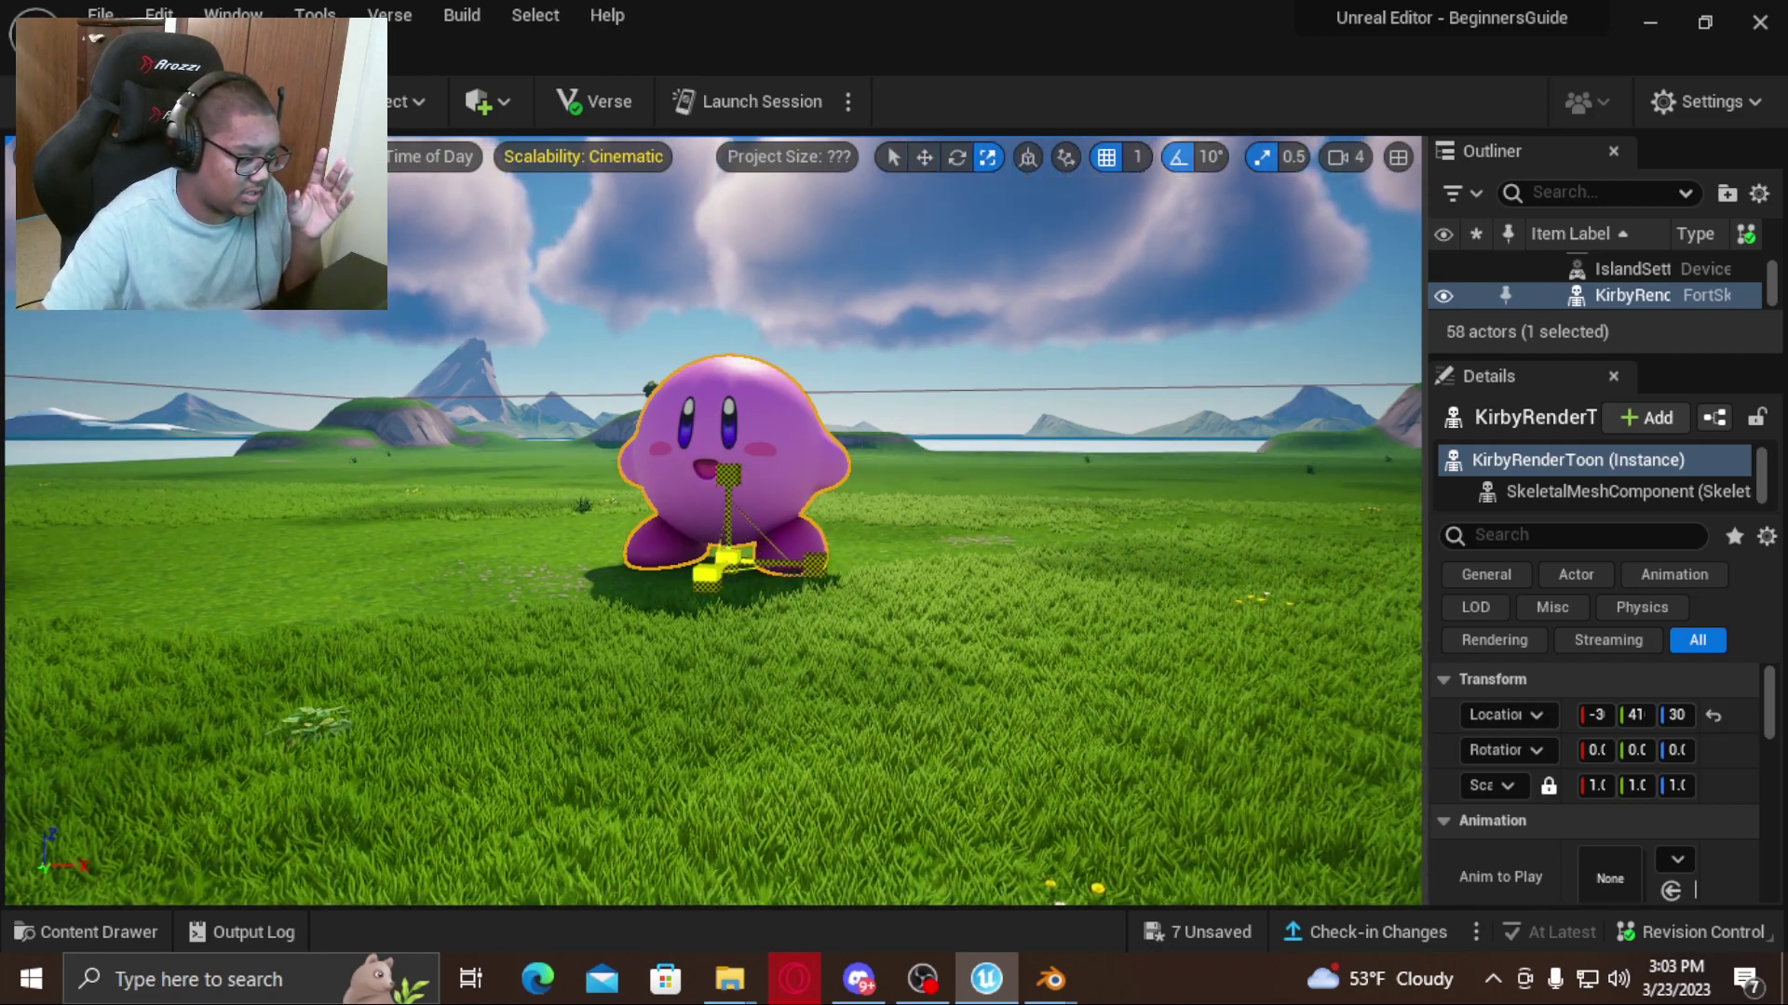
left_click_drag(728, 559, 704, 575)
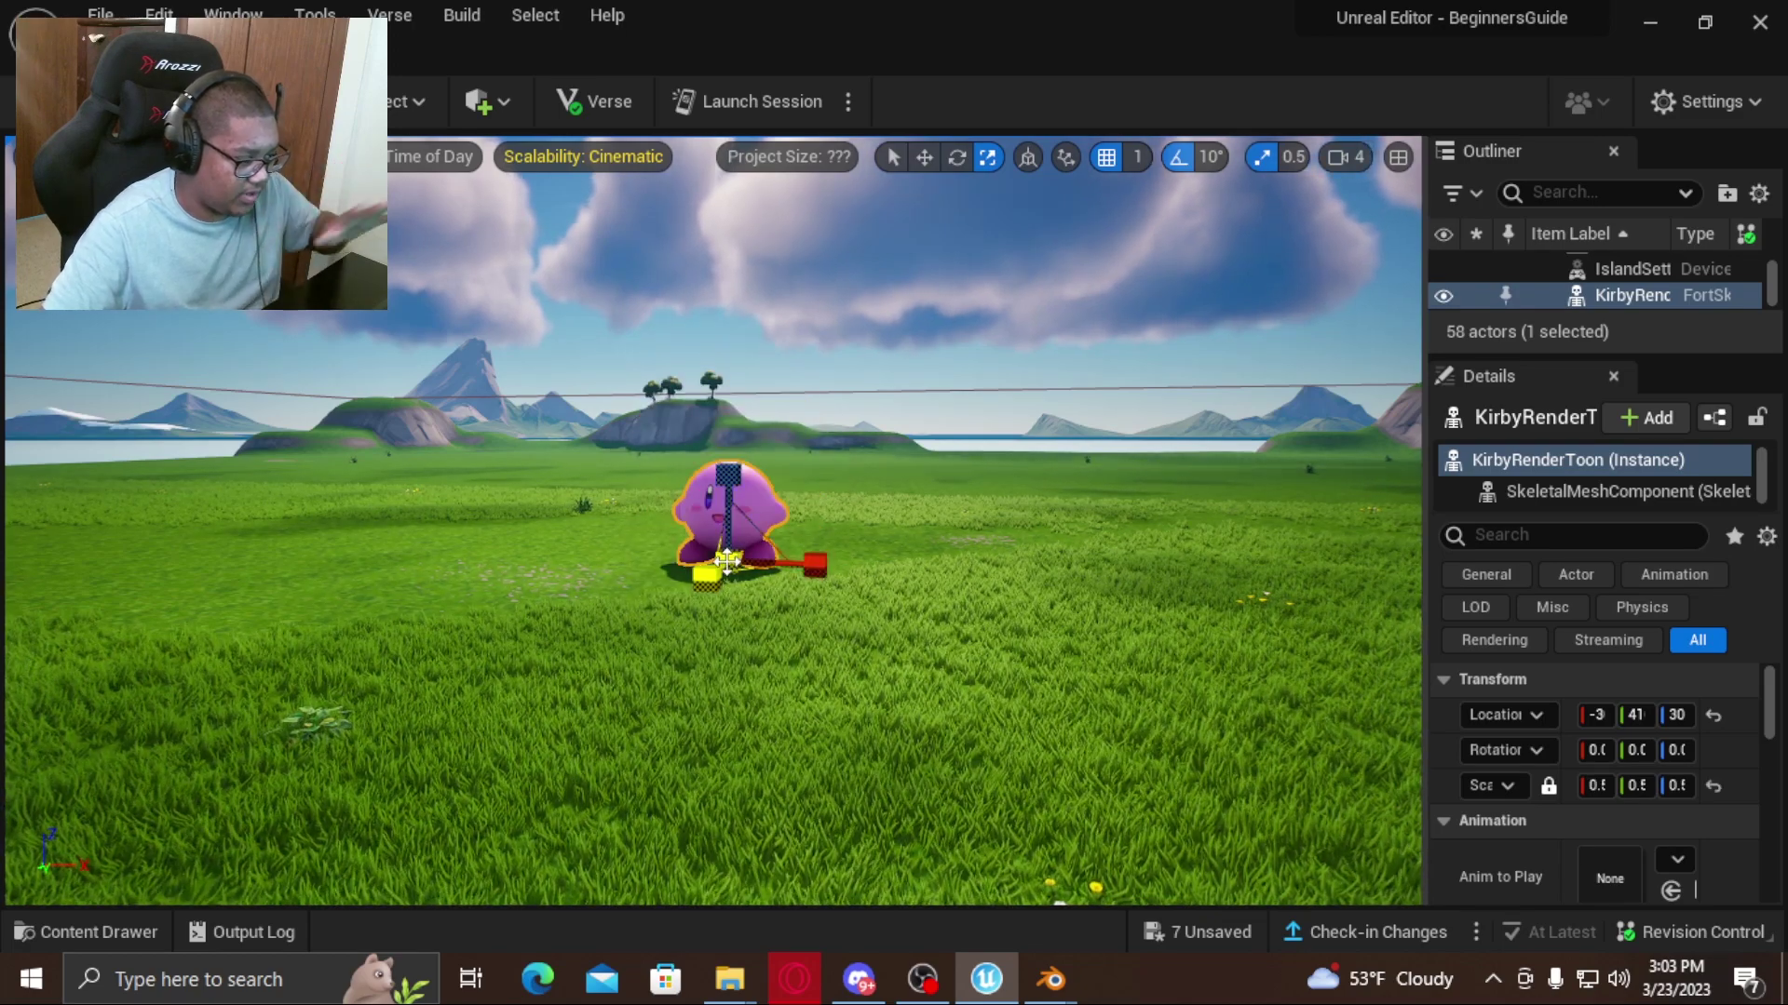
key("ctrl+z")
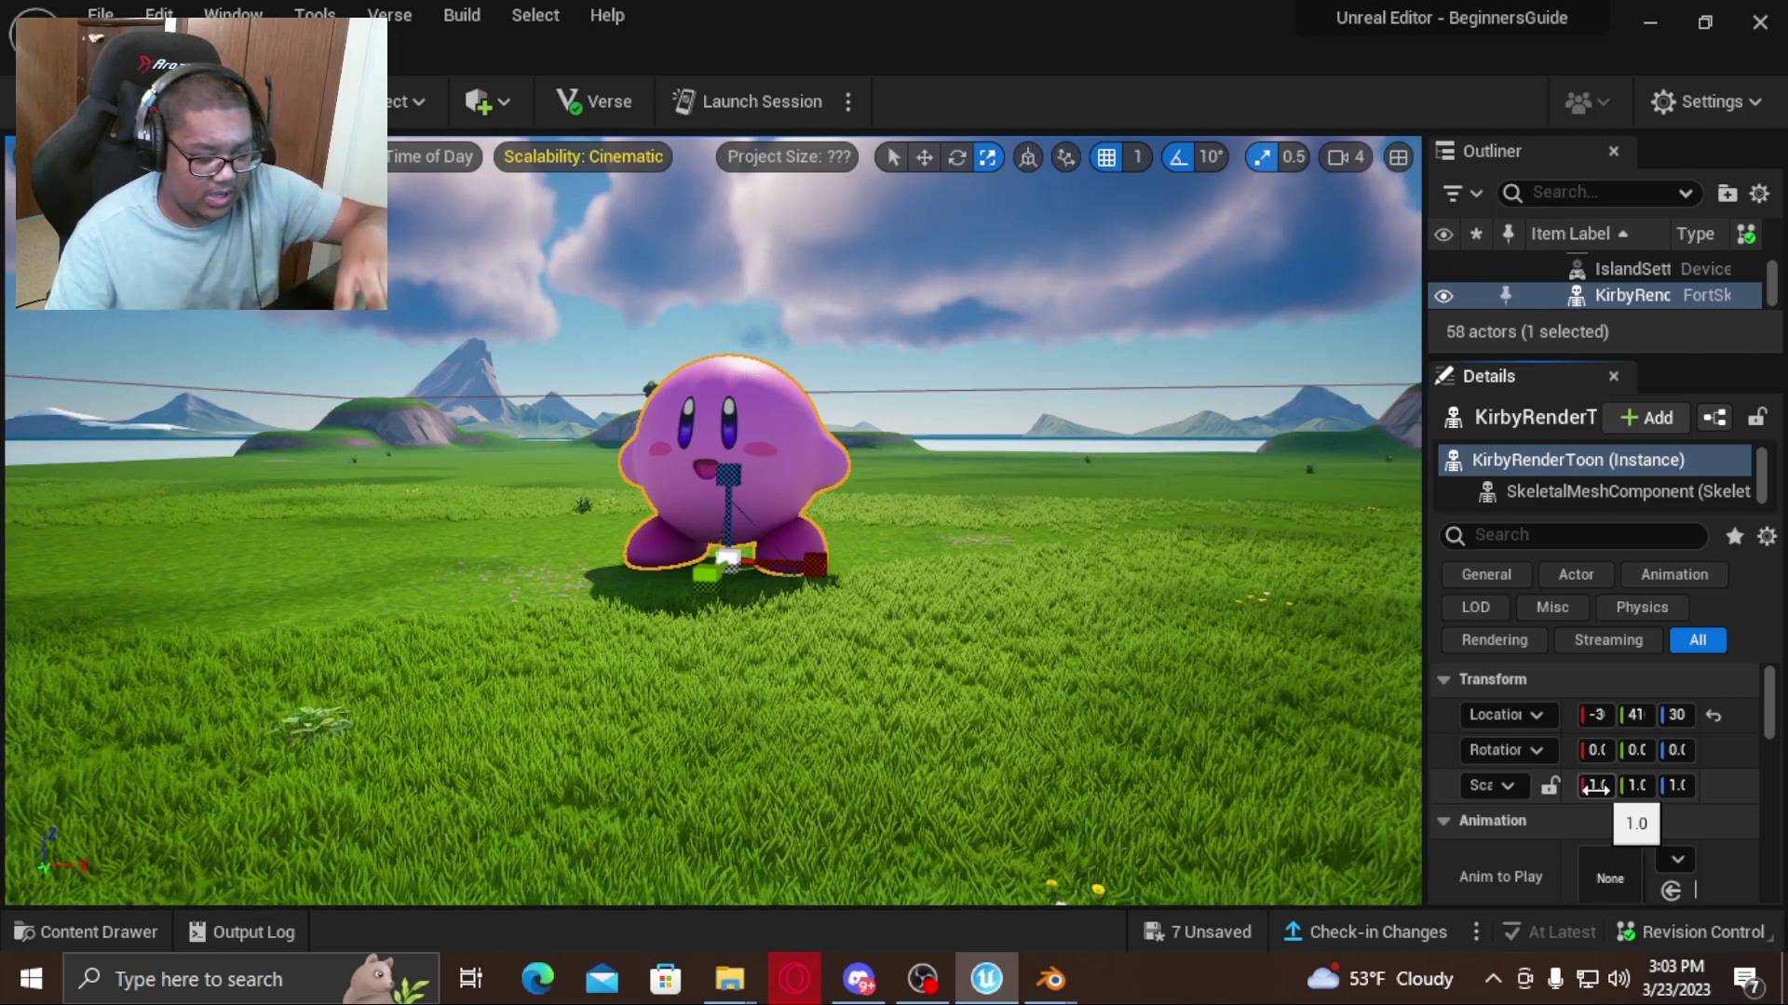
left_click_drag(1594, 787, 1545, 787)
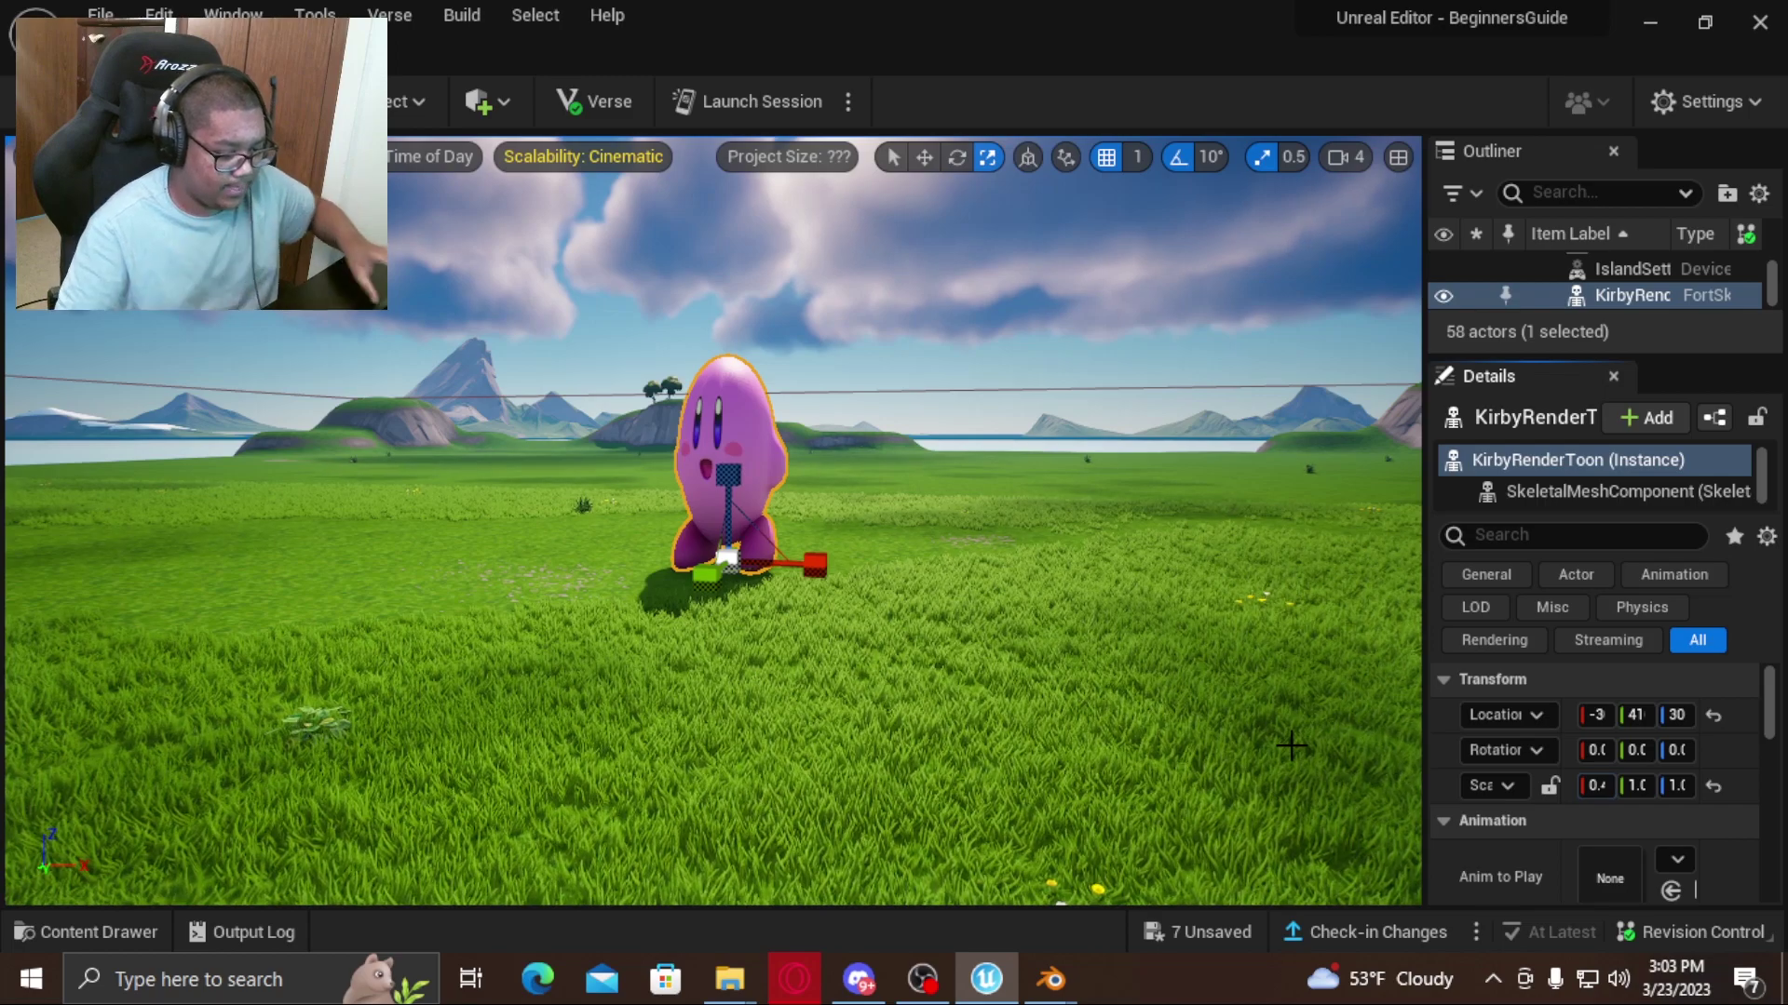
key("ctrl+z")
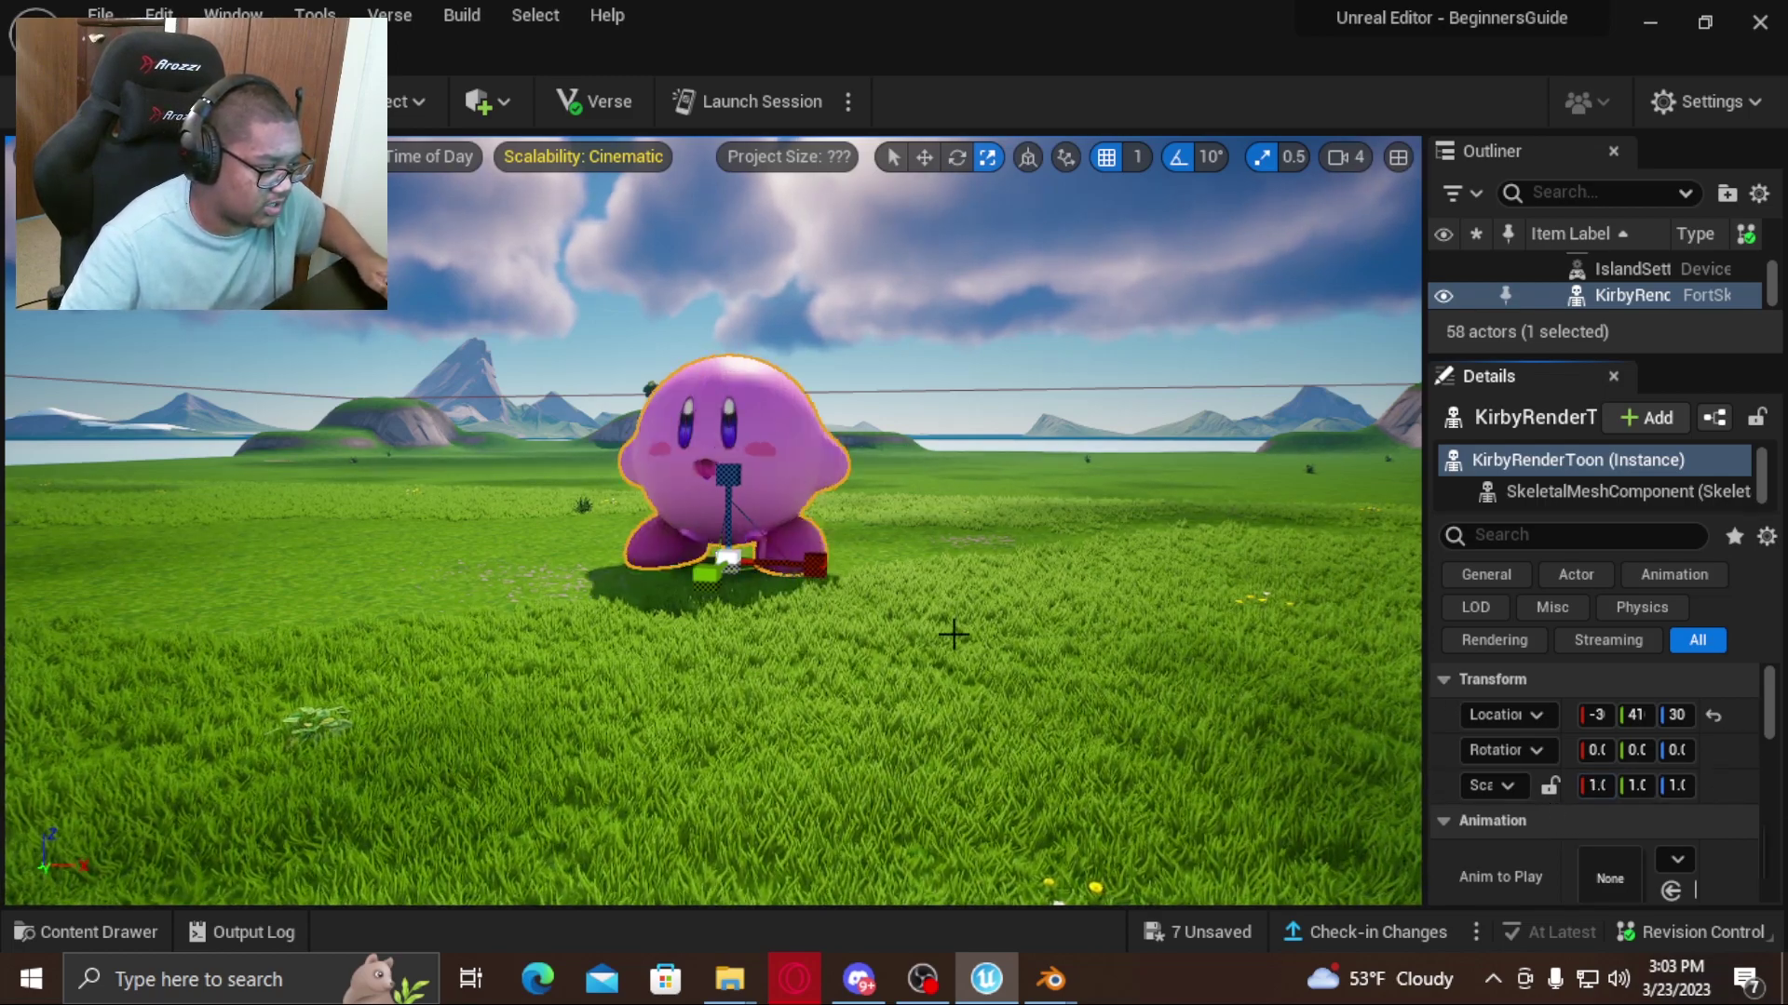
Lock the scale proportions, reduce Kirby's scale uniformly to about 0.1, and deselect the model.
left_click(1550, 786)
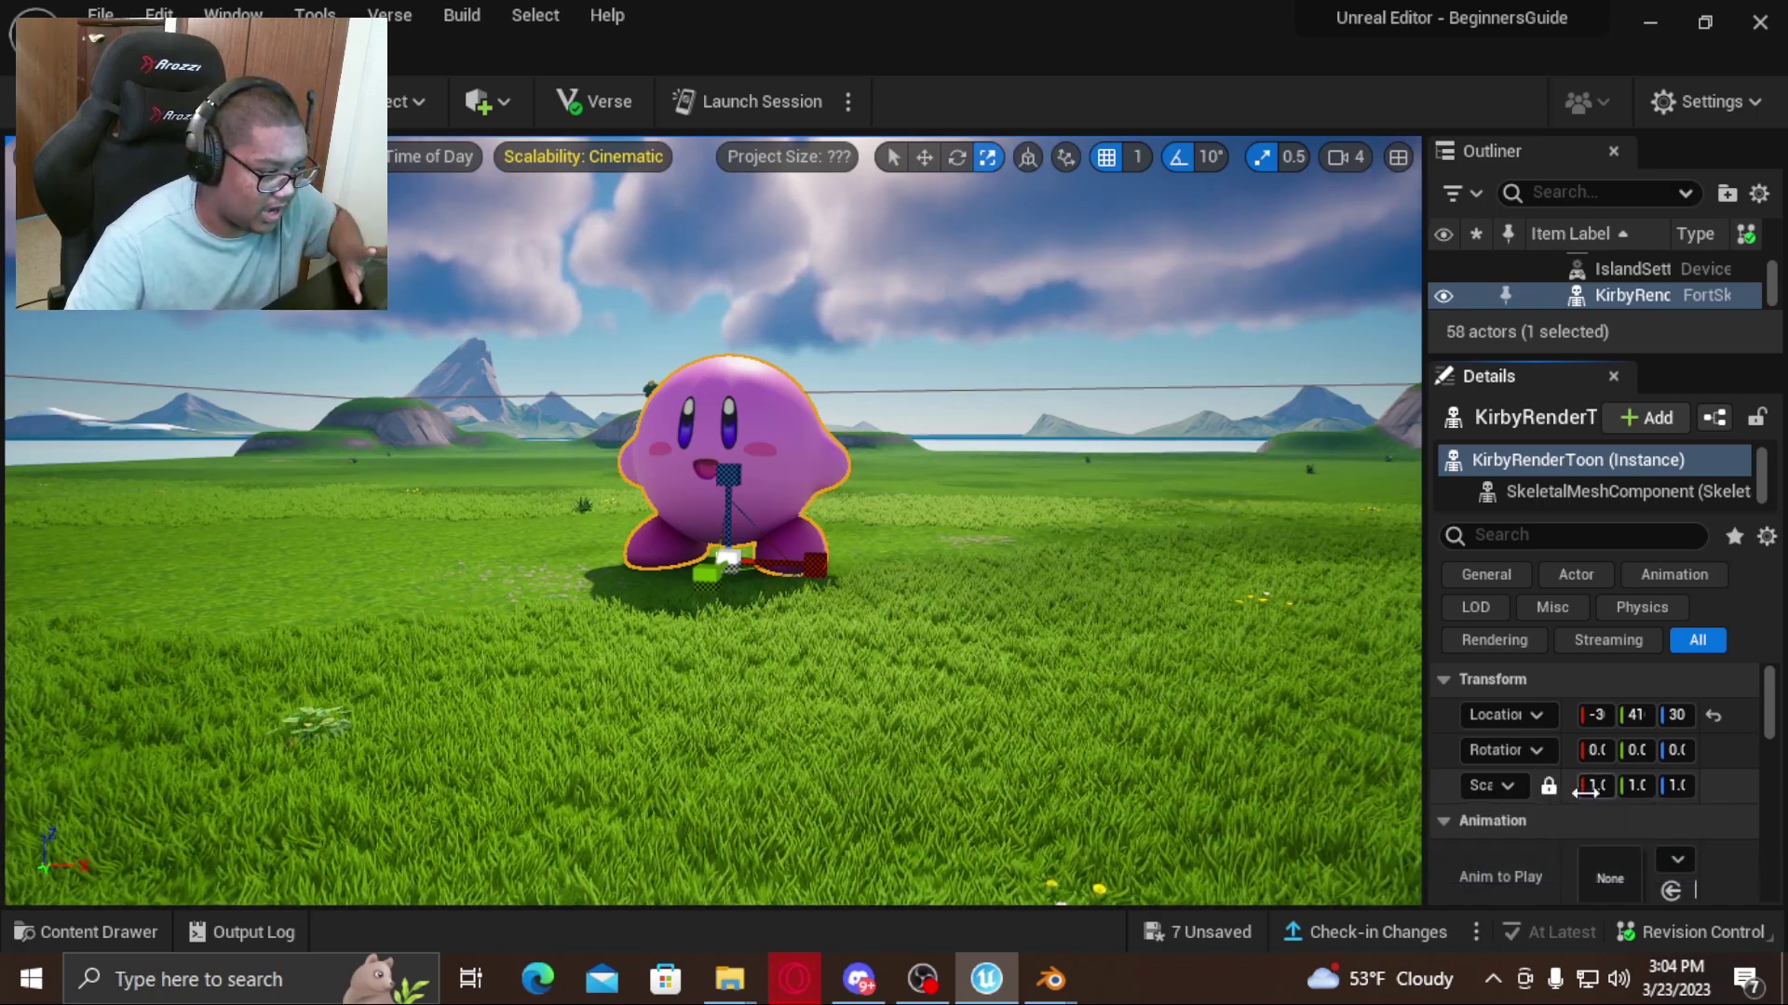
left_click_drag(1586, 790, 1554, 790)
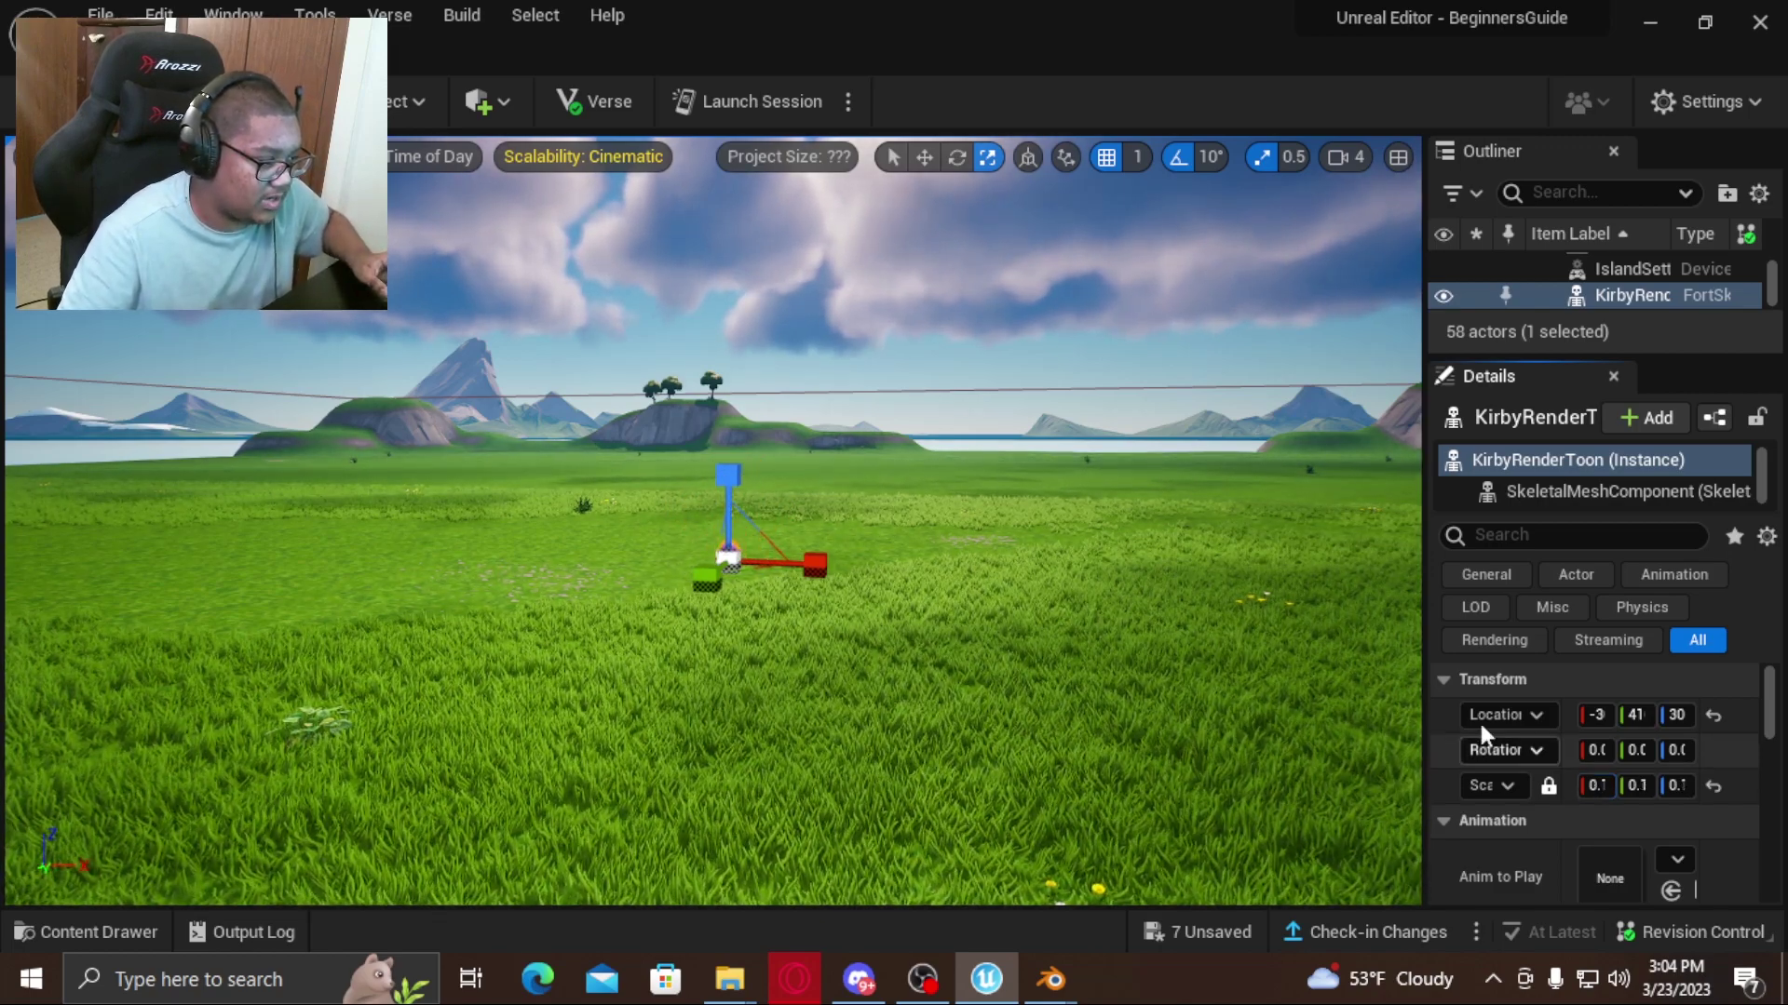
left_click(967, 344)
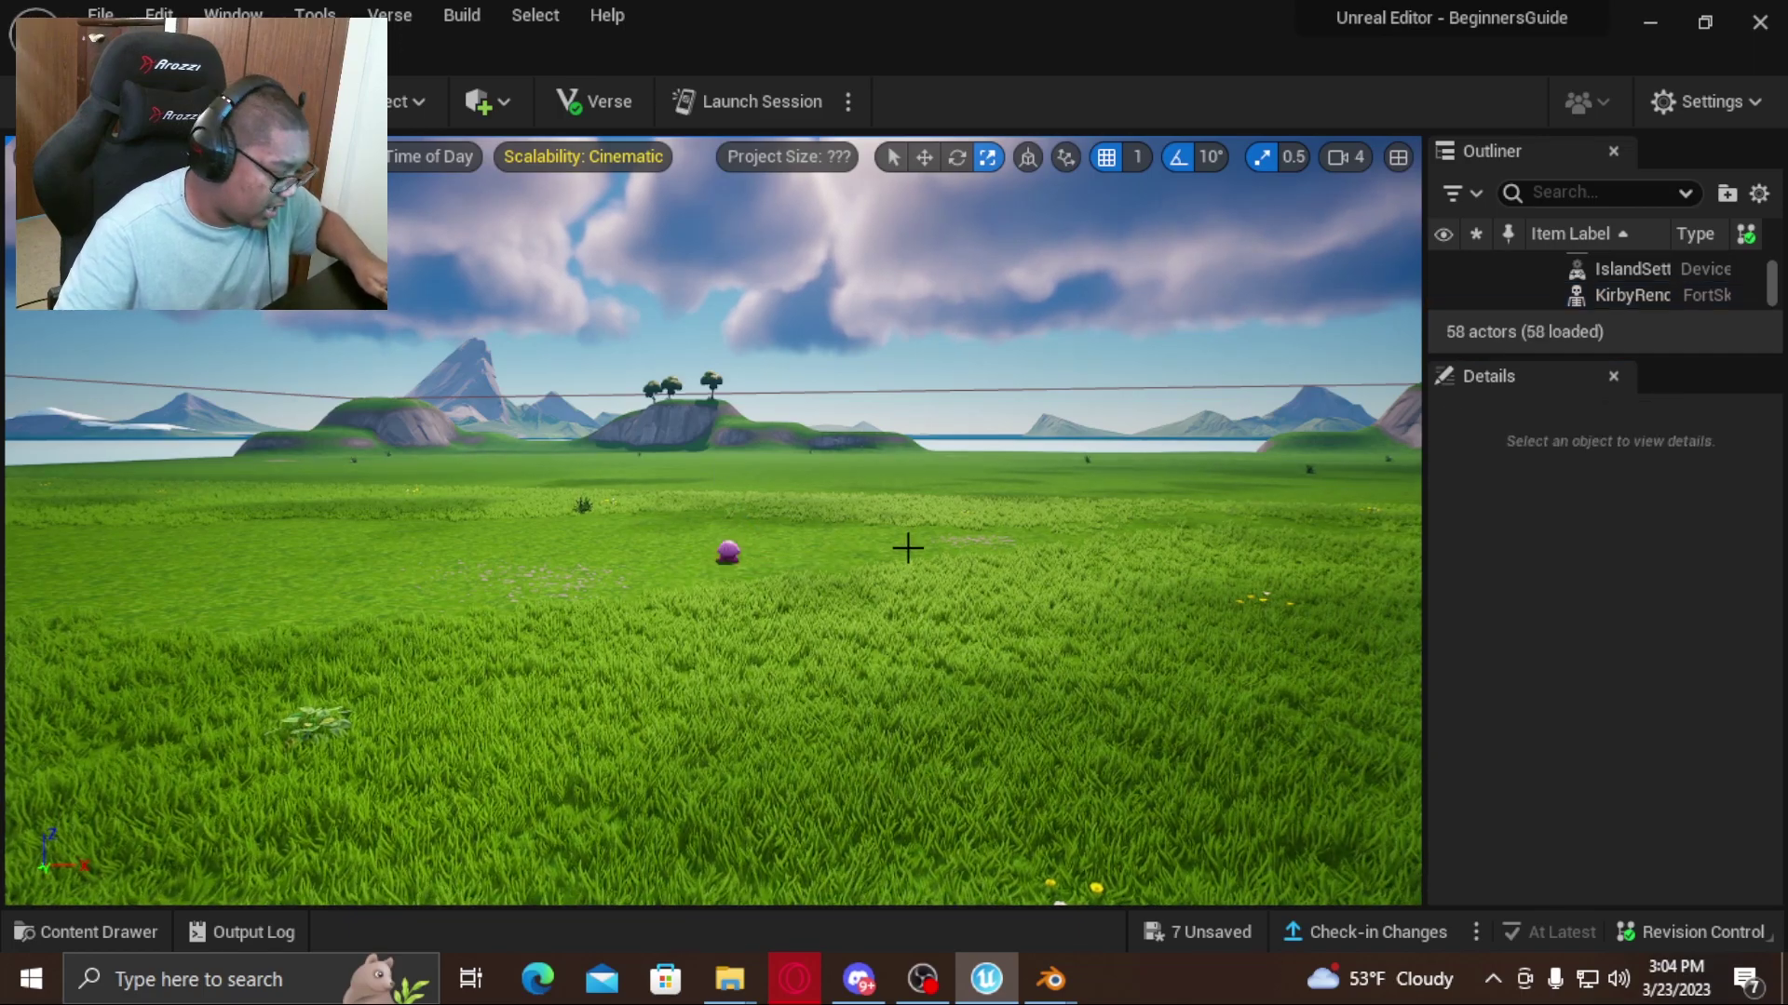
key("w")
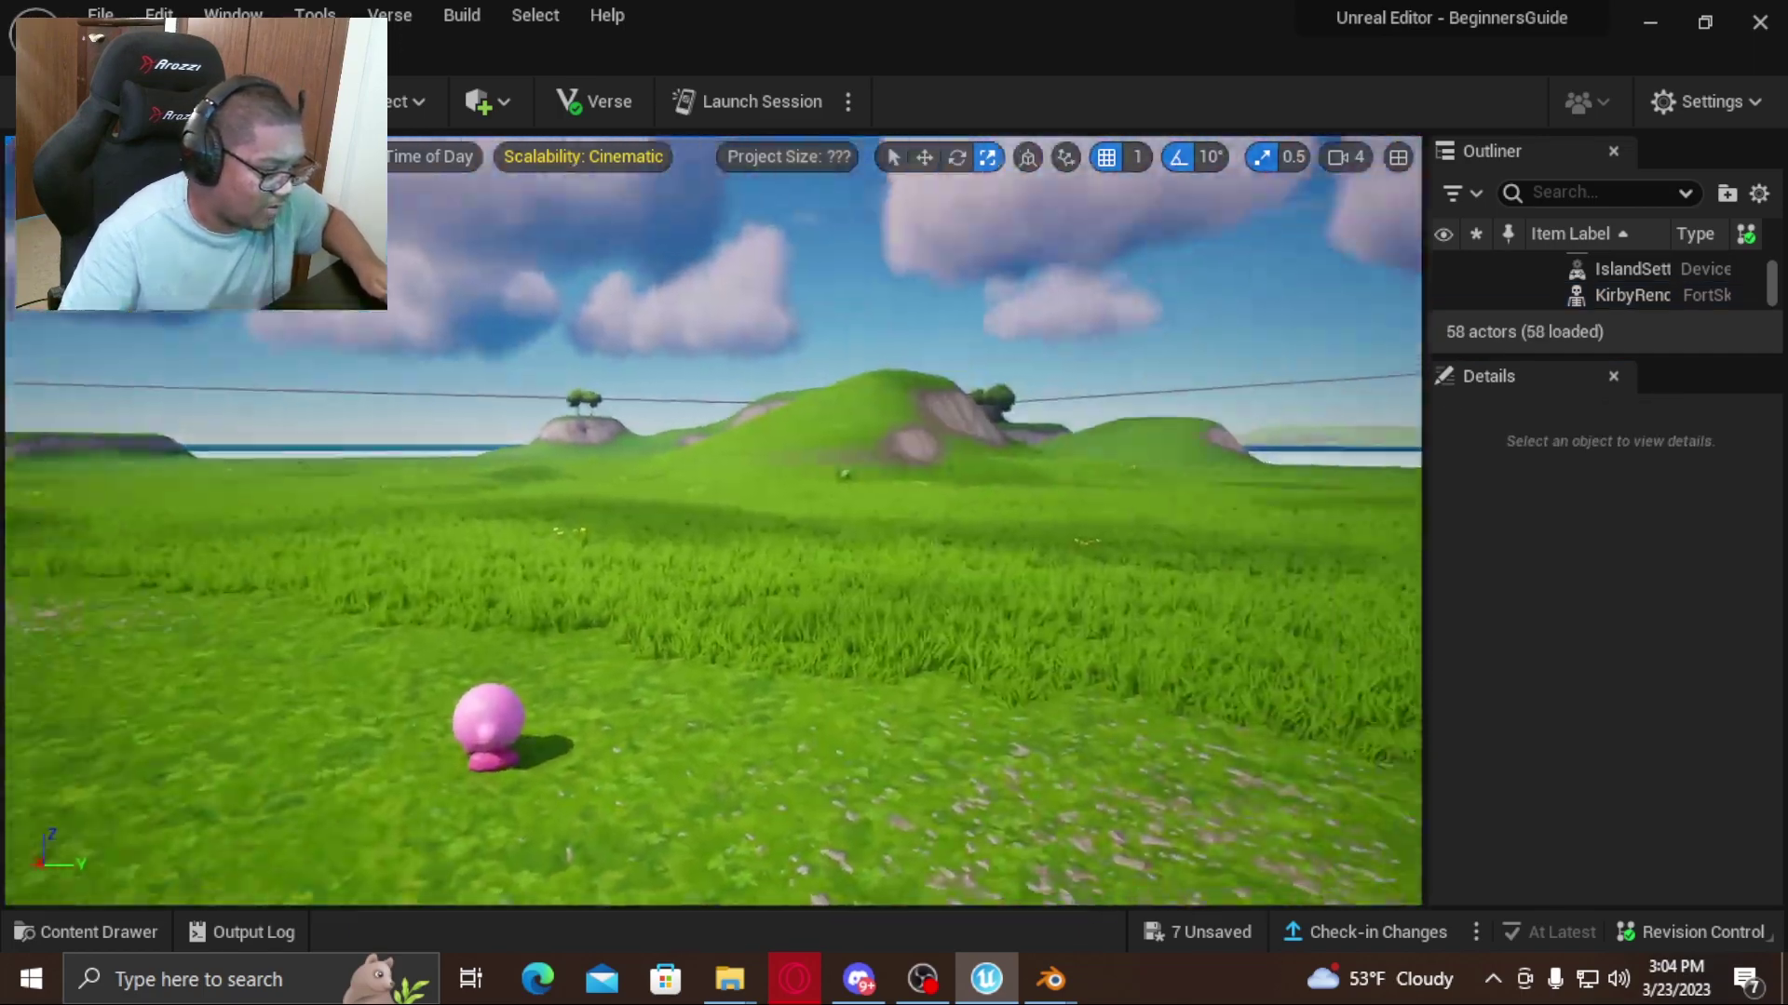
key("d")
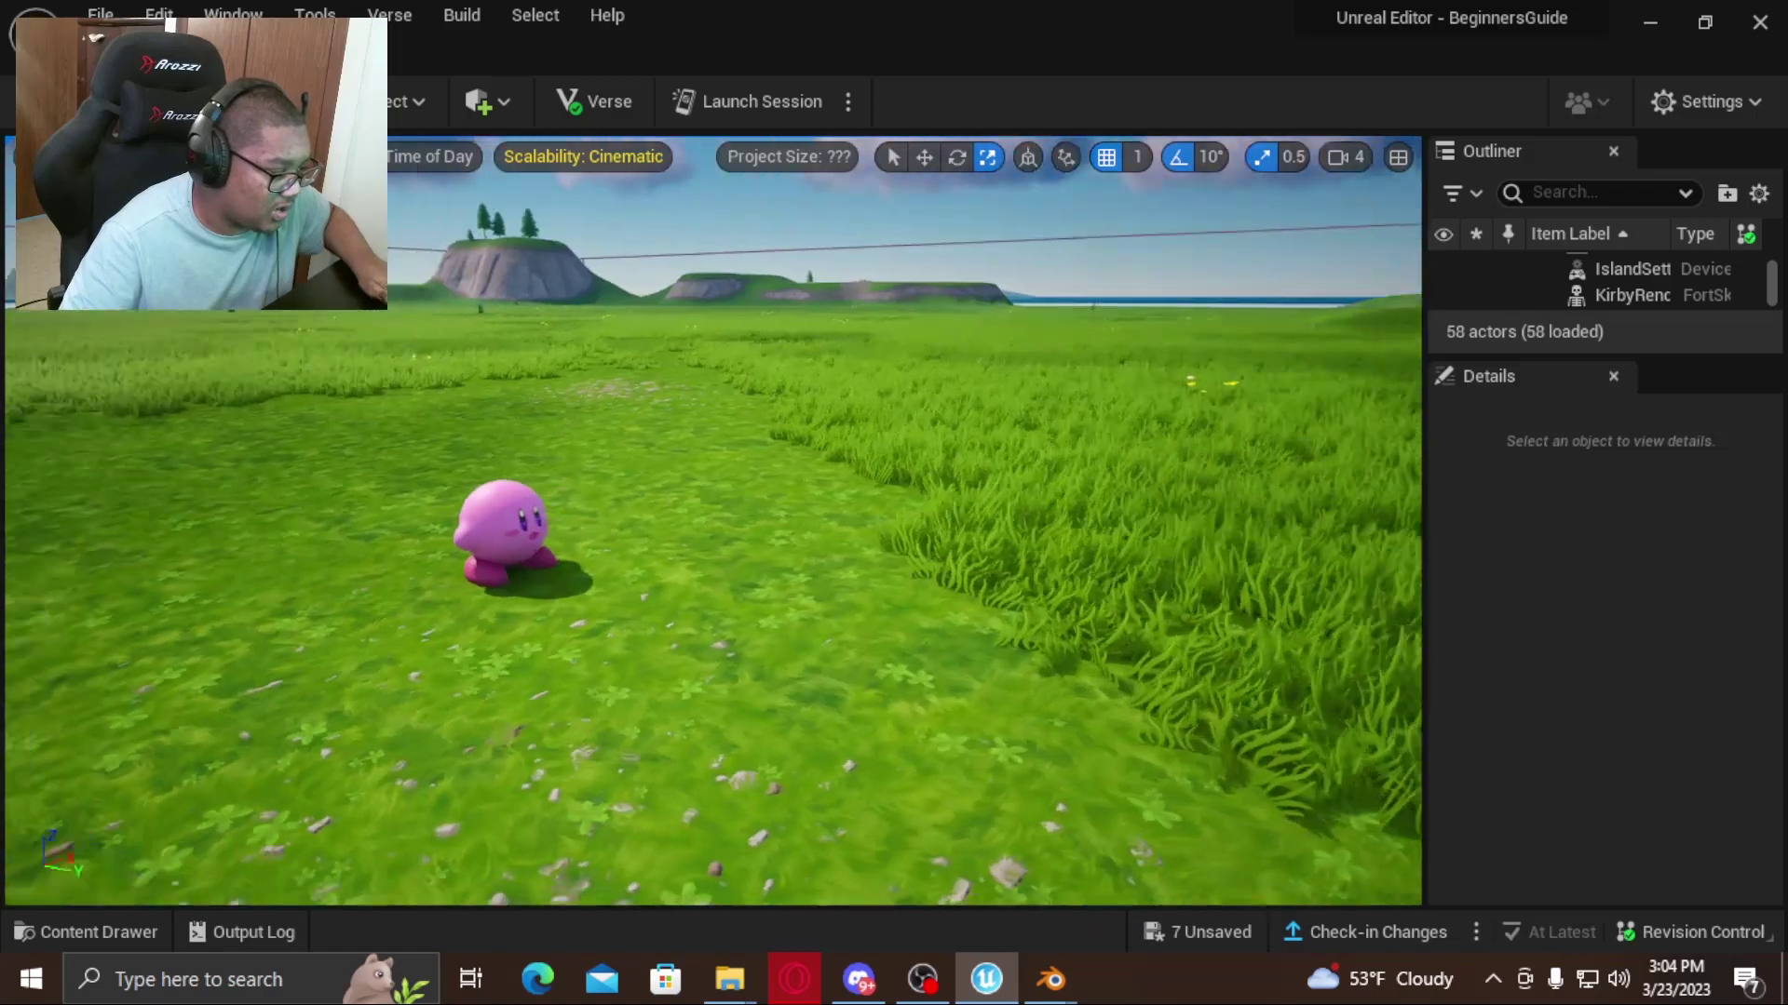
key("w")
key("s")
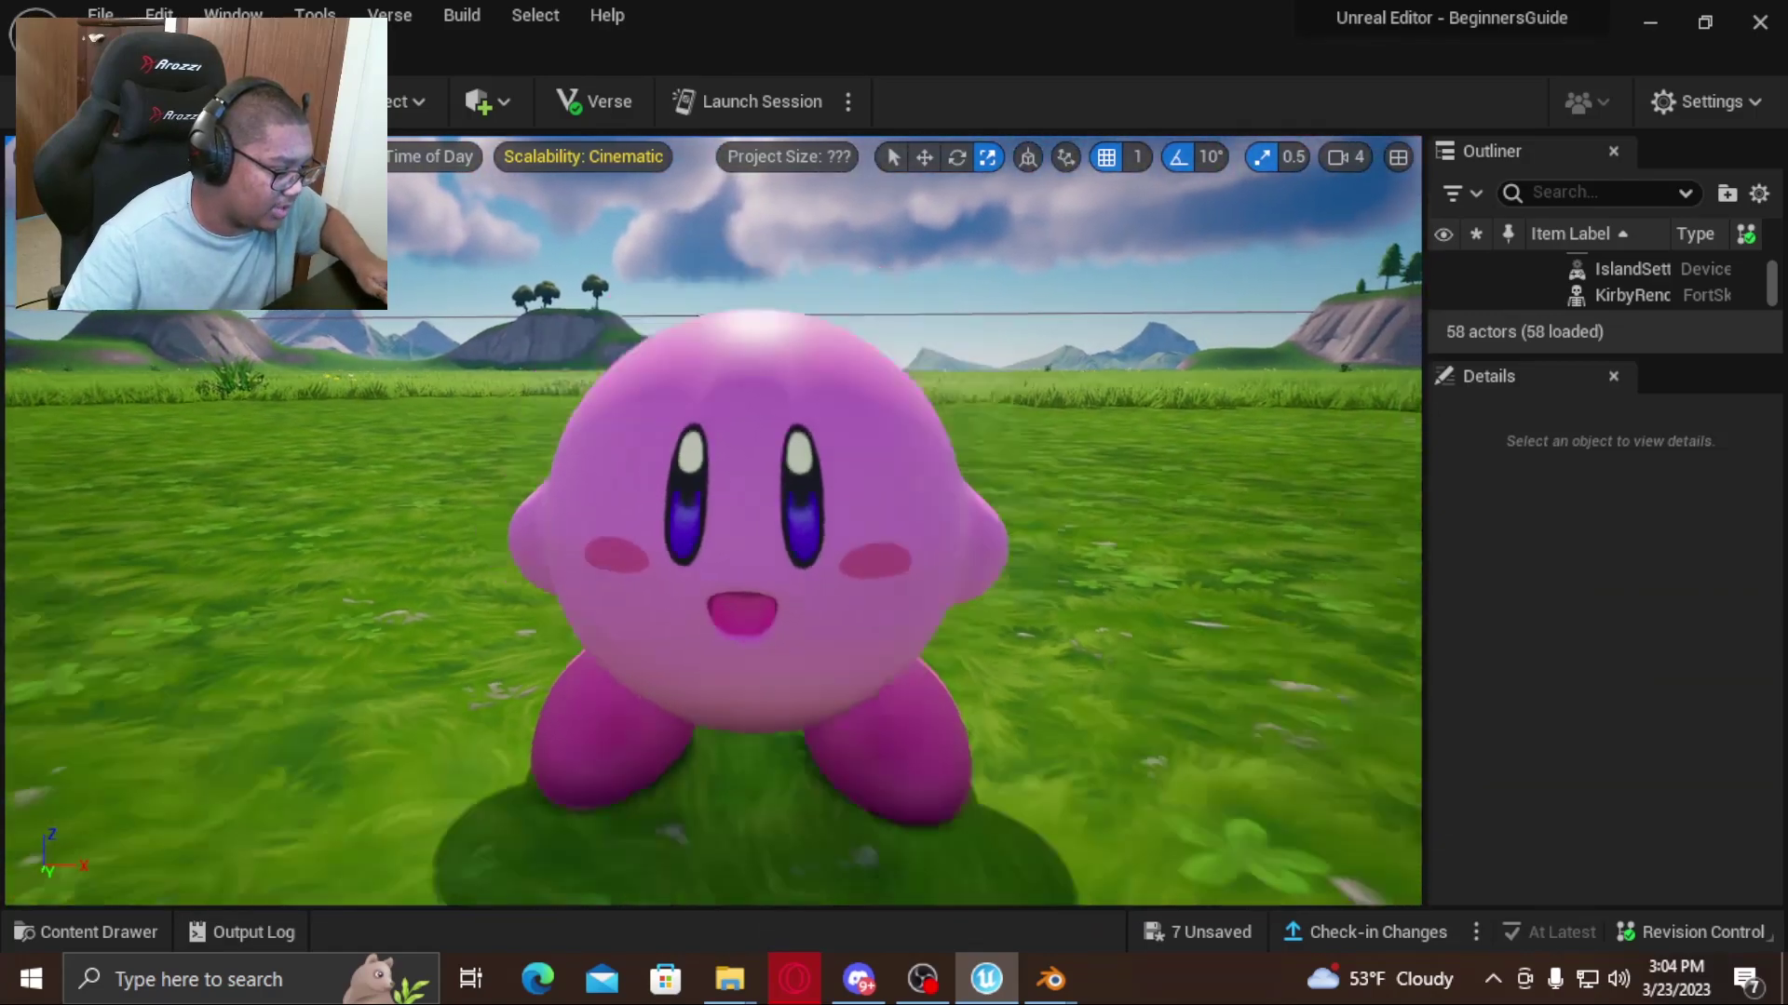